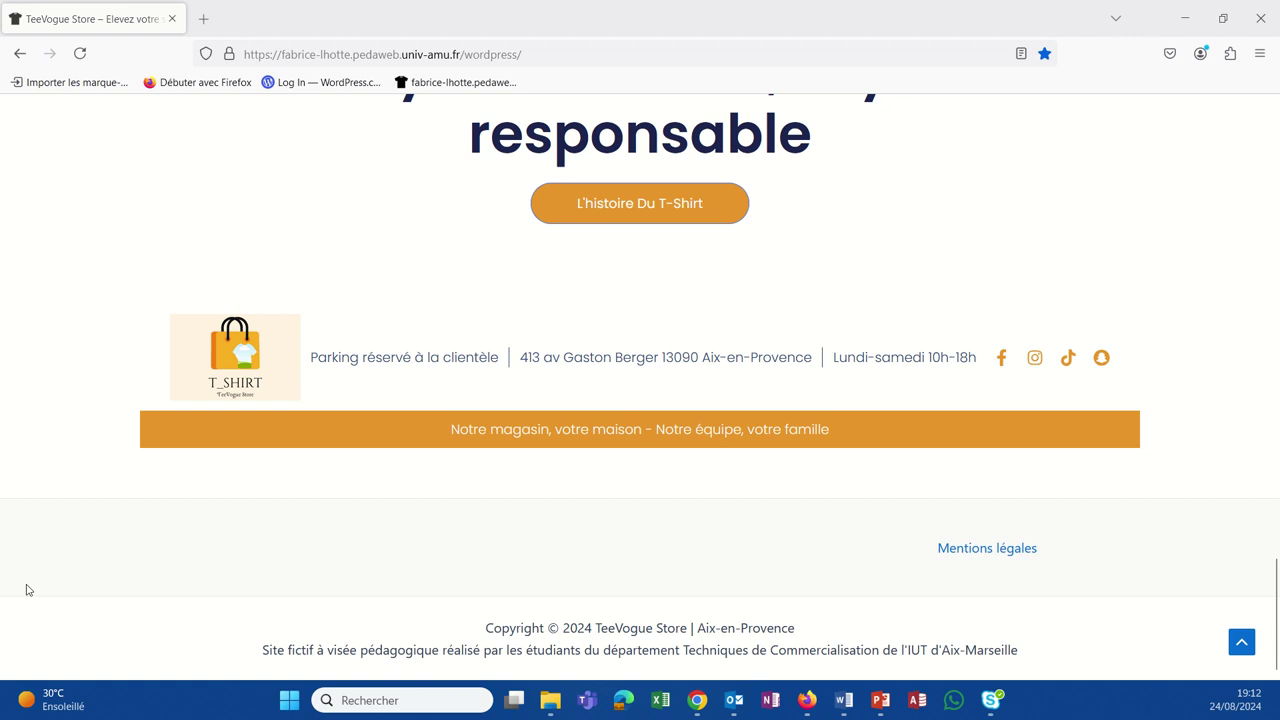
Step: Bring the Elementor editor to the front and close the Google Maps tab
mouse_move(805, 702)
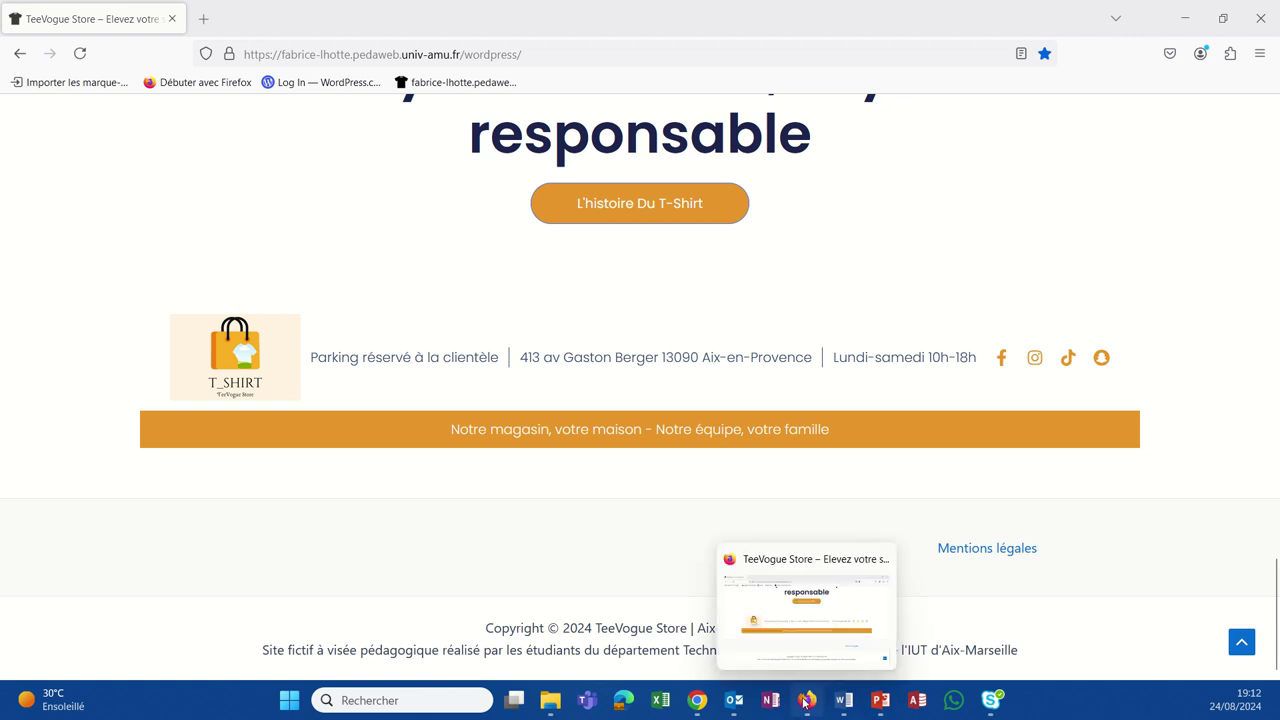
mouse_move(697, 700)
click(745, 668)
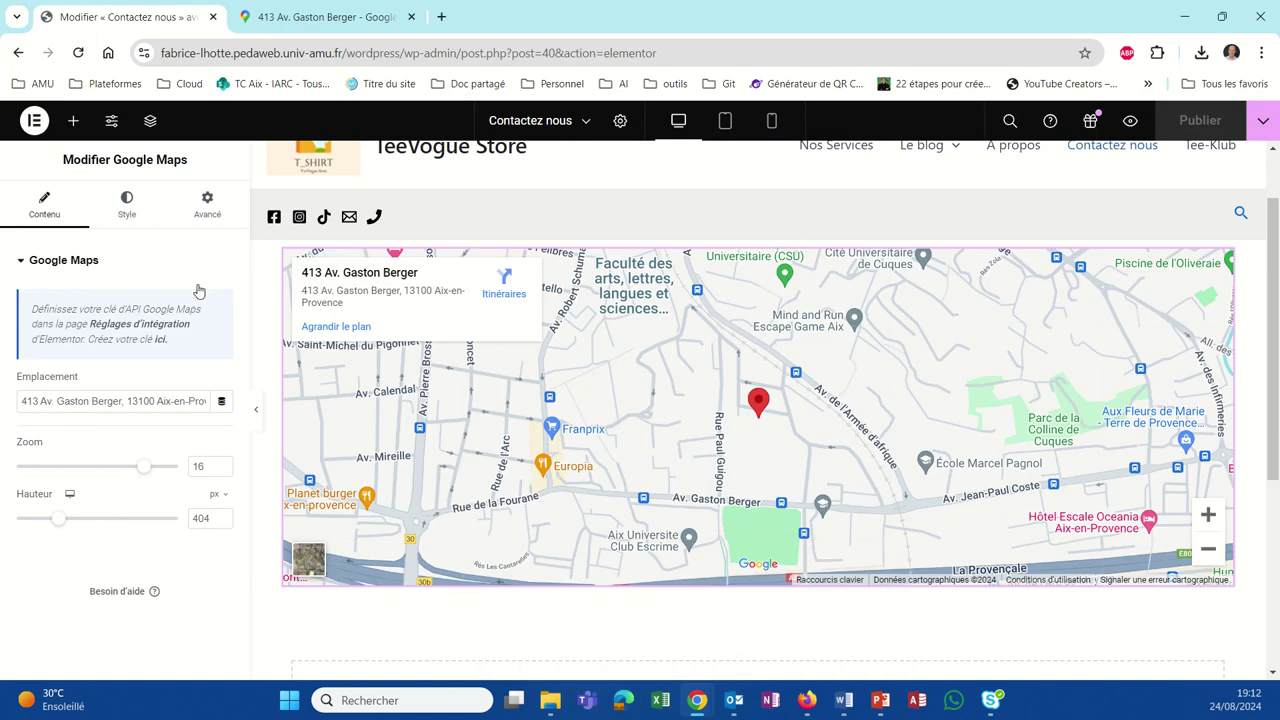
click(410, 18)
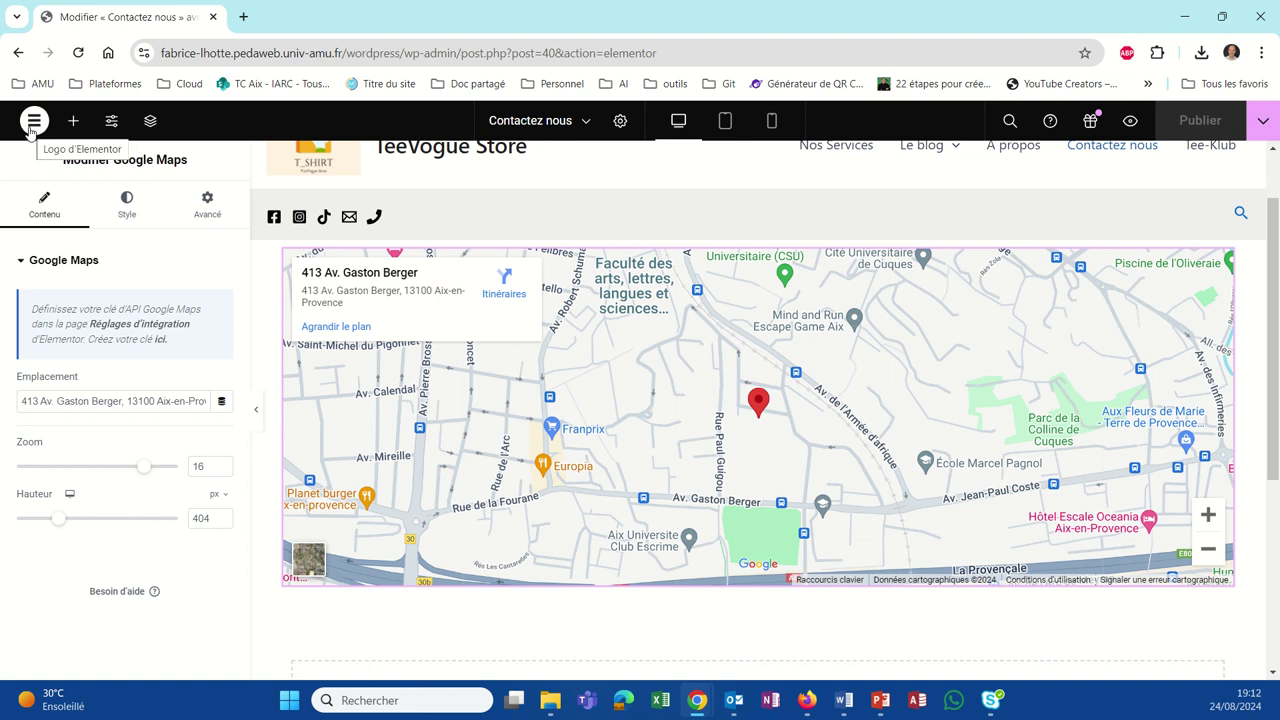
Step: Exit Elementor via Sortir vers WordPress to the Contactez nous page editor
scroll(546, 430, up, 1)
scroll(546, 432, down, 2)
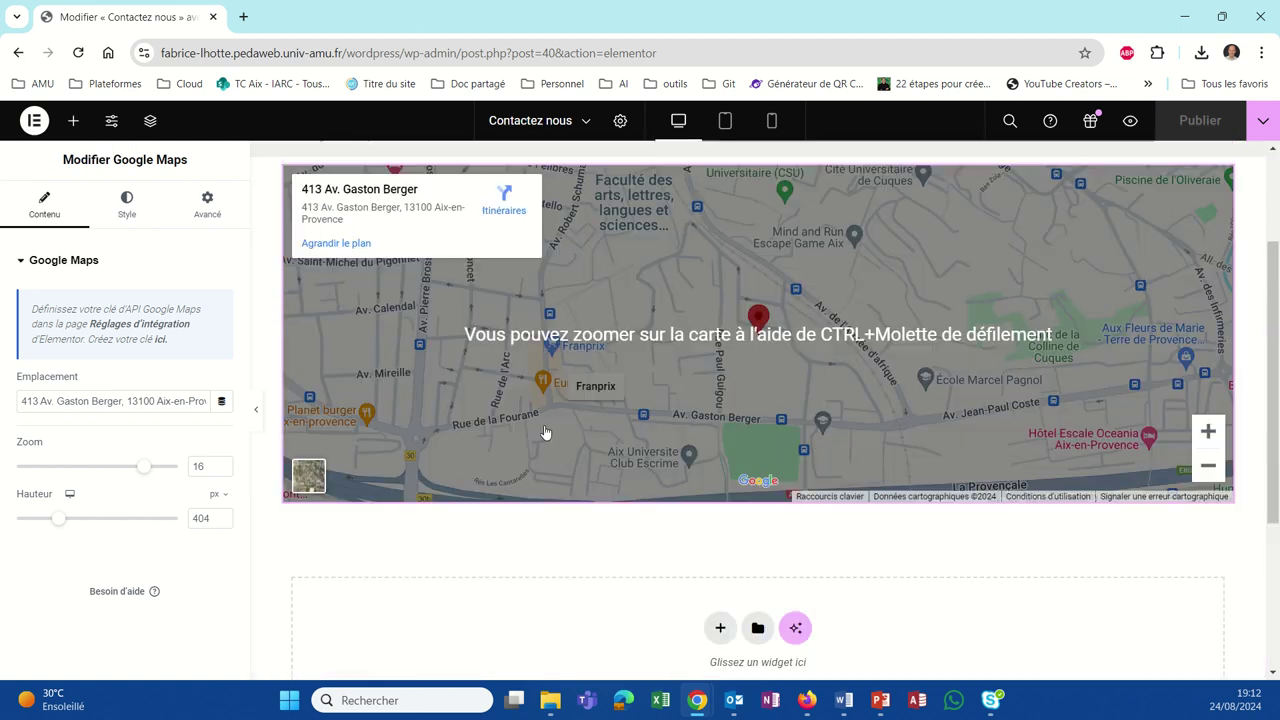
scroll(546, 434, up, 1)
click(44, 131)
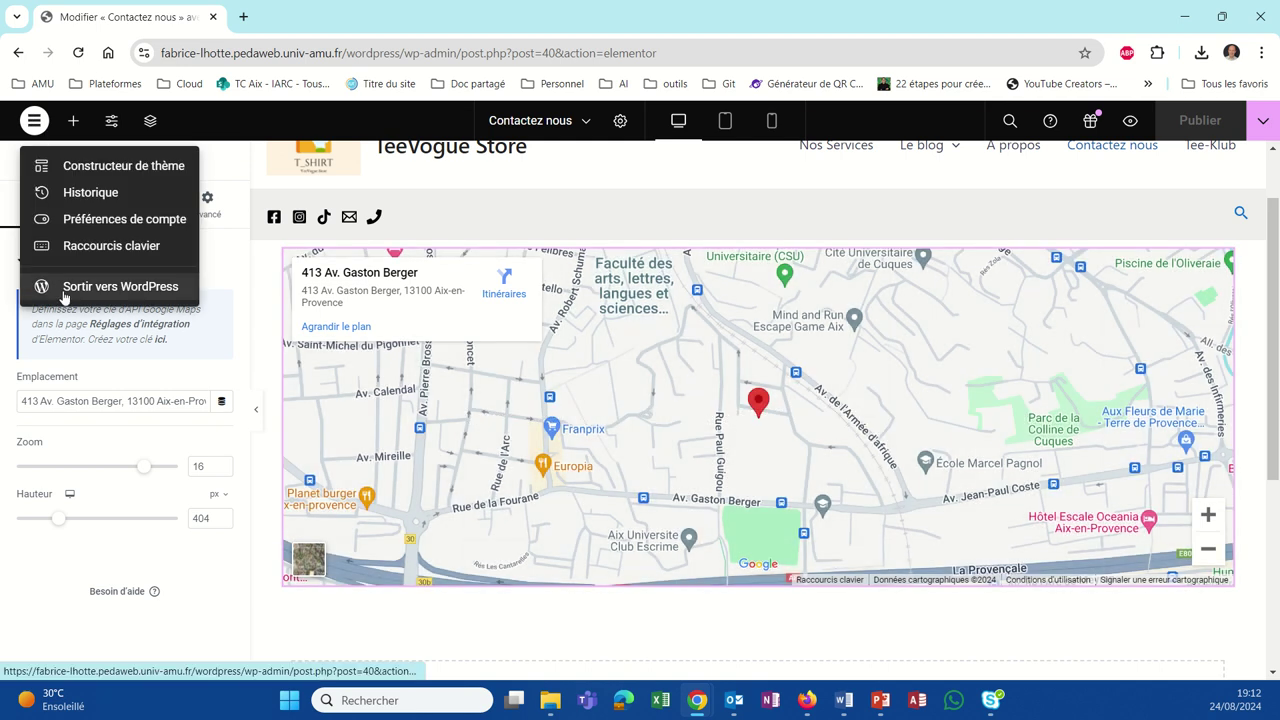
click(64, 287)
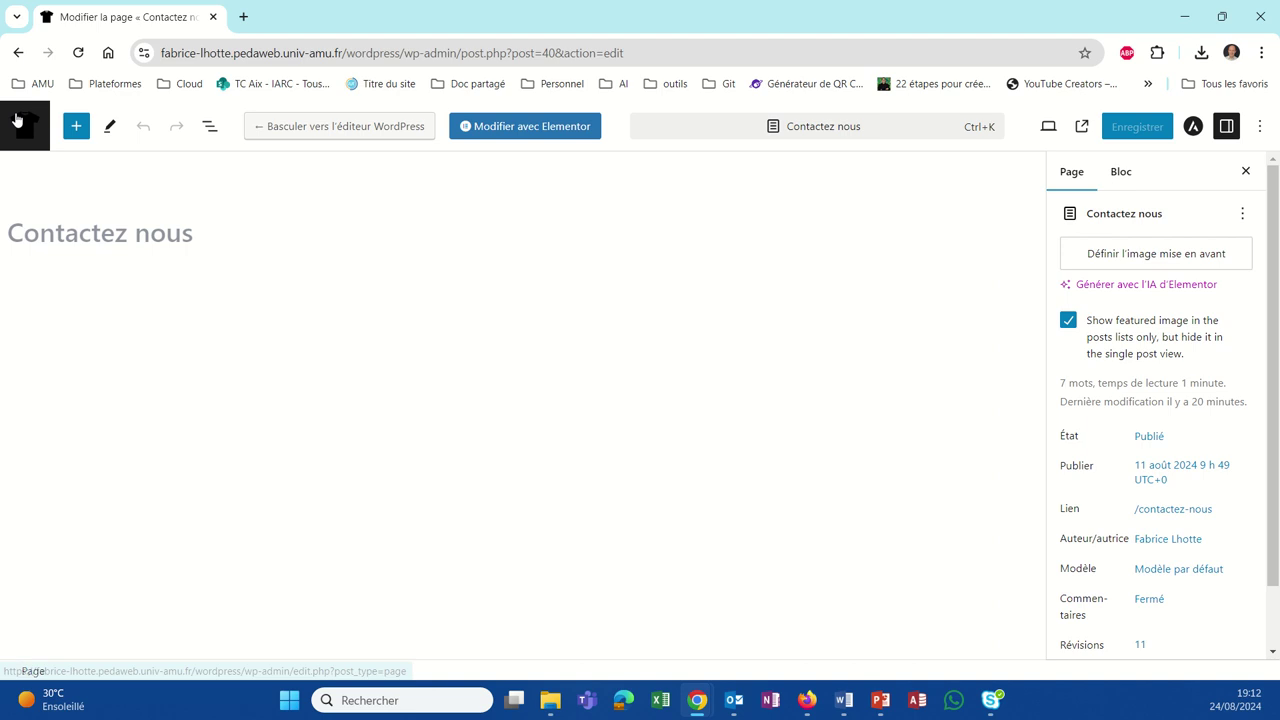
Step: Go from Pages through Extensions to the Ajouter des extensions screen
click(17, 120)
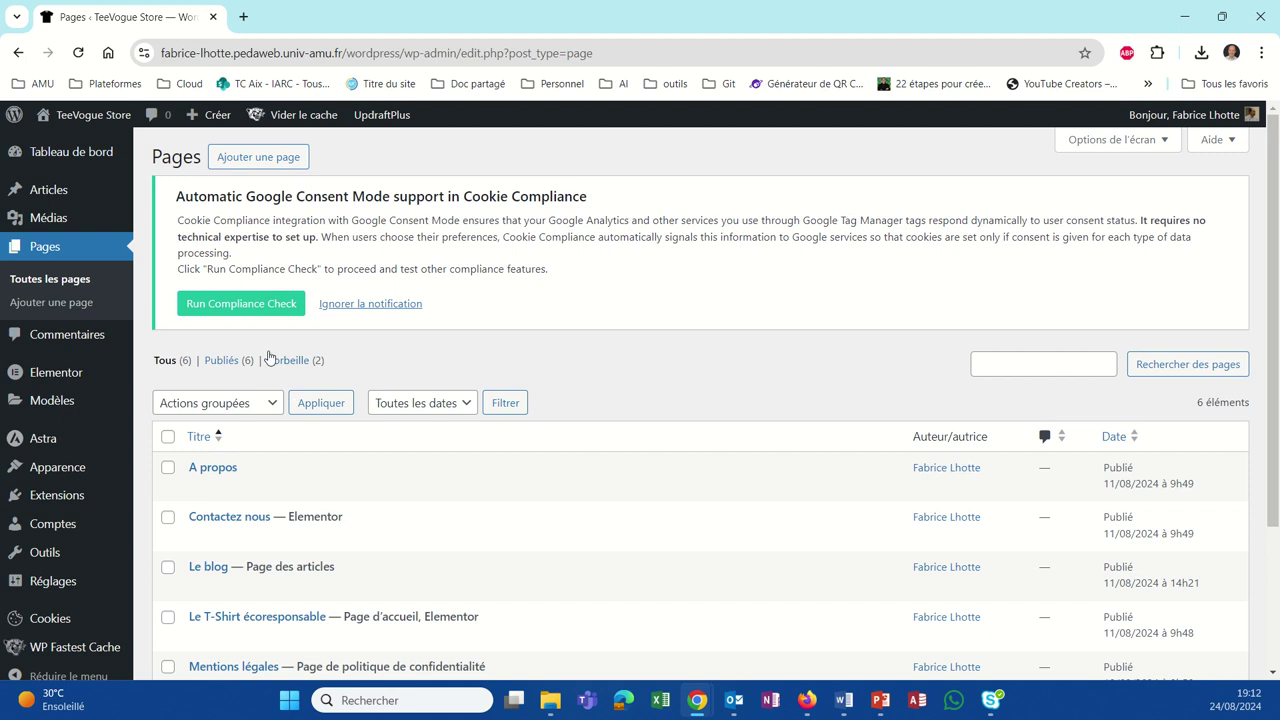
mouse_move(38, 374)
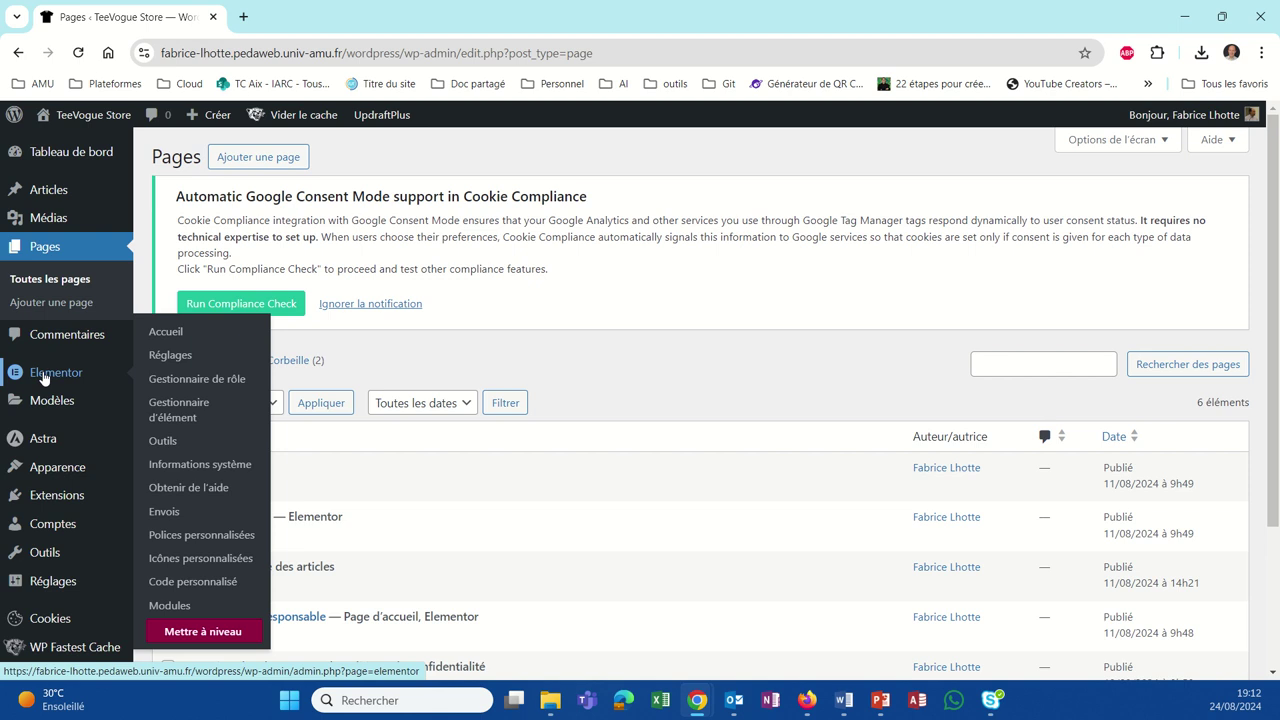
click(55, 495)
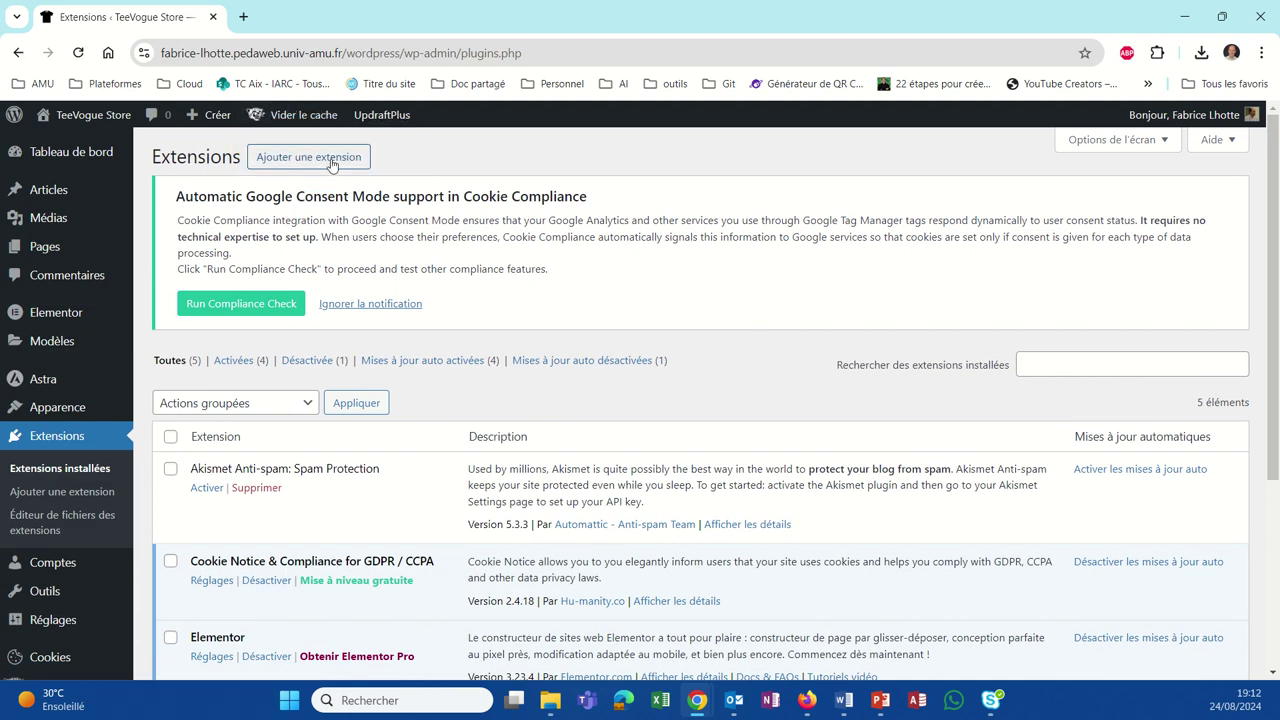
click(331, 160)
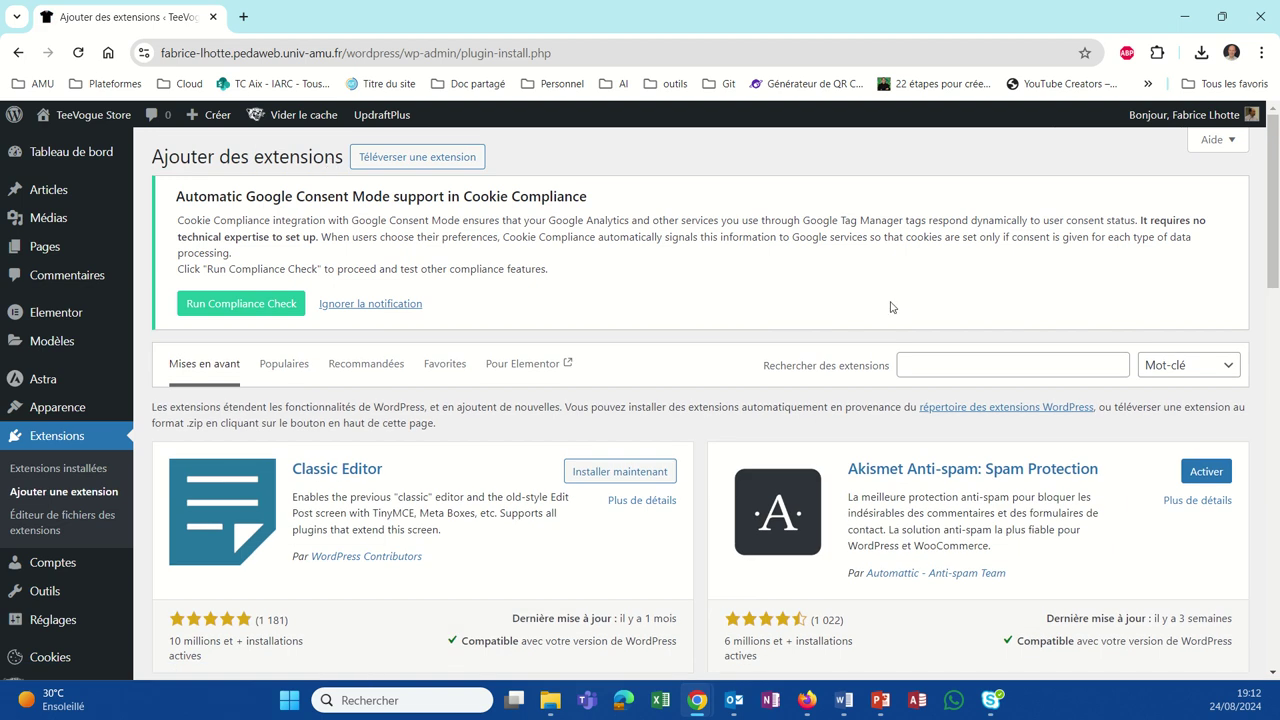
Step: Search the plugin directory for 'elementor header' and review the results
click(917, 362)
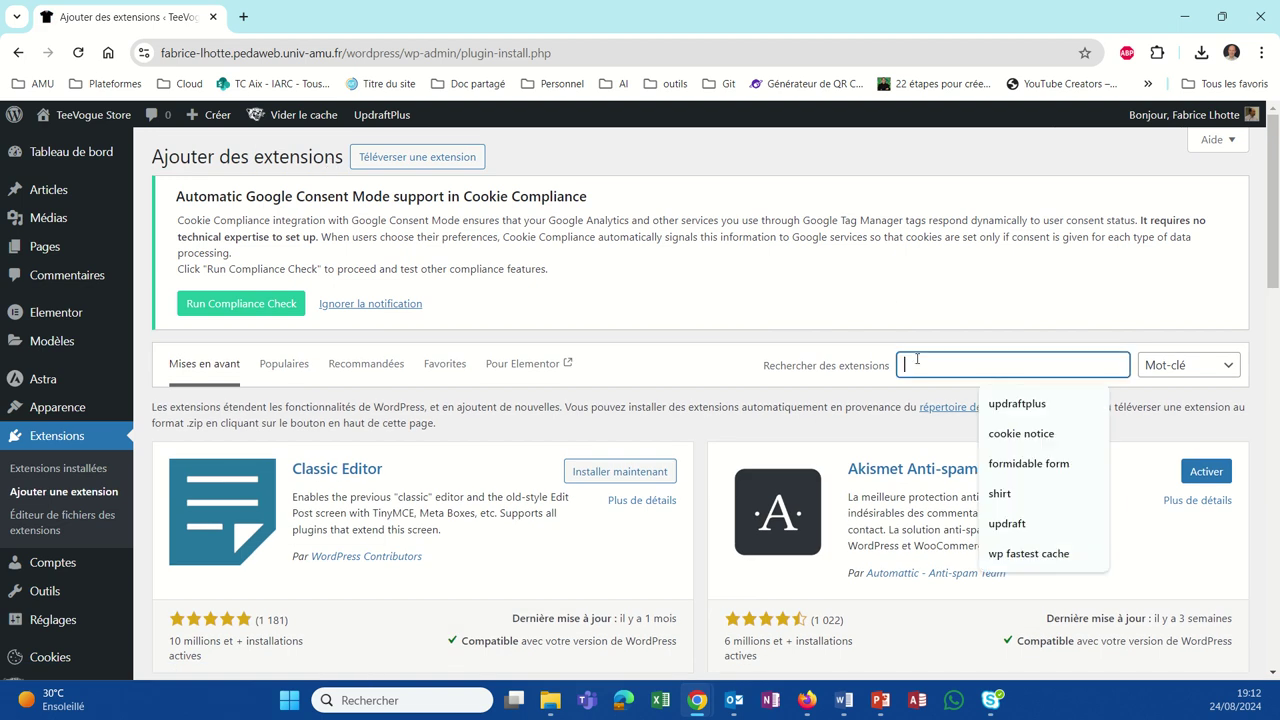
text(elem)
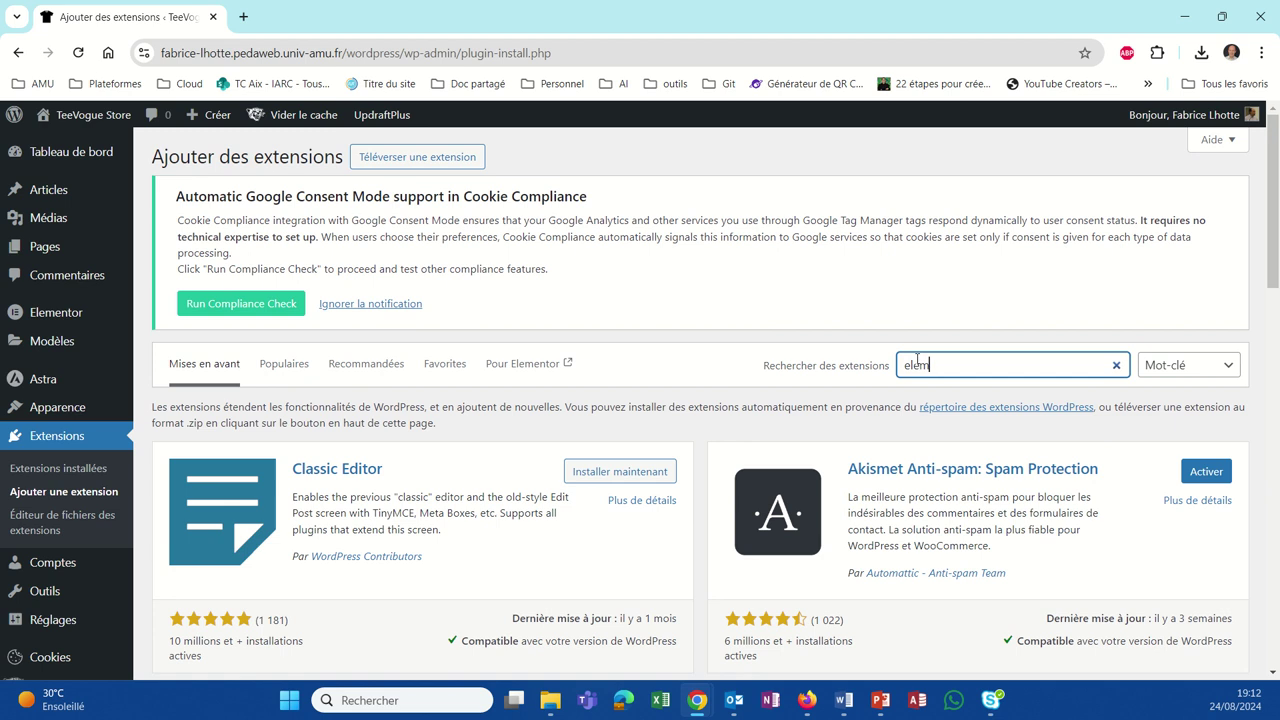
text(entor header)
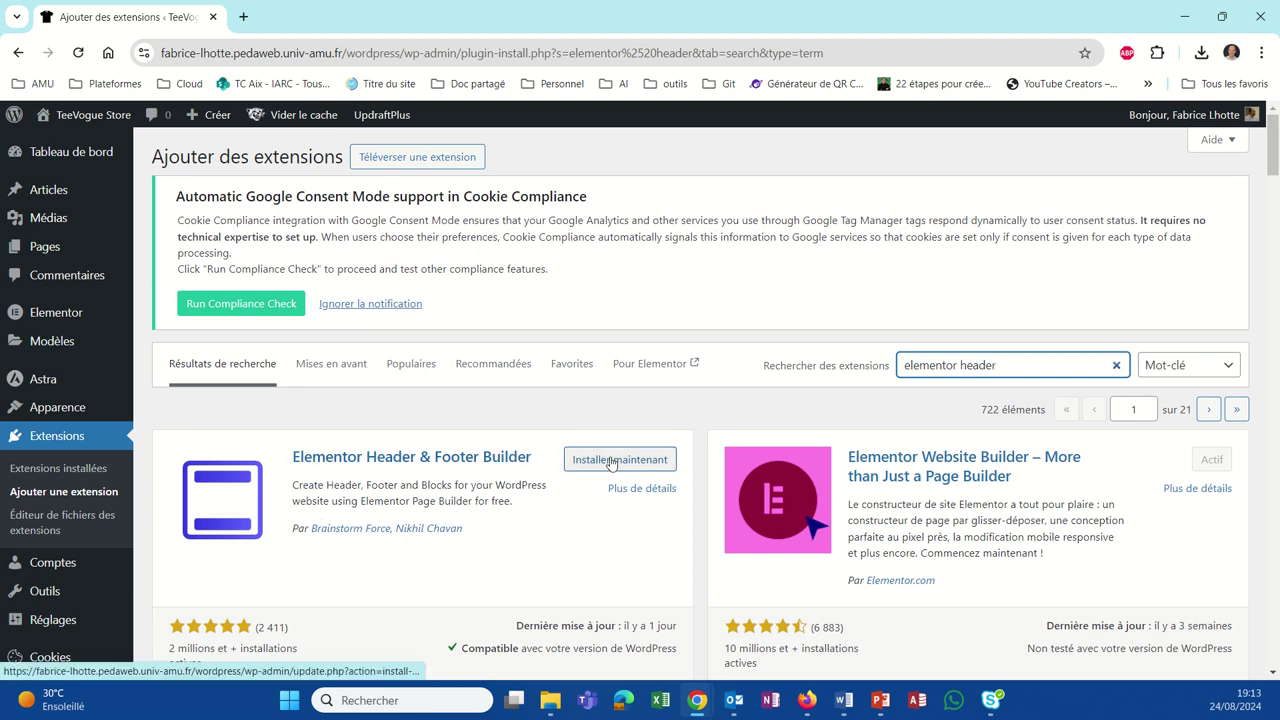
scroll(415, 544, down, 2)
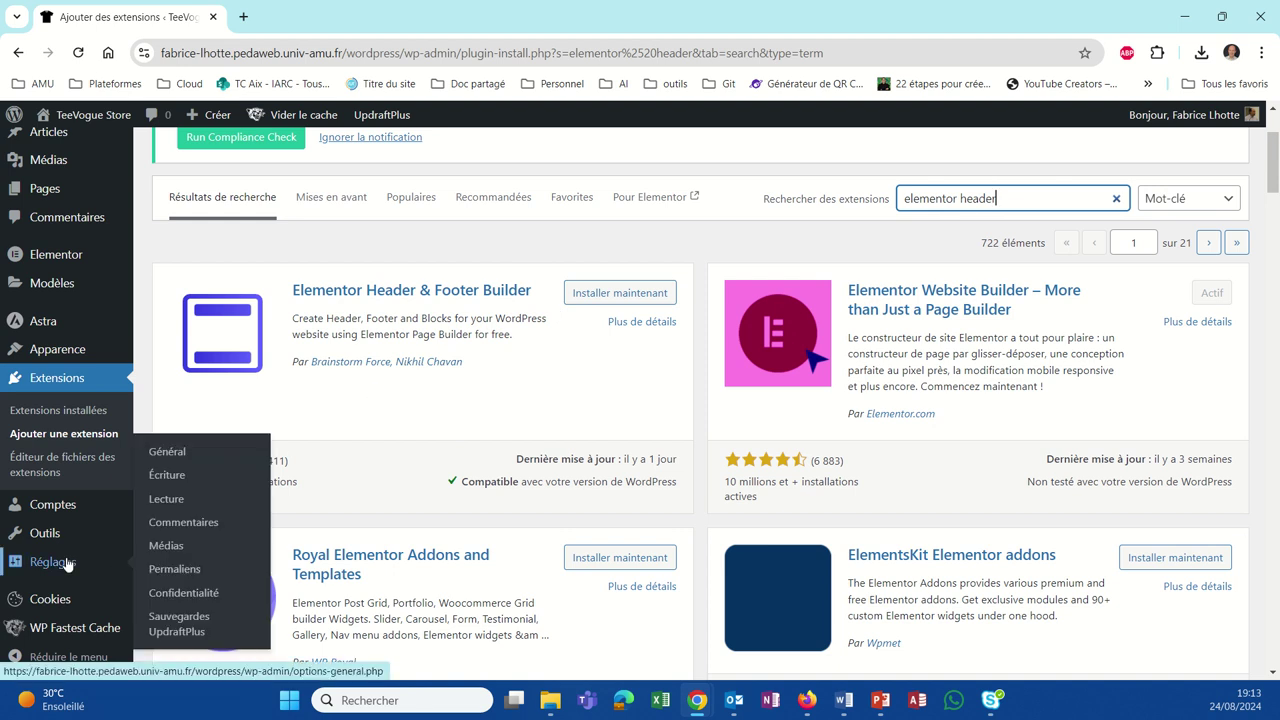
Step: Open the UpdraftPlus Sauvegardes page from the Réglages menu
mouse_move(75, 533)
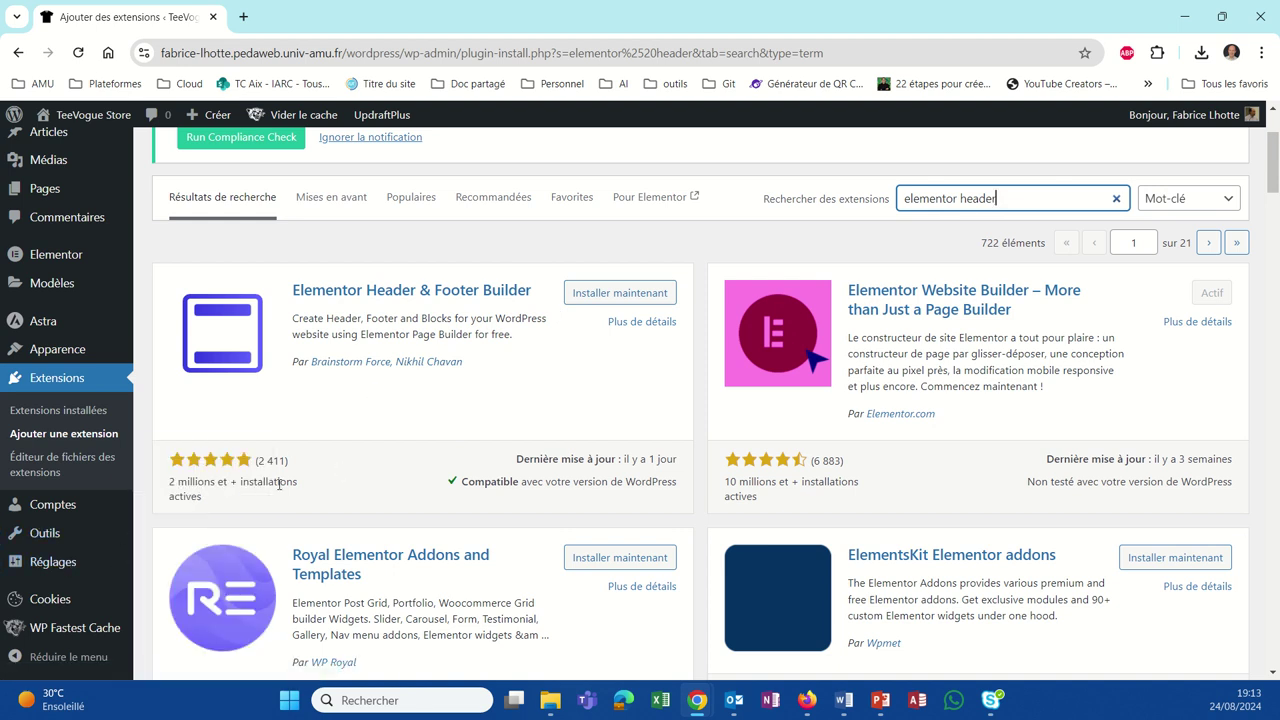
mouse_move(95, 558)
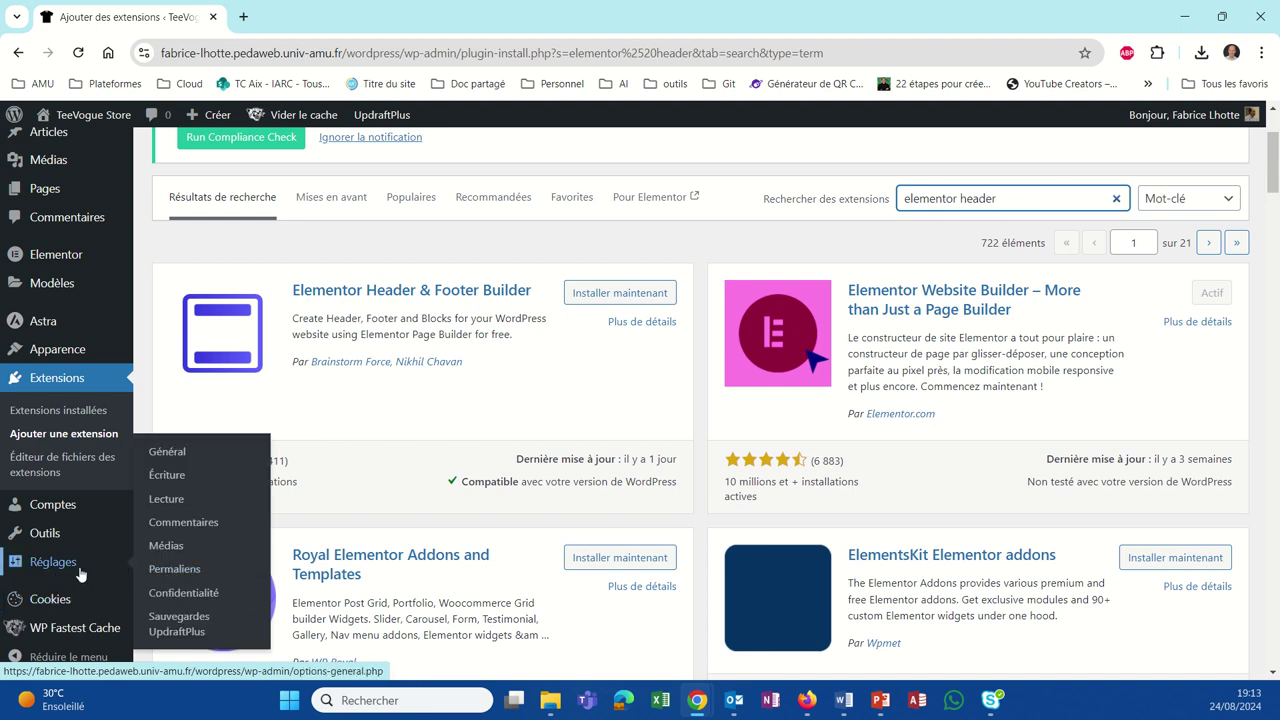
click(190, 625)
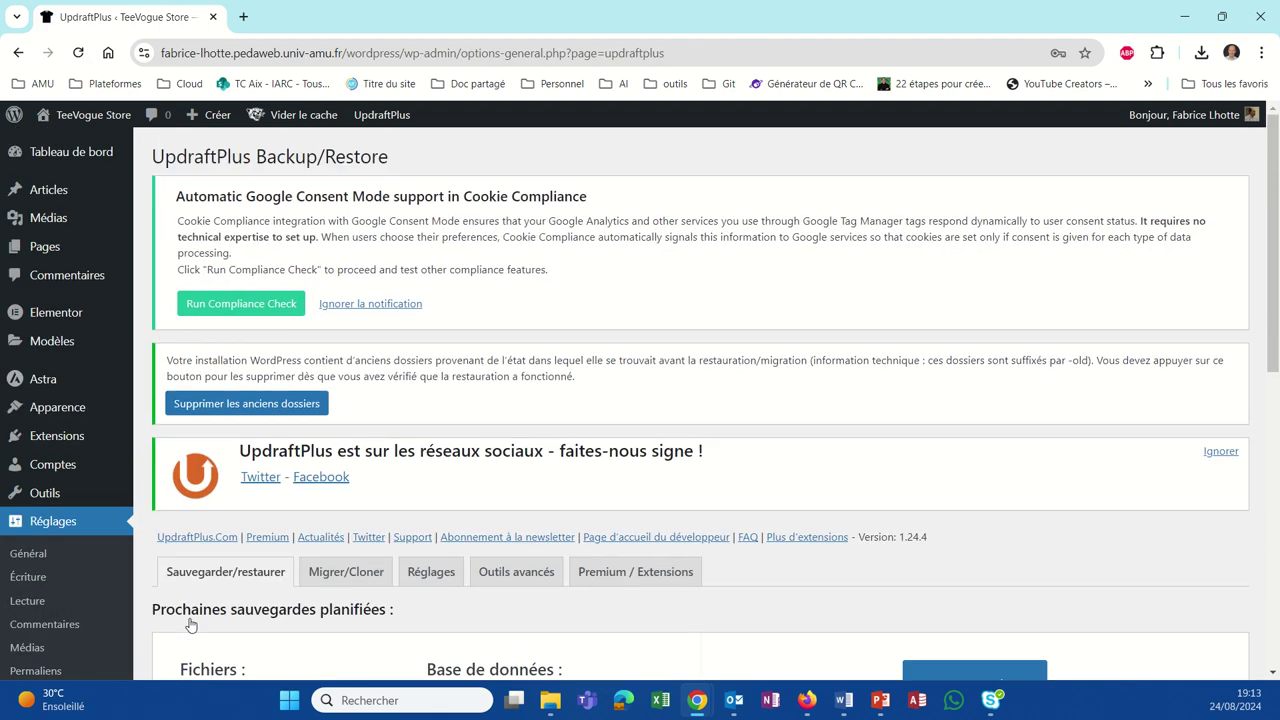
Step: Run a full UpdraftPlus backup of database and files, then return to installed plugins
scroll(357, 557, down, 4)
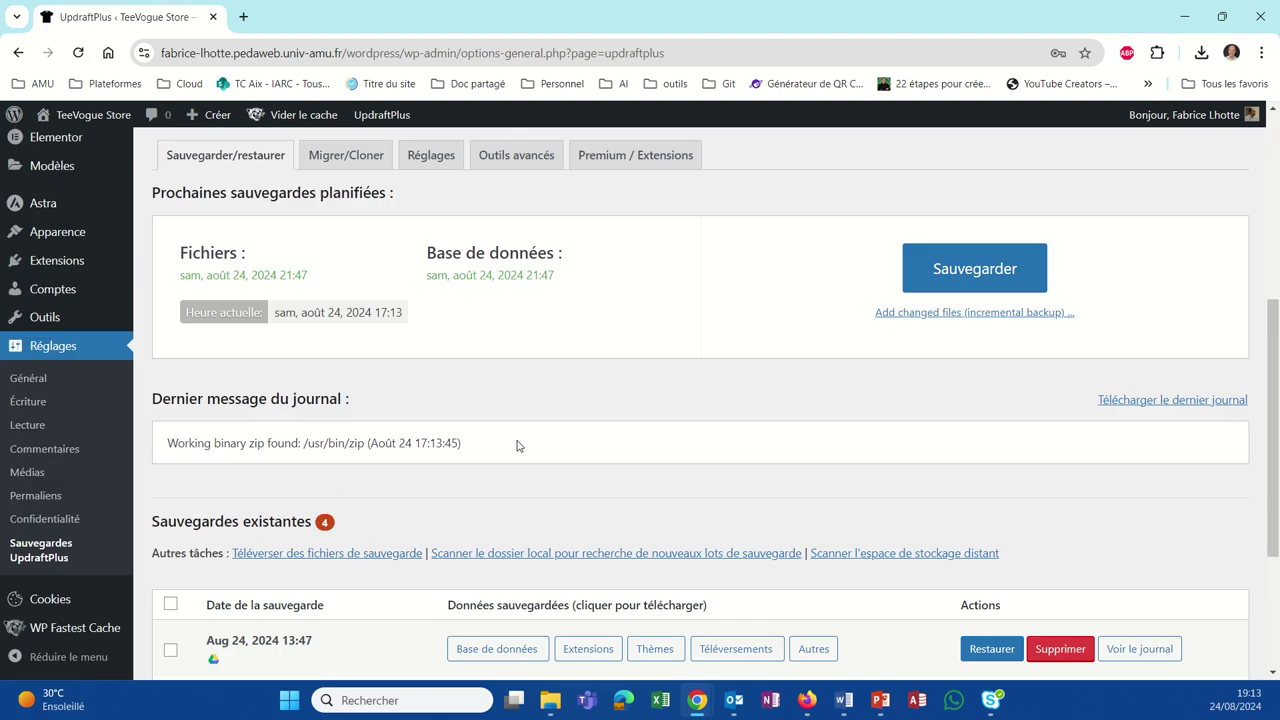
click(956, 280)
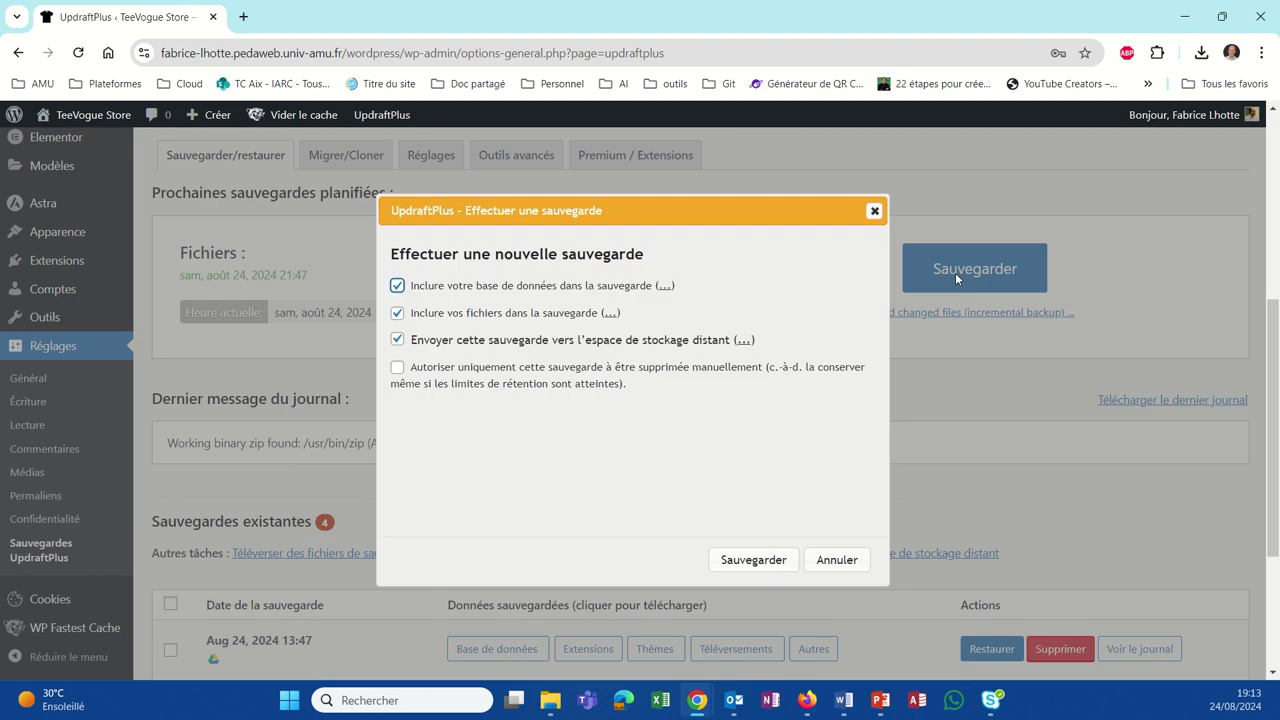
click(776, 560)
scroll(725, 432, down, 3)
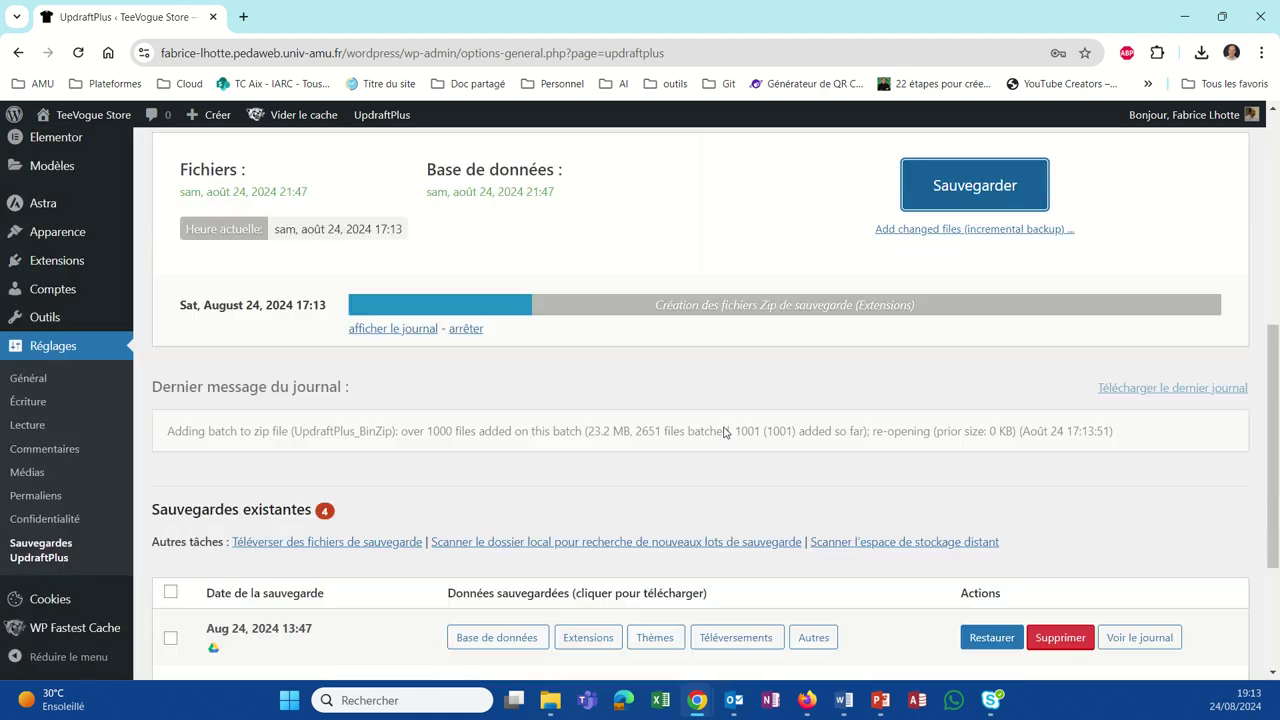
scroll(725, 432, up, 2)
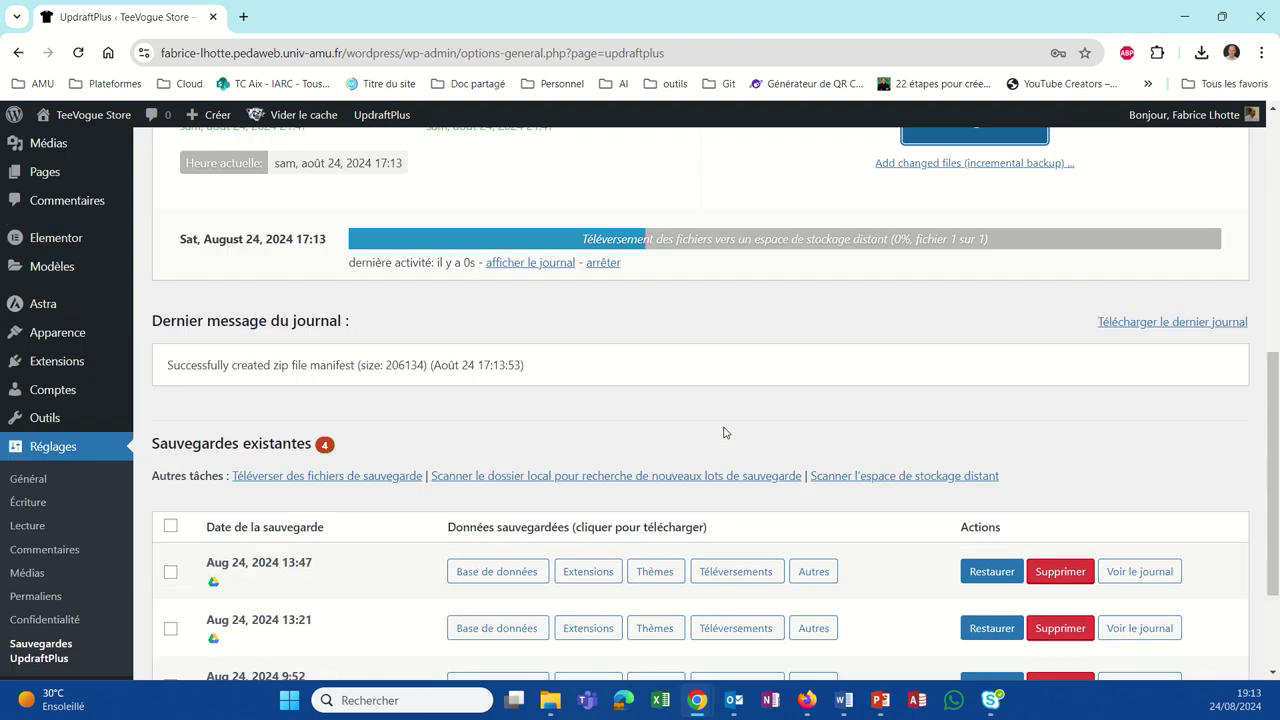
scroll(725, 432, down, 2)
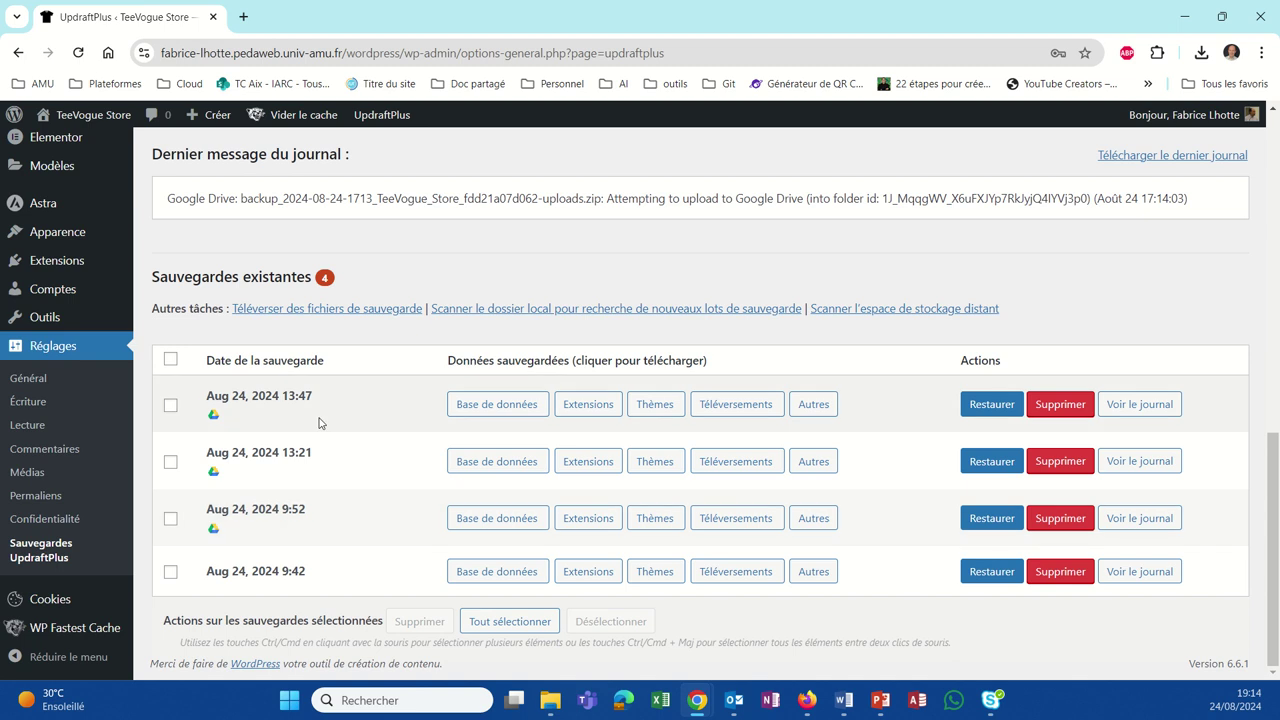
scroll(316, 418, up, 2)
scroll(319, 412, up, 1)
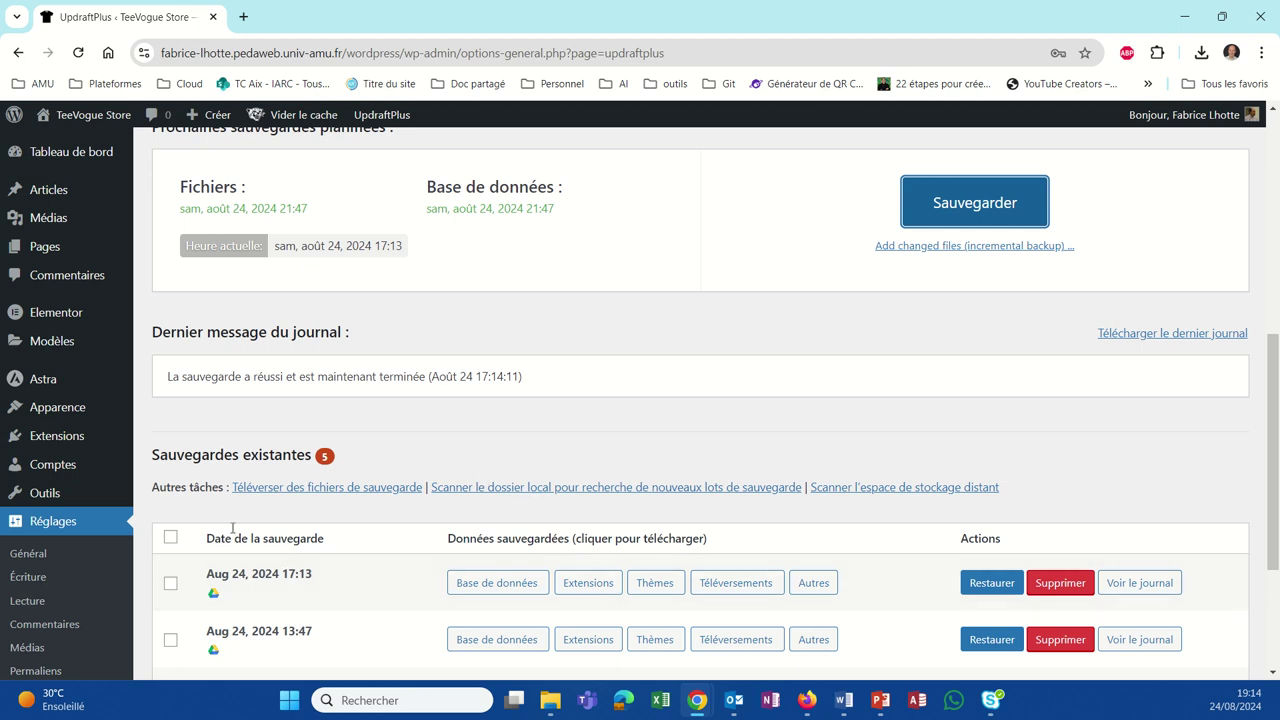
click(45, 435)
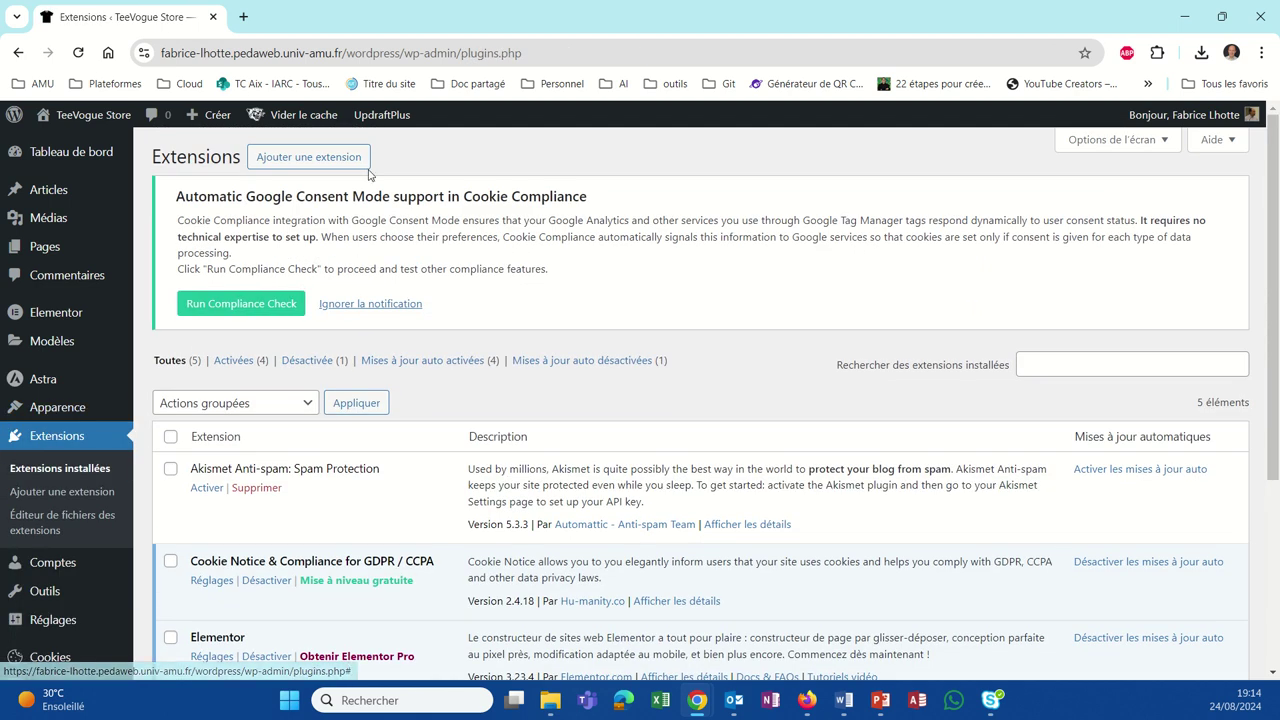
Step: Search 'elementor header', then install and activate Elementor Header & Footer Builder
click(367, 162)
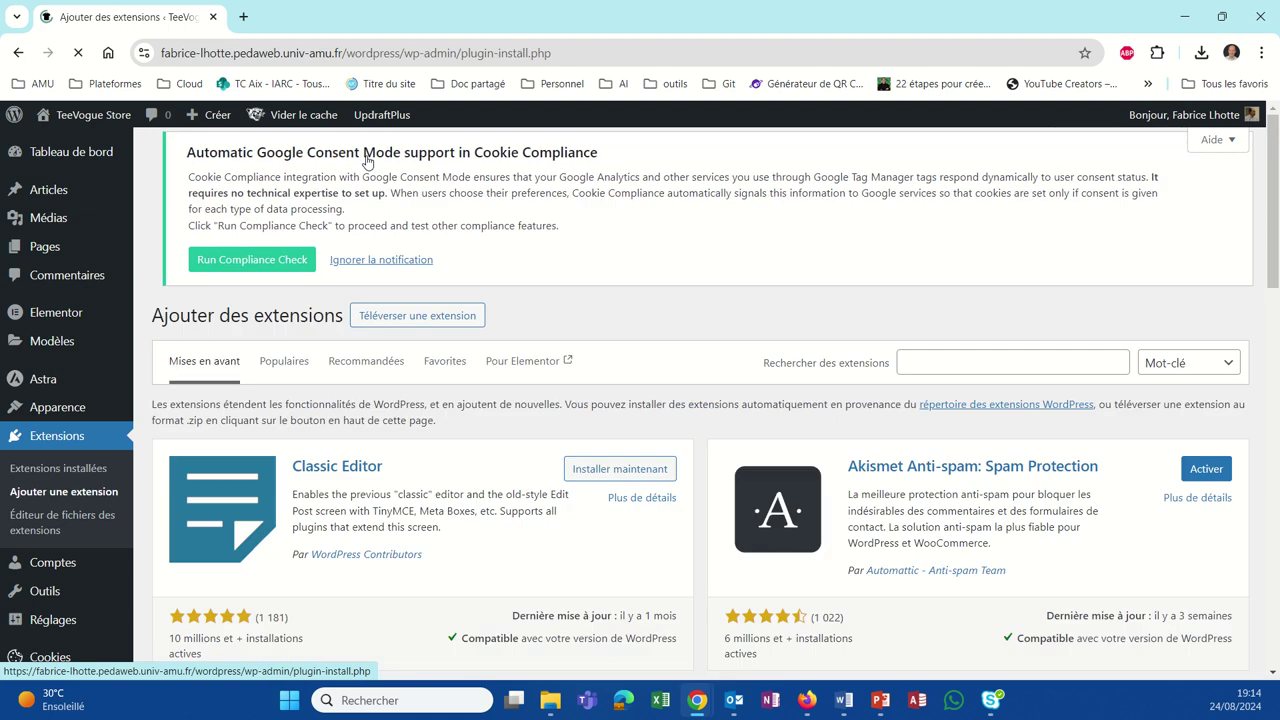
click(972, 372)
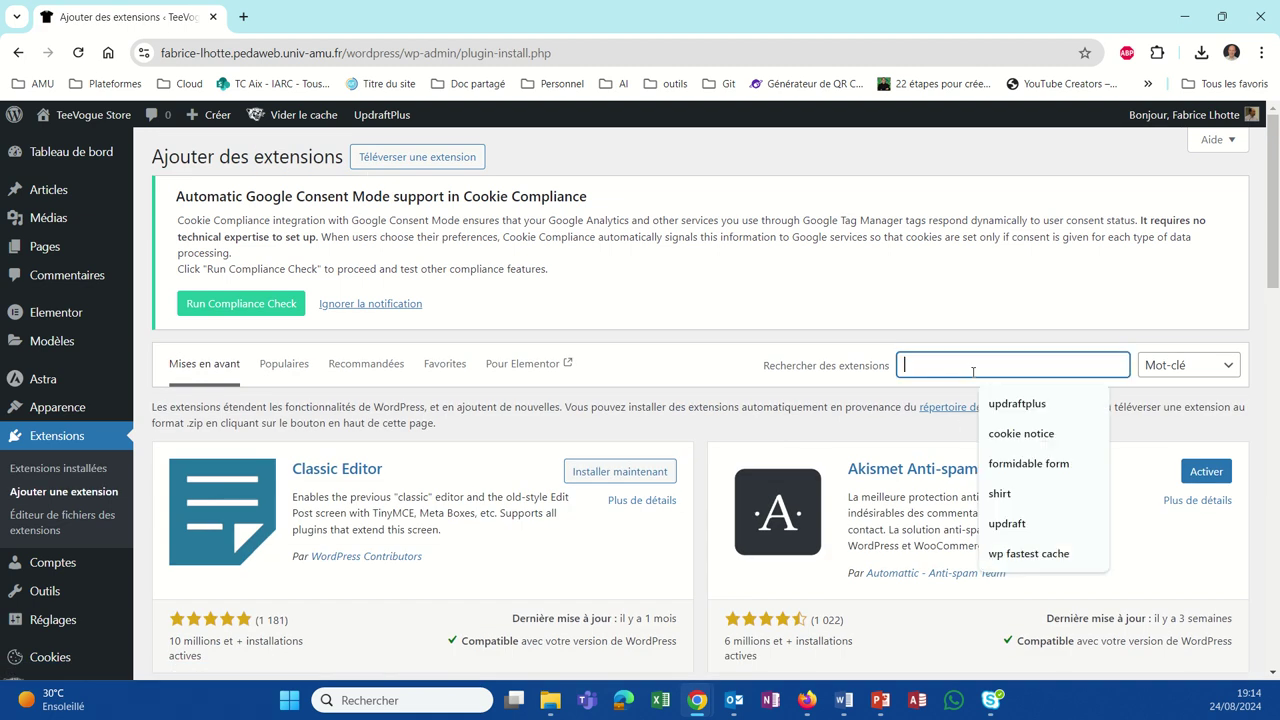
text(element)
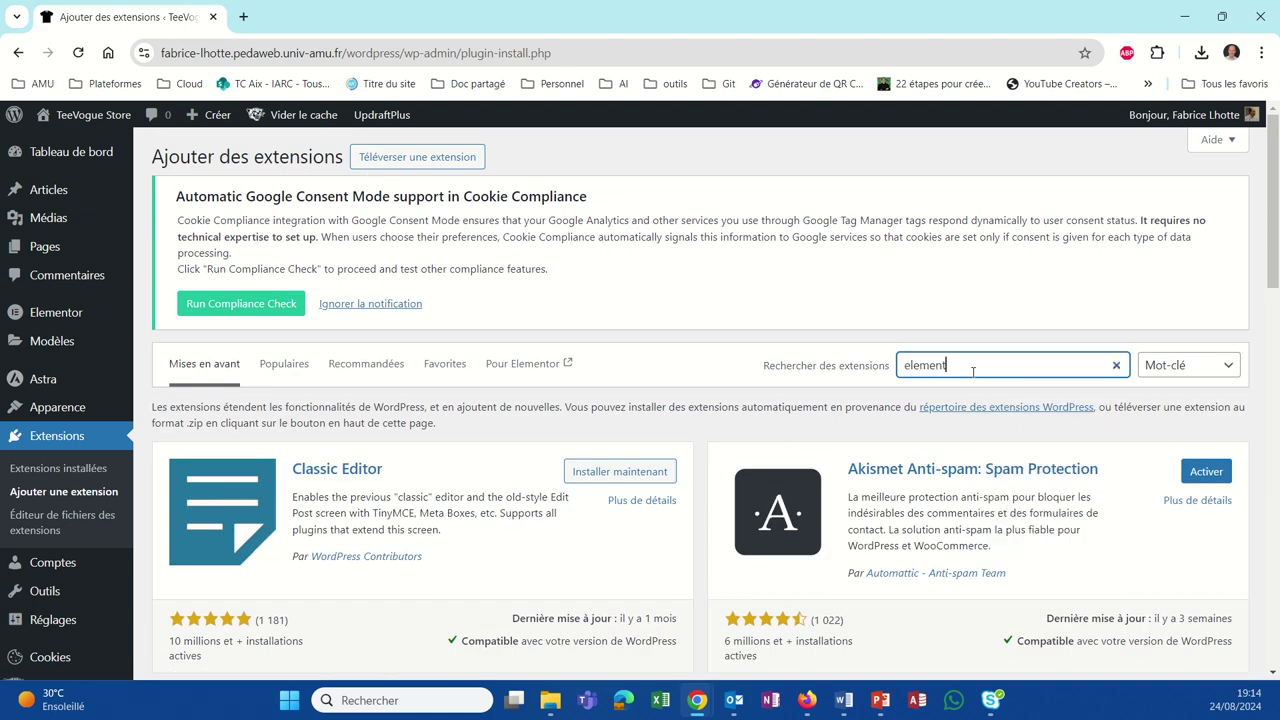
text(or header)
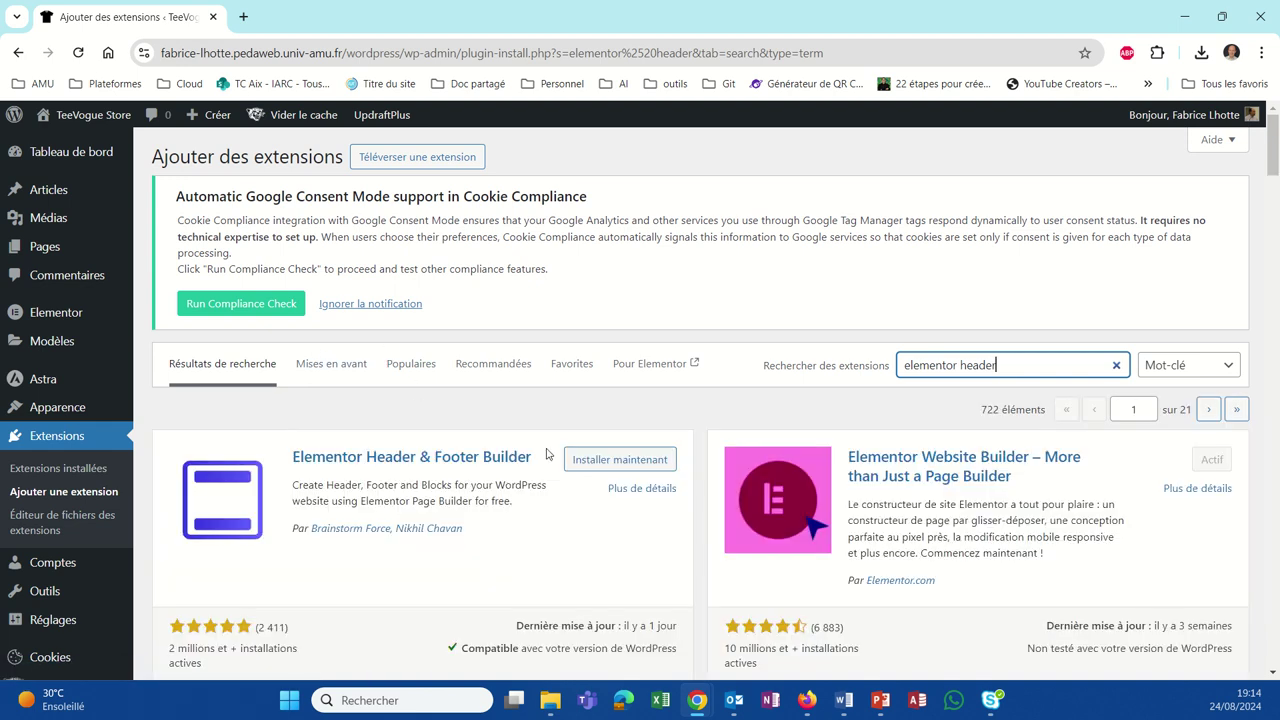
click(584, 461)
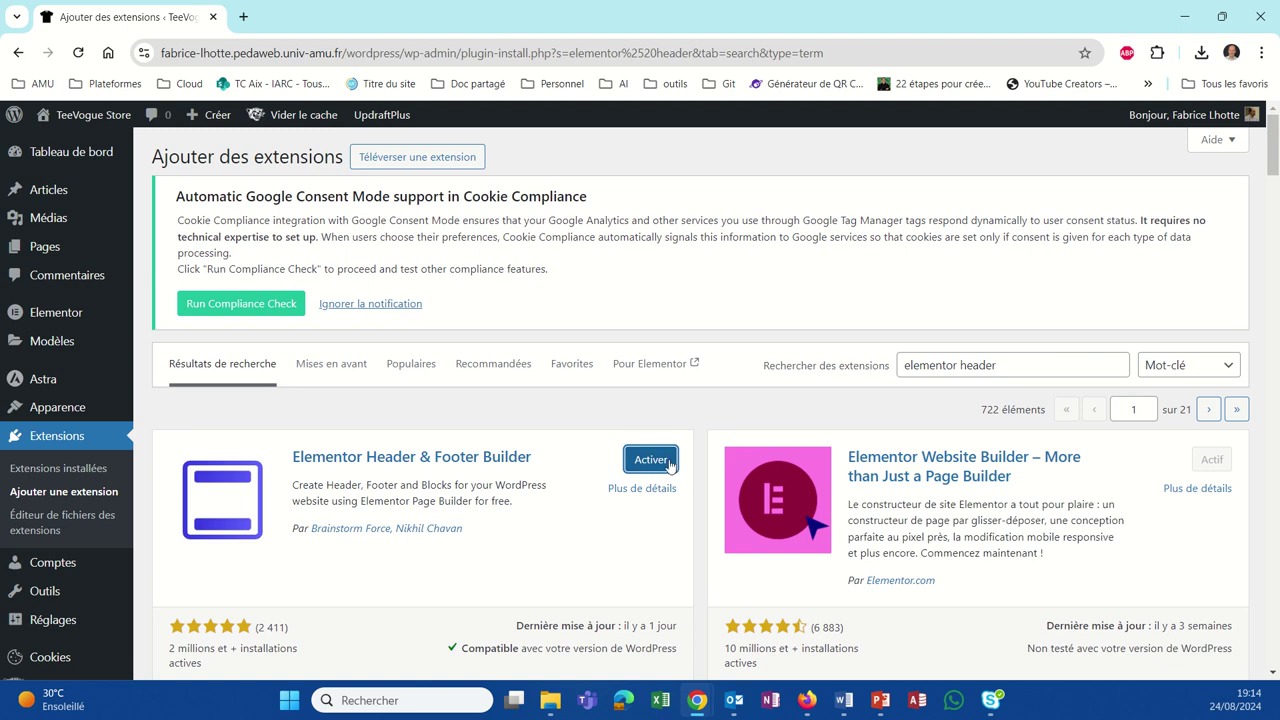
click(668, 462)
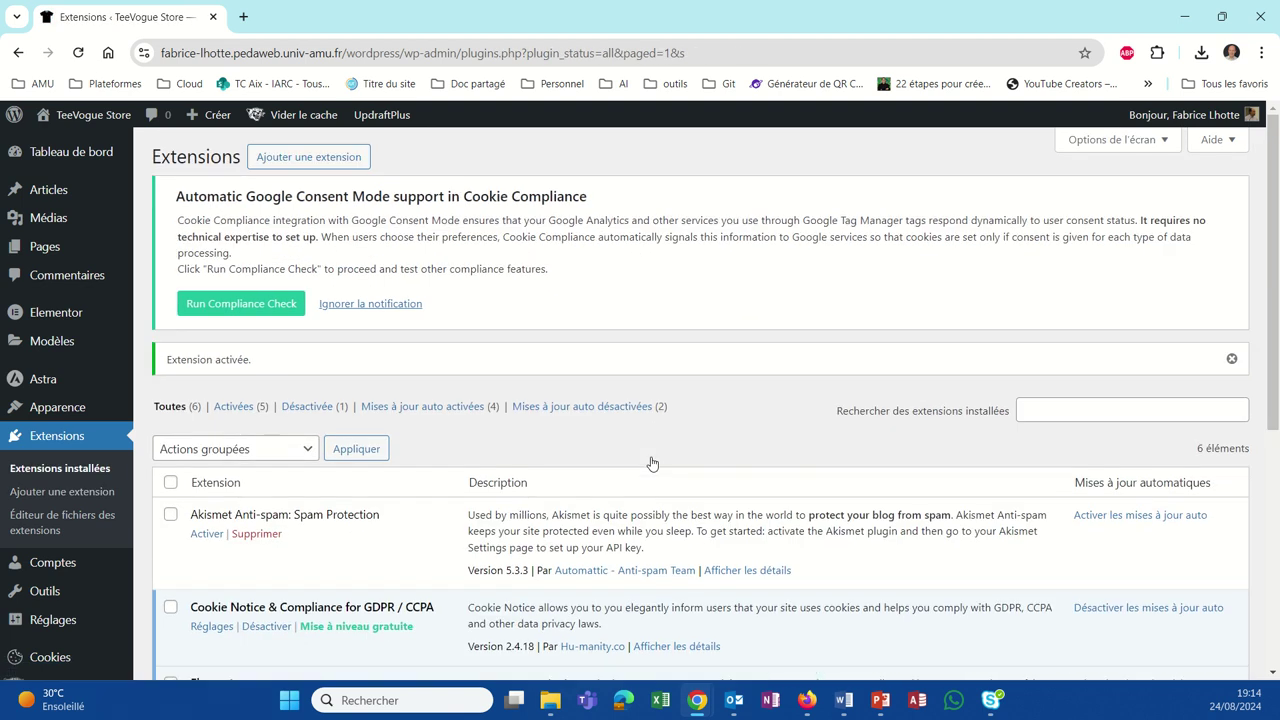
Step: Open Apparence > Elementor Header & Footer Builder to see its empty templates list
scroll(651, 462, down, 3)
scroll(527, 458, down, 2)
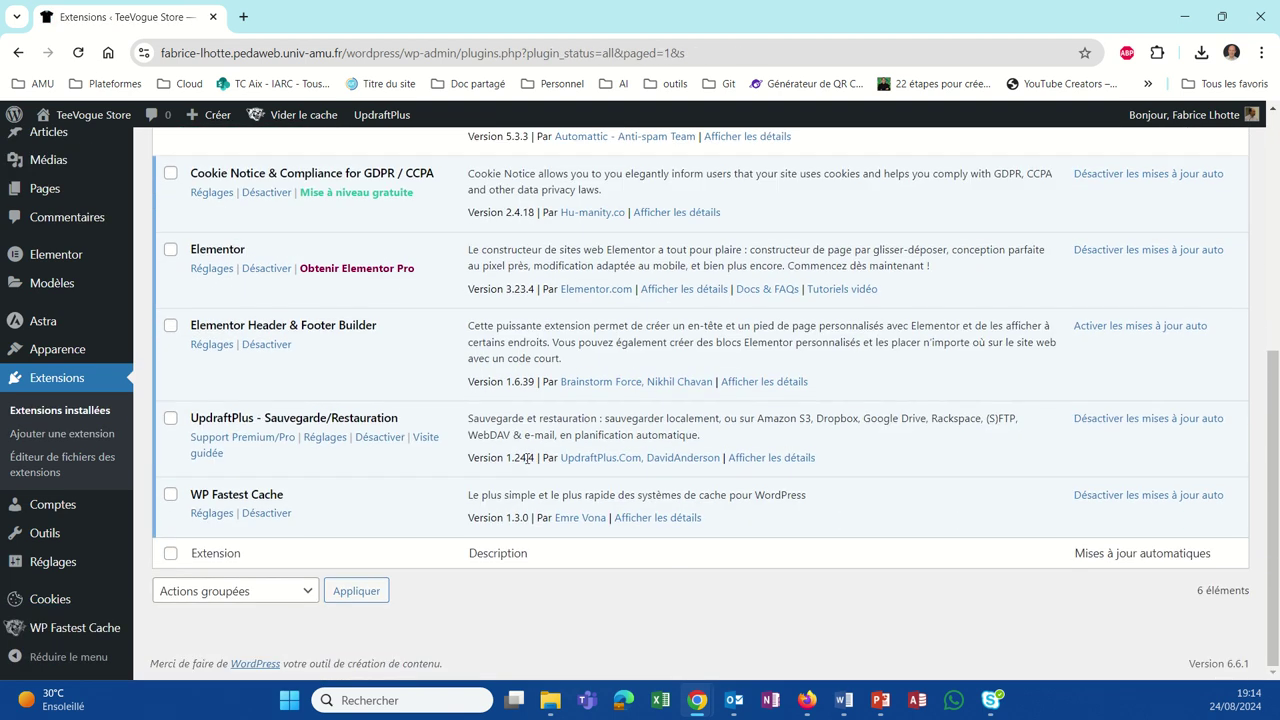
scroll(400, 420, up, 3)
scroll(231, 375, down, 3)
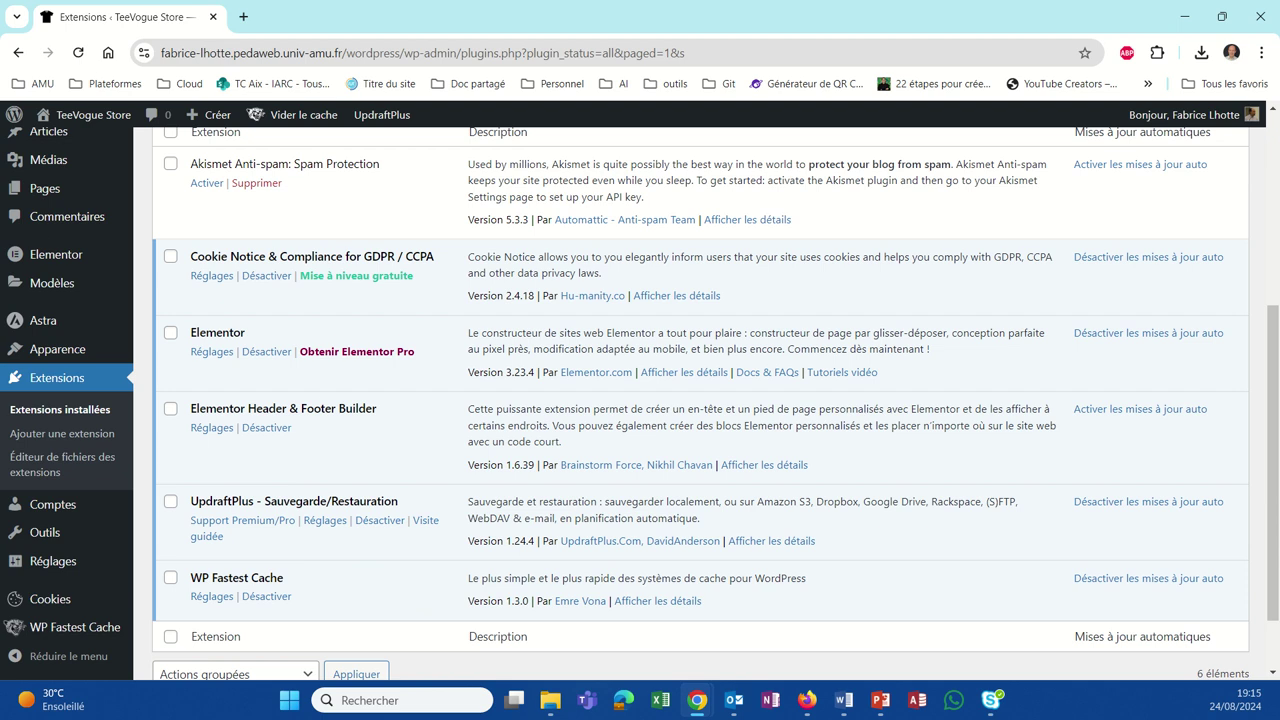
mouse_move(46, 362)
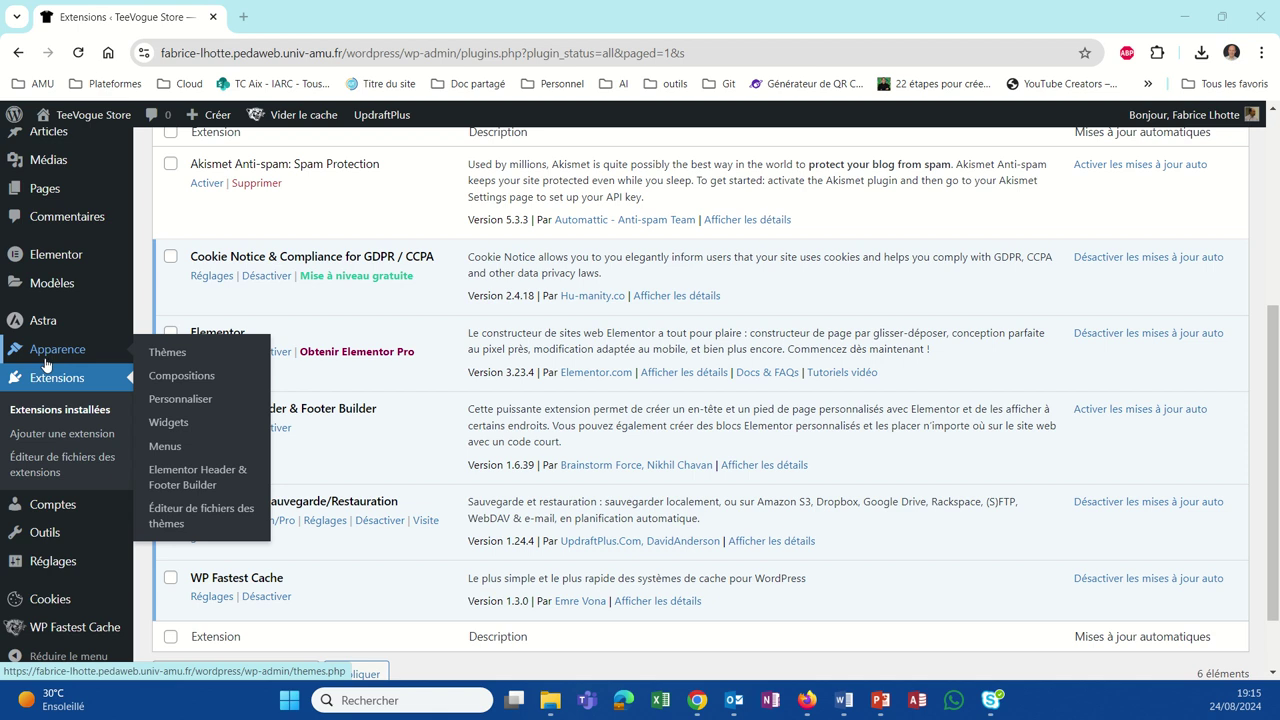
click(171, 488)
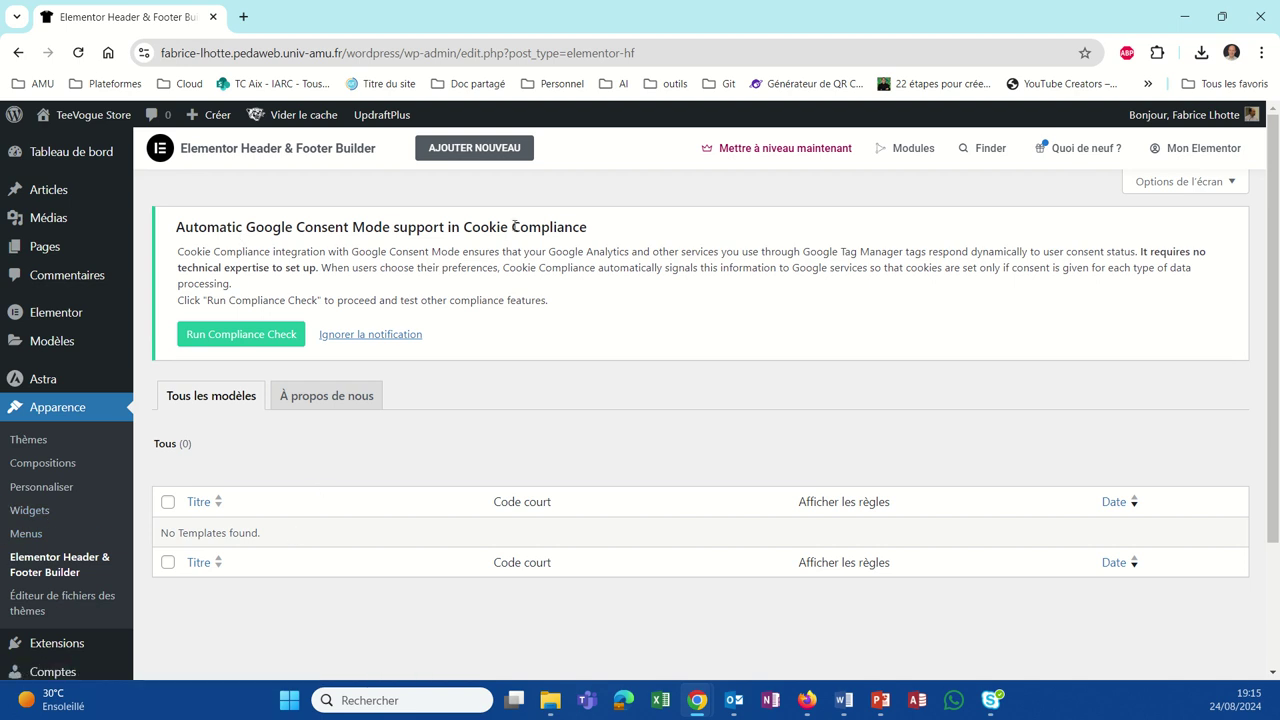
Step: Start a new template, answering Débutant and Moi-même/mon entreprise, then skip sign-up
click(508, 156)
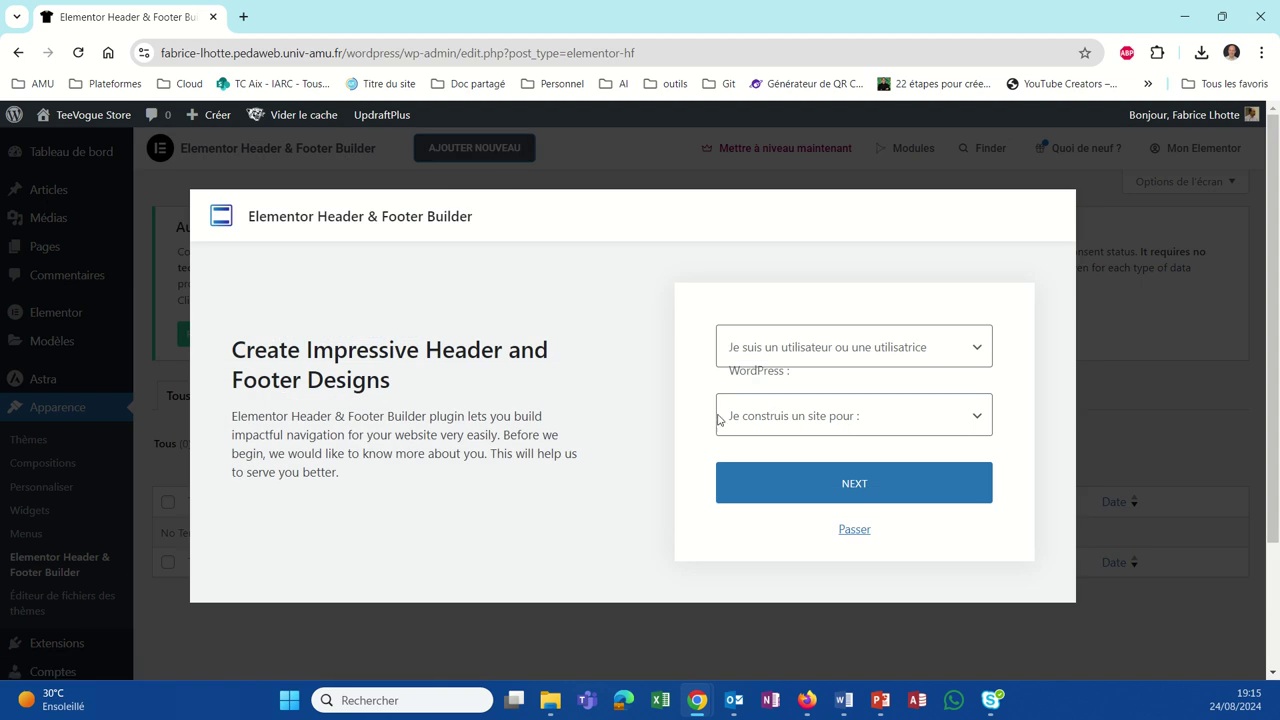
click(789, 364)
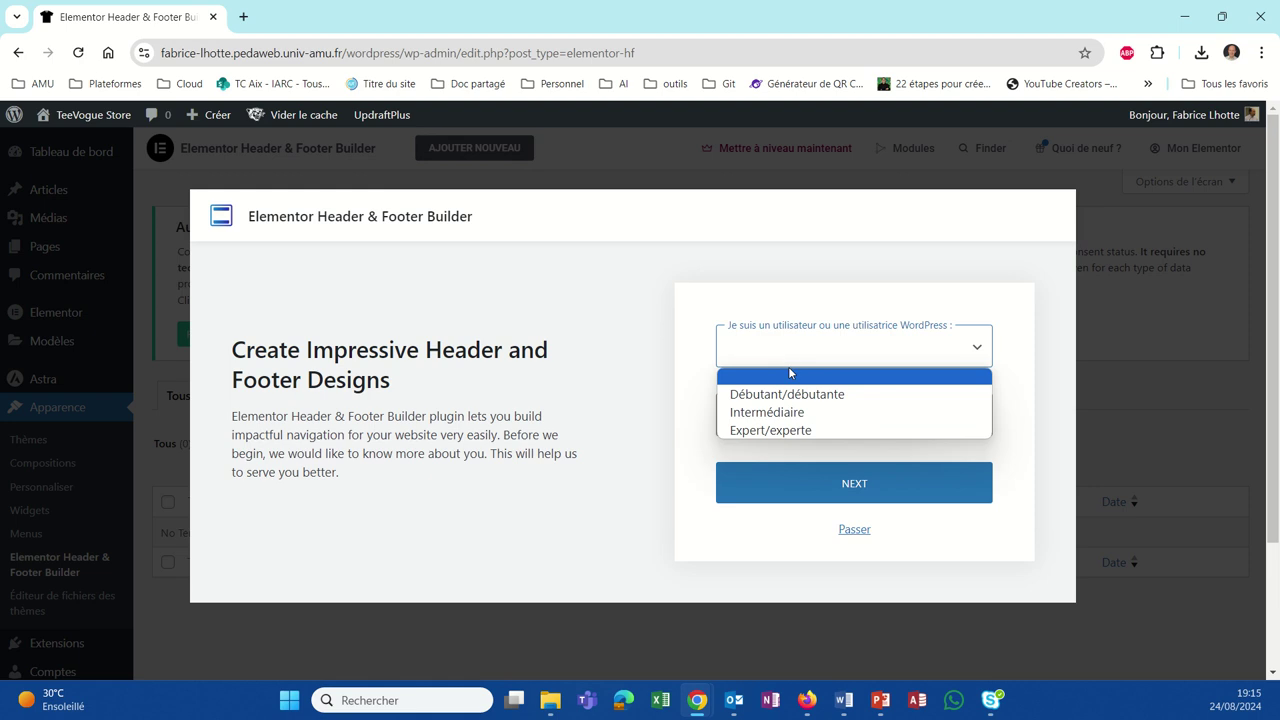
click(789, 394)
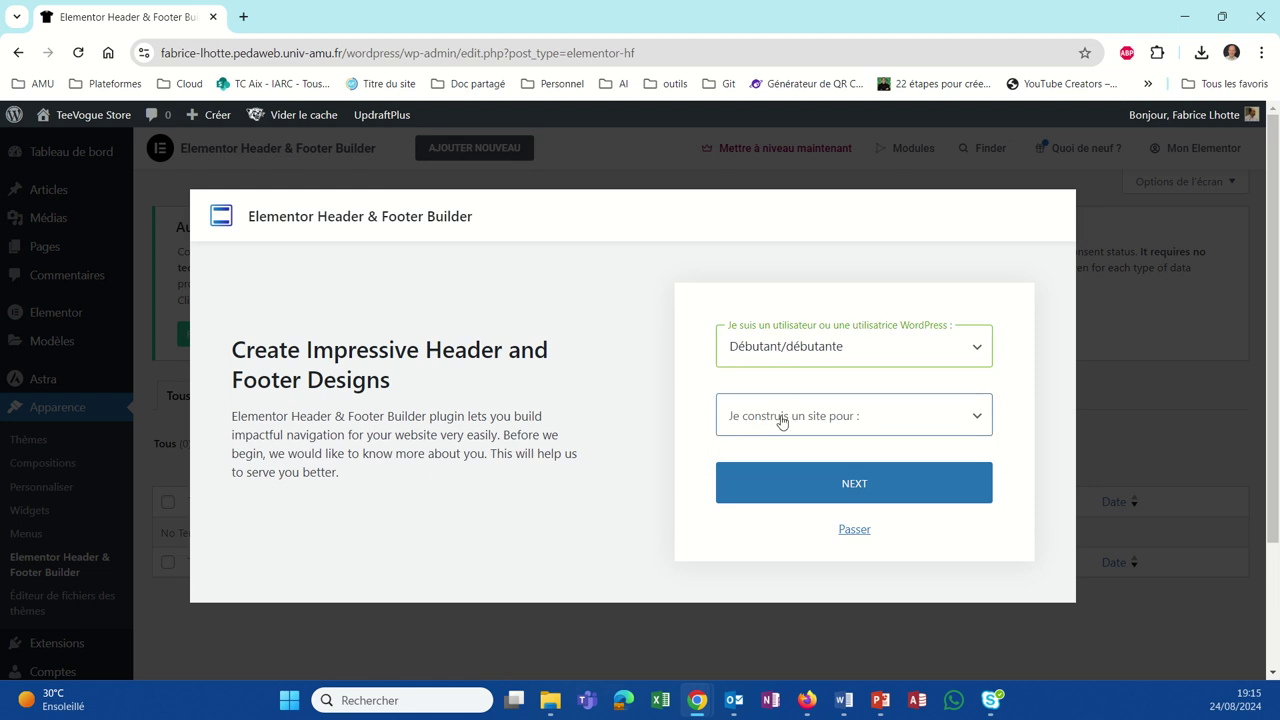
click(782, 422)
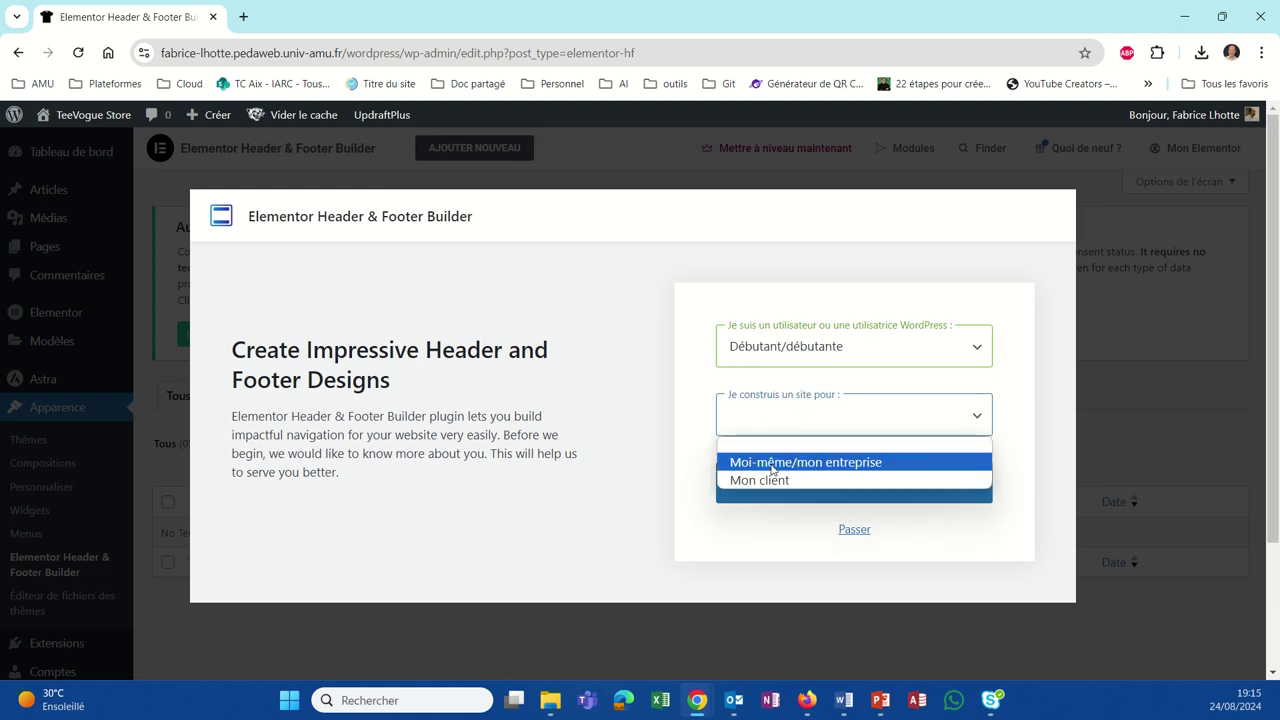
click(772, 463)
double_click(778, 482)
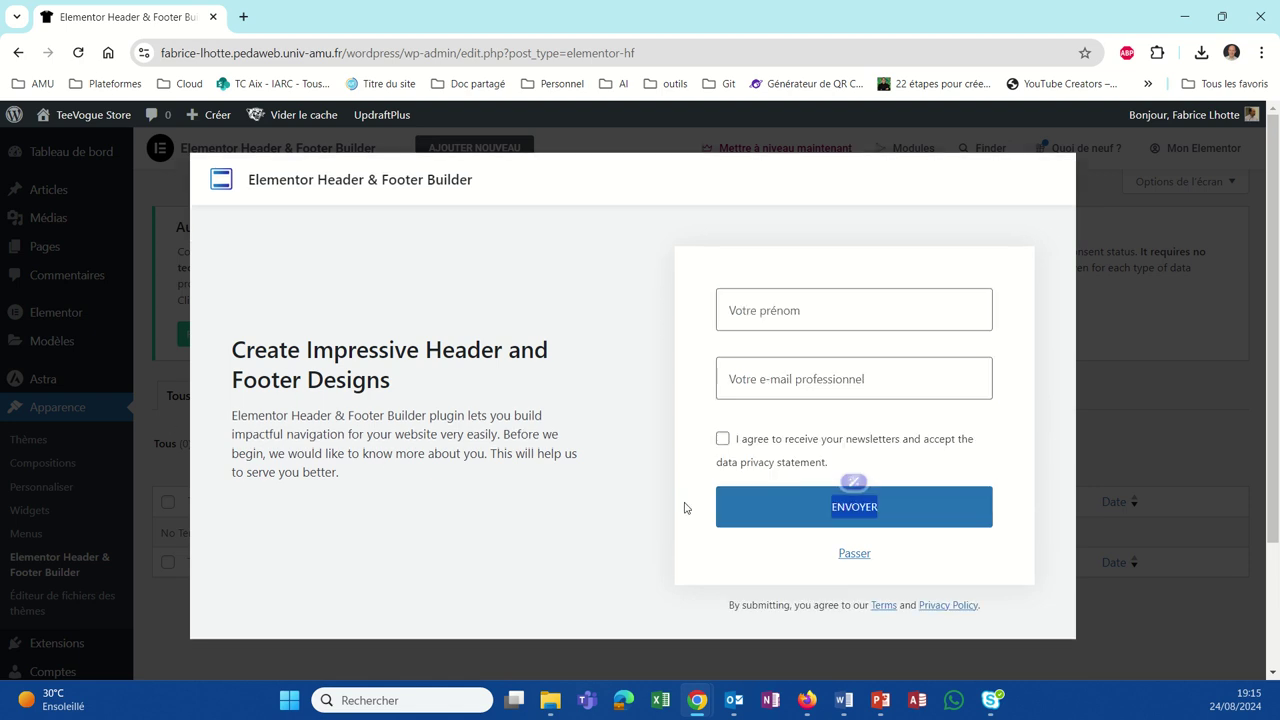
click(852, 553)
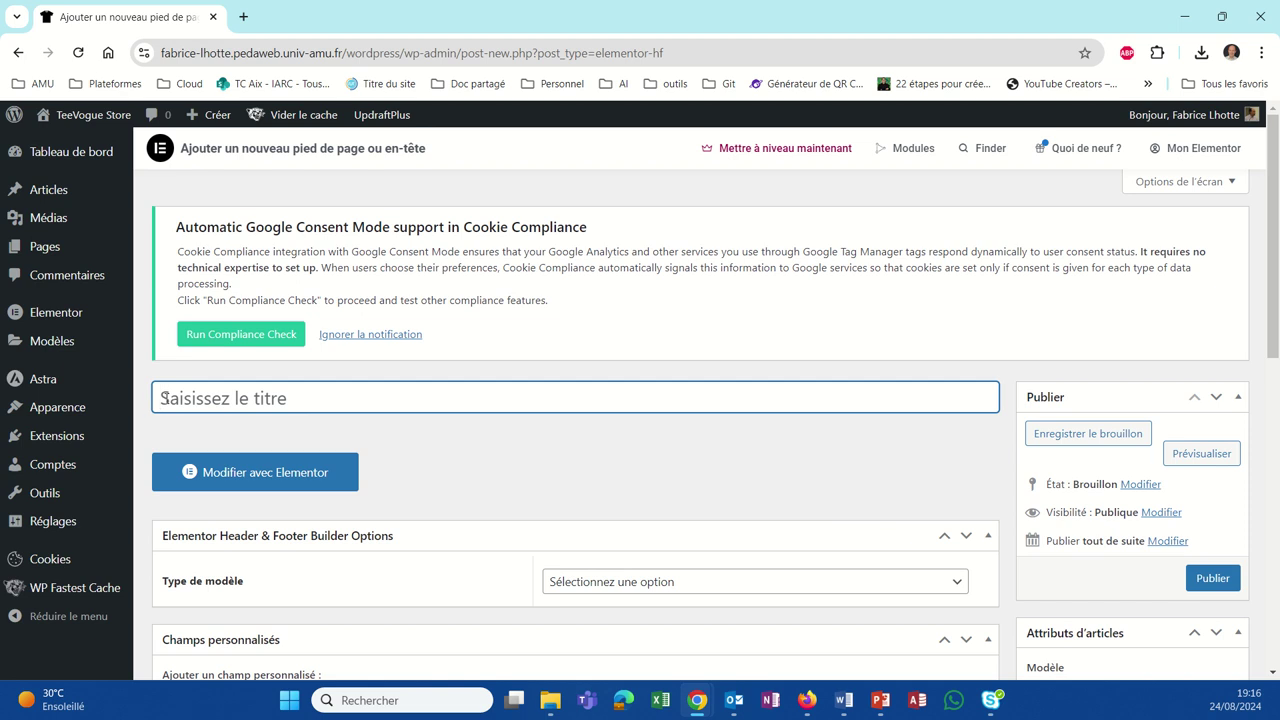
Step: Title the template 'pieddepage' and set its type to Pied de page
text(pie)
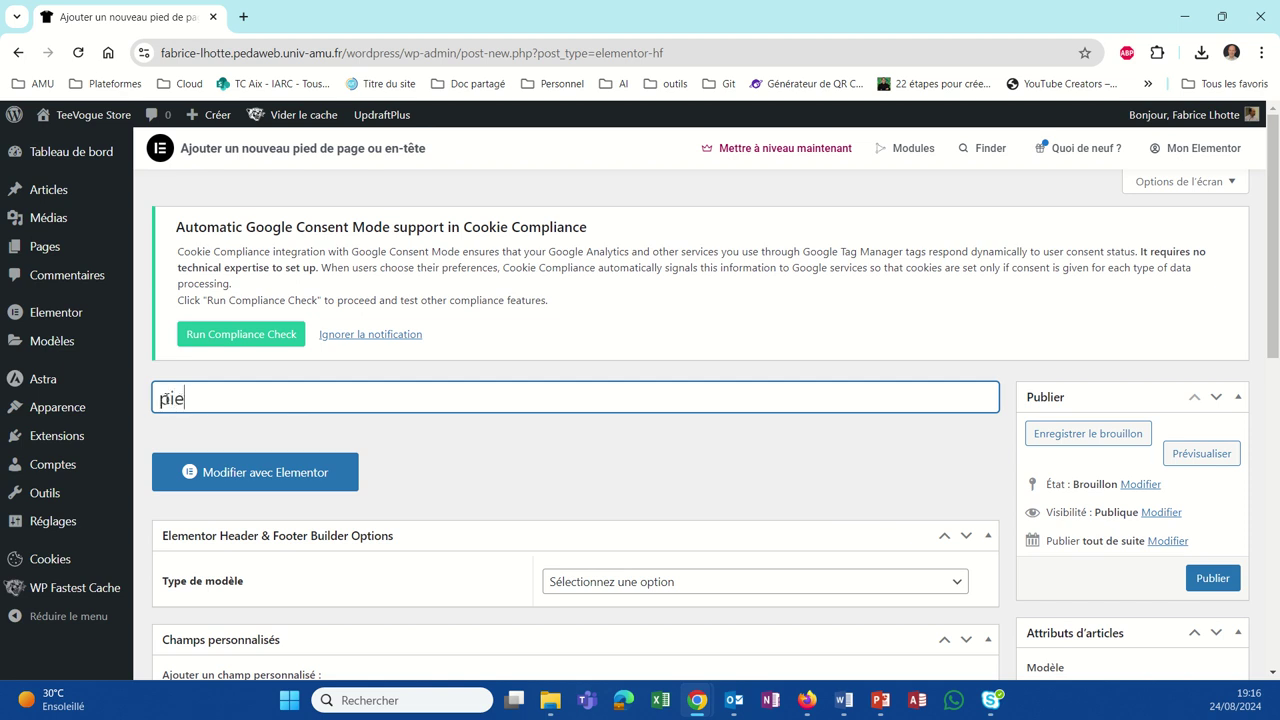
text(ddepage)
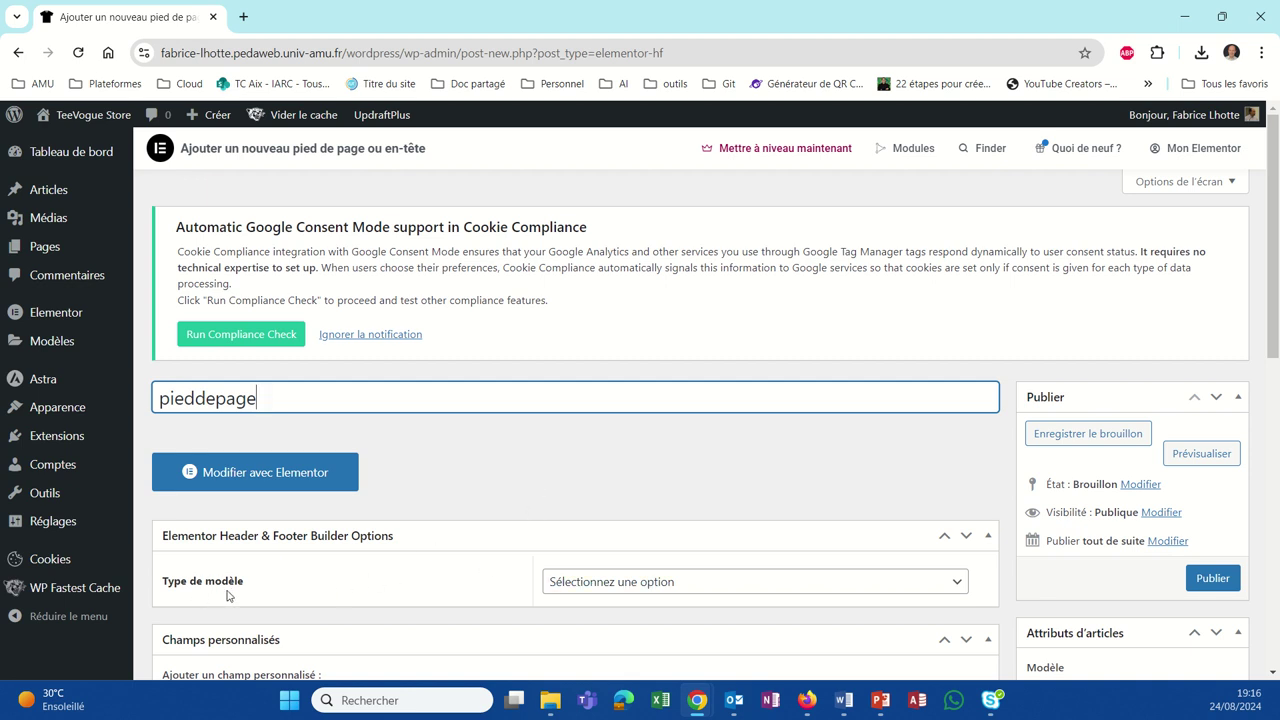
click(958, 584)
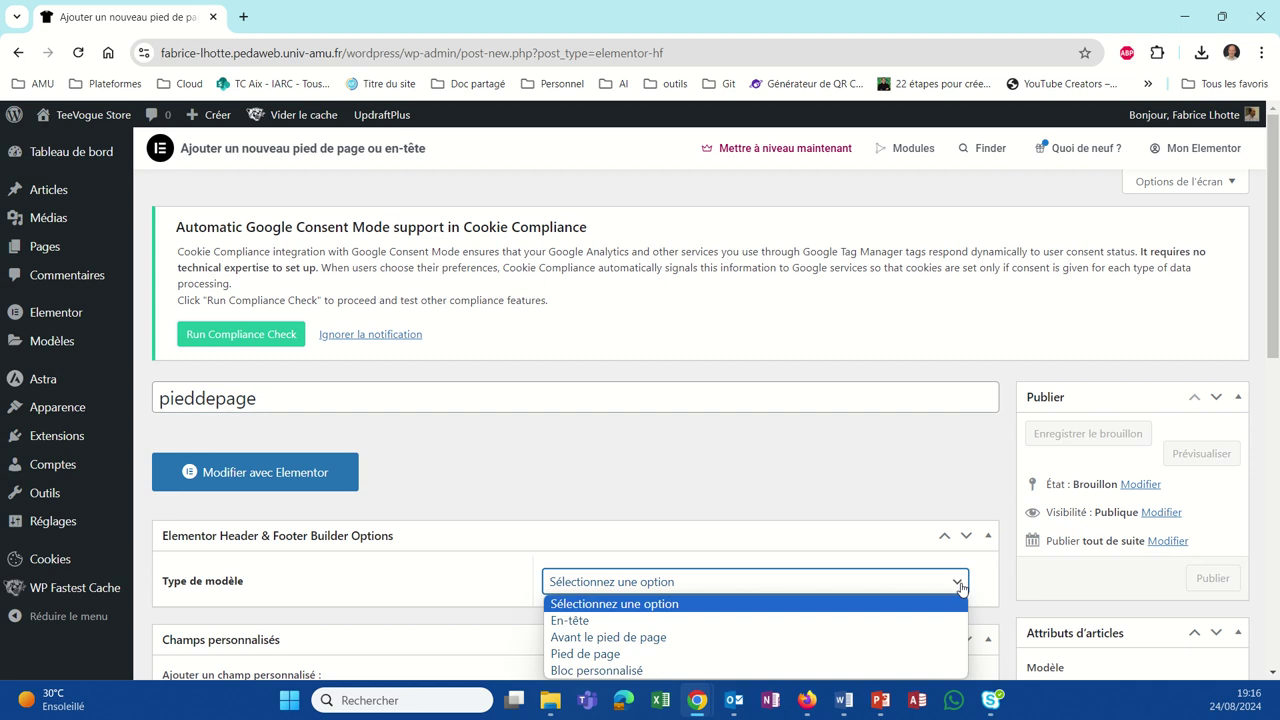
click(751, 654)
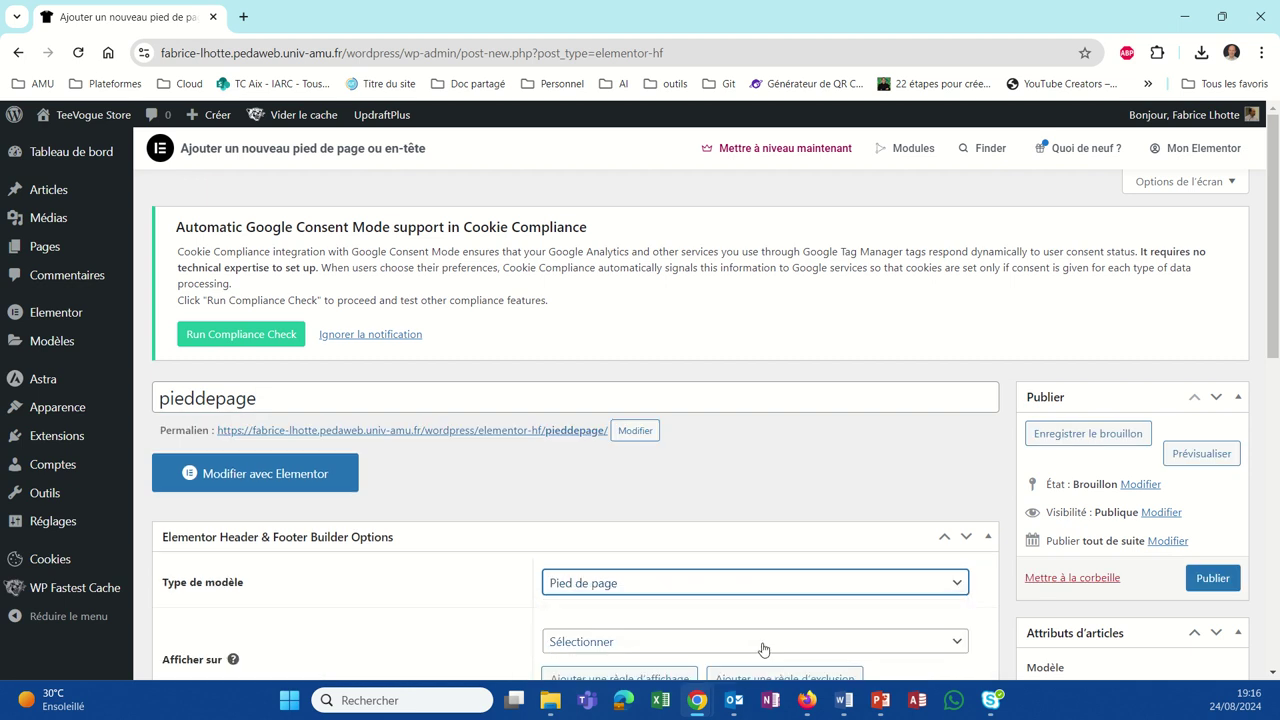
scroll(557, 473, down, 1)
scroll(557, 473, down, 2)
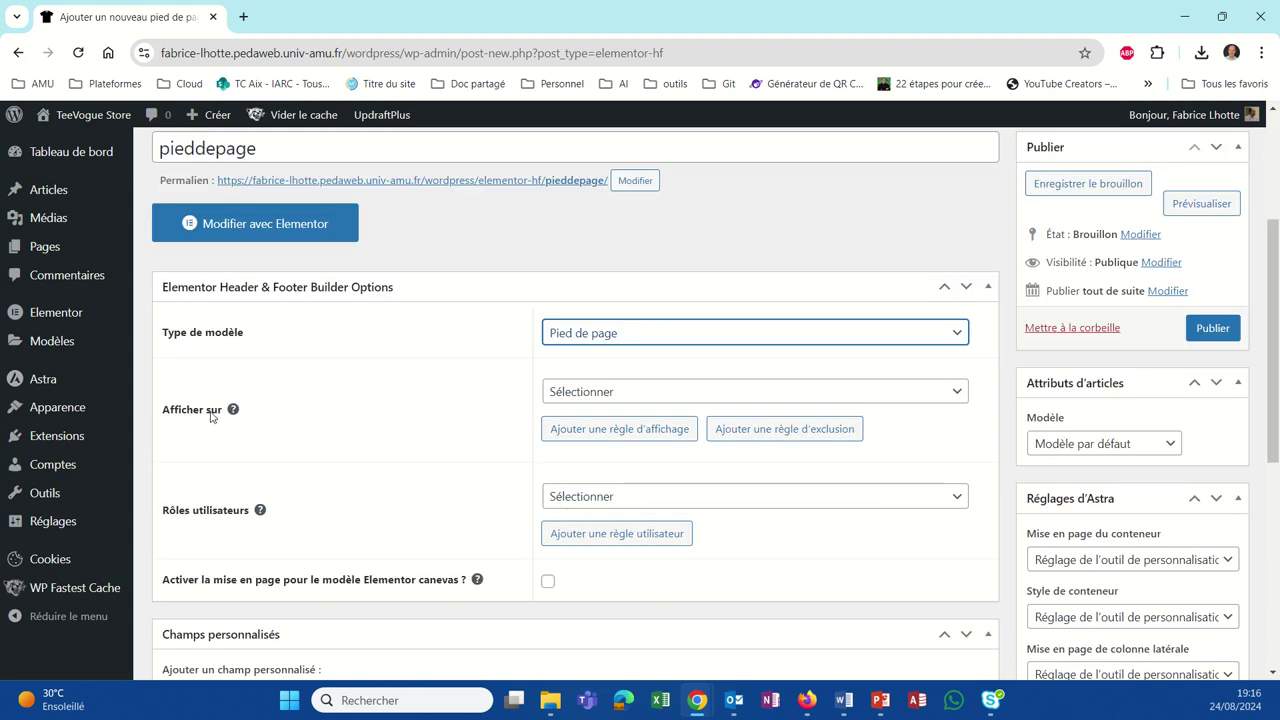
Step: Set the footer's Afficher sur display rule to Tout le site
click(956, 396)
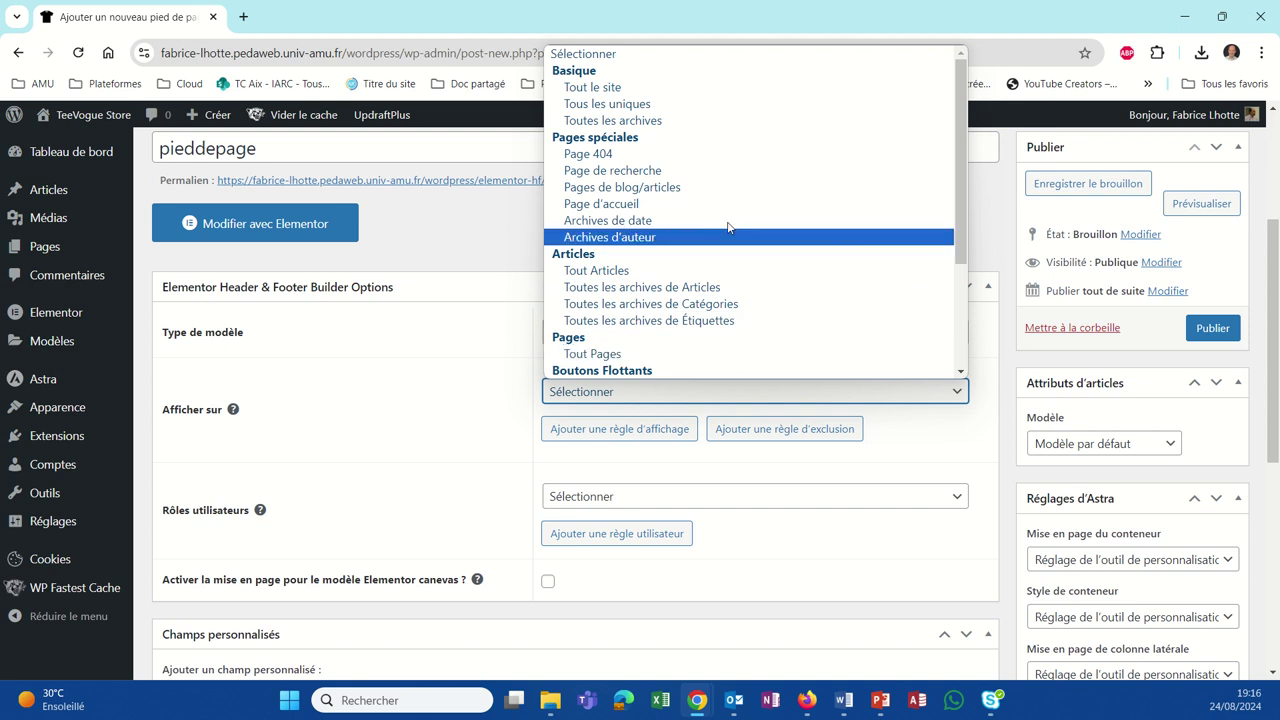
click(604, 88)
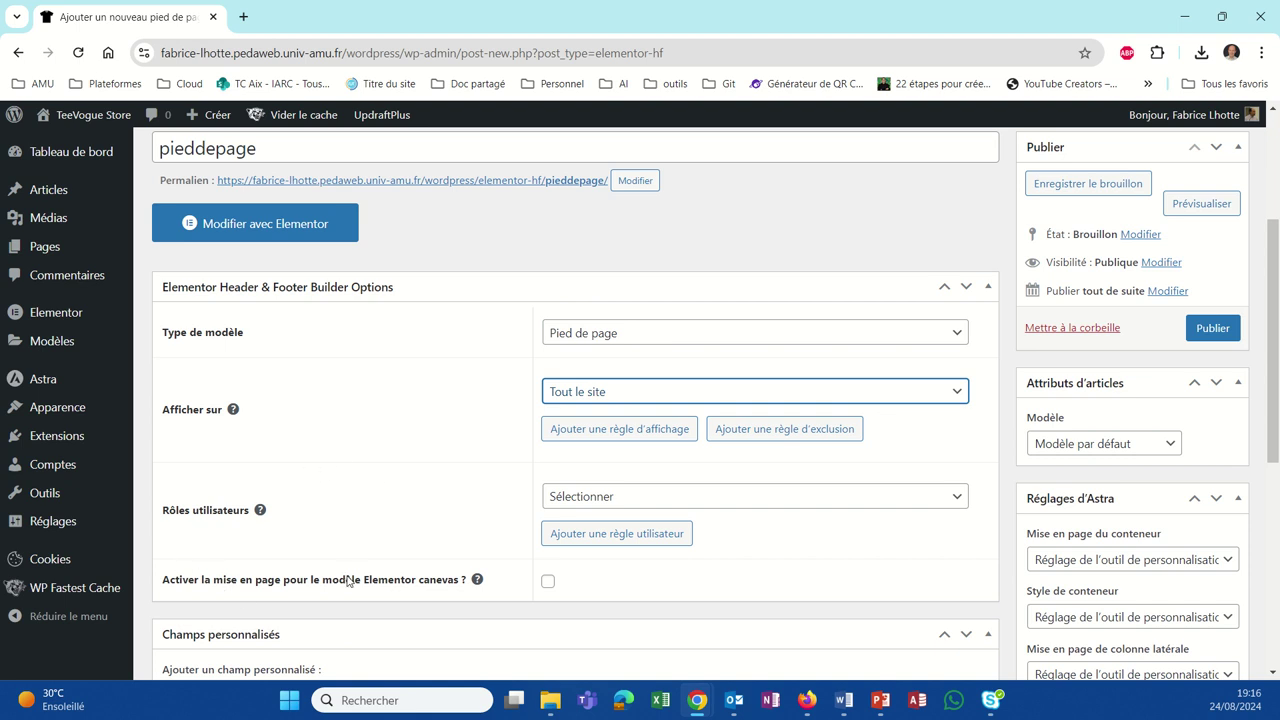
scroll(353, 565, down, 1)
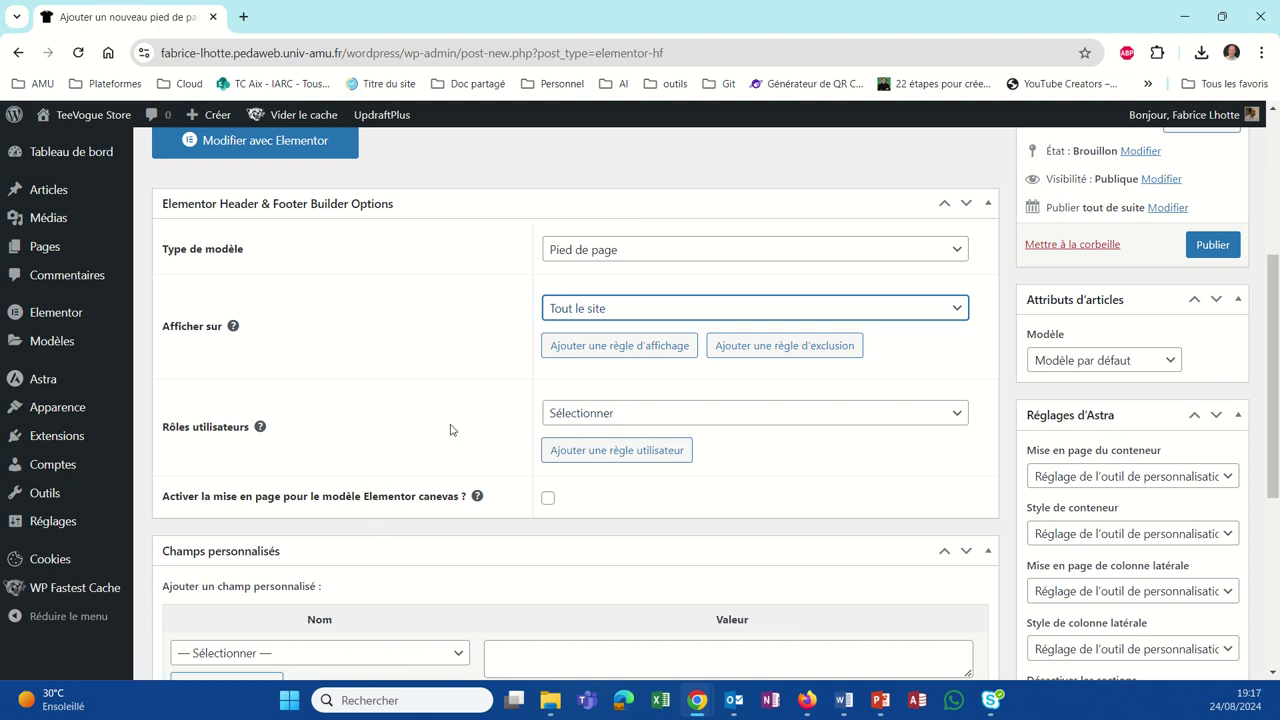
scroll(396, 452, down, 2)
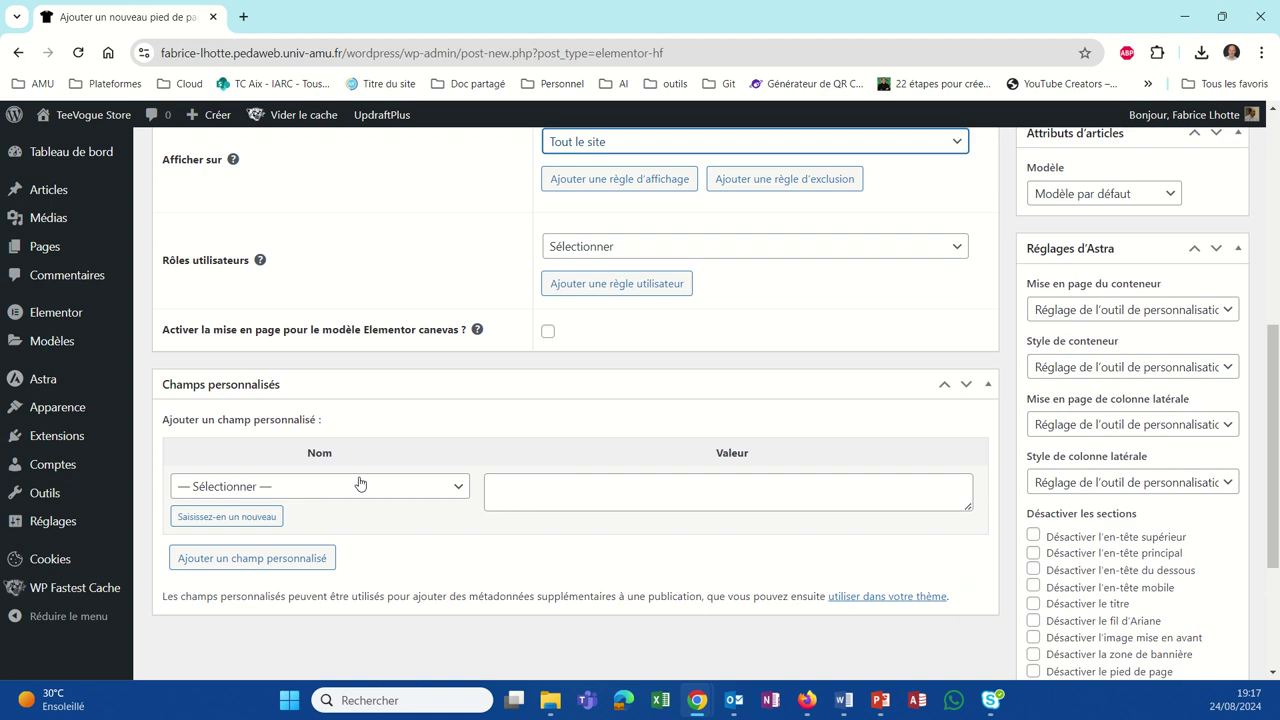
scroll(406, 484, up, 2)
scroll(406, 484, up, 2)
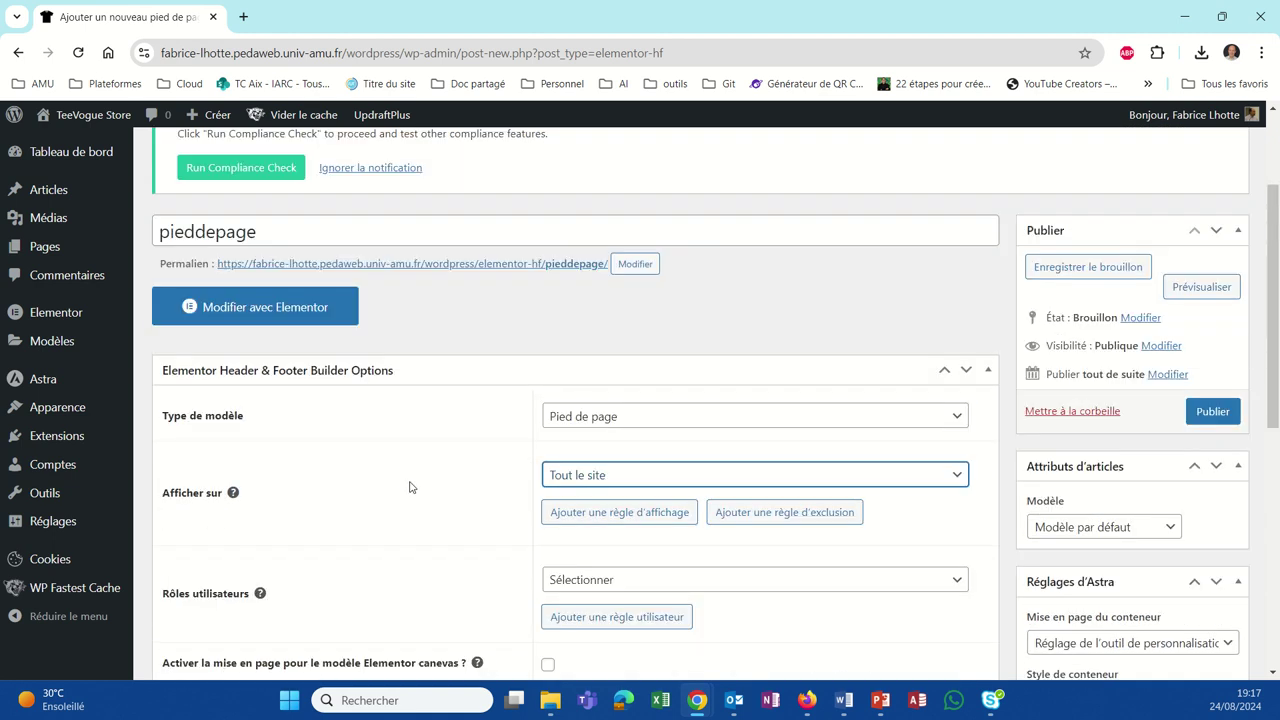
Step: Publish the pieddepage template and open it in Elementor
click(1205, 497)
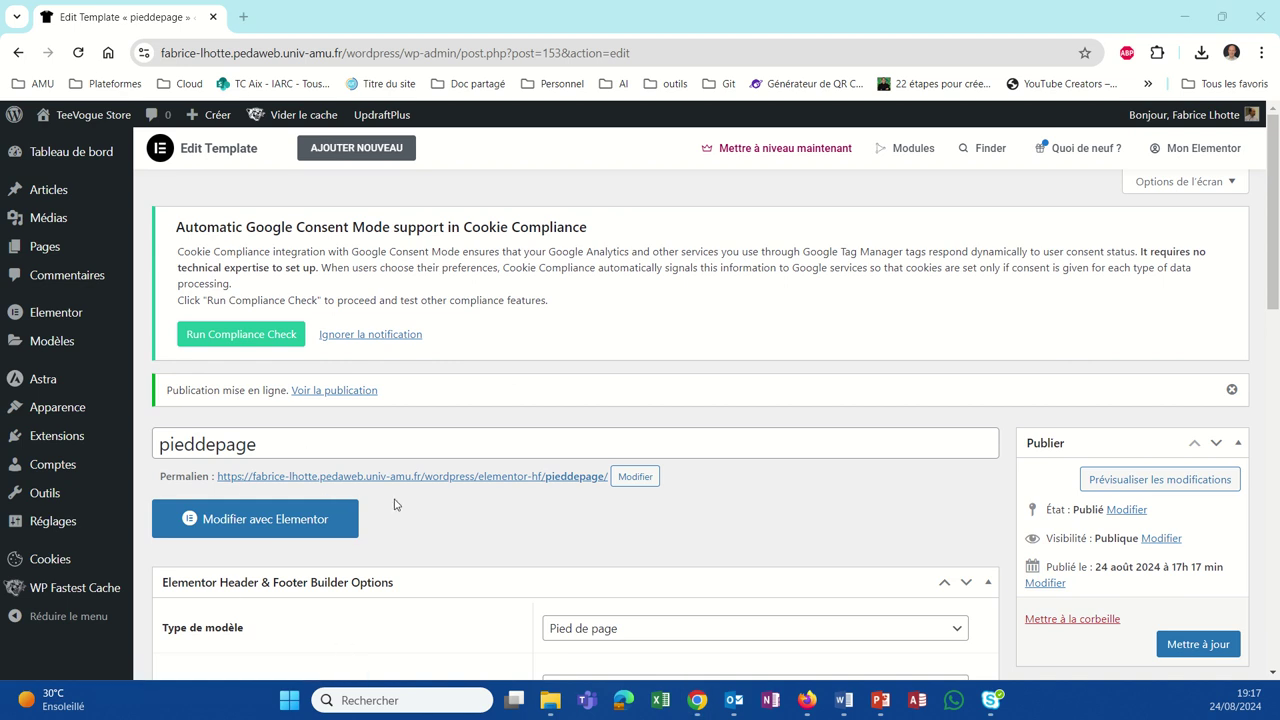
click(281, 518)
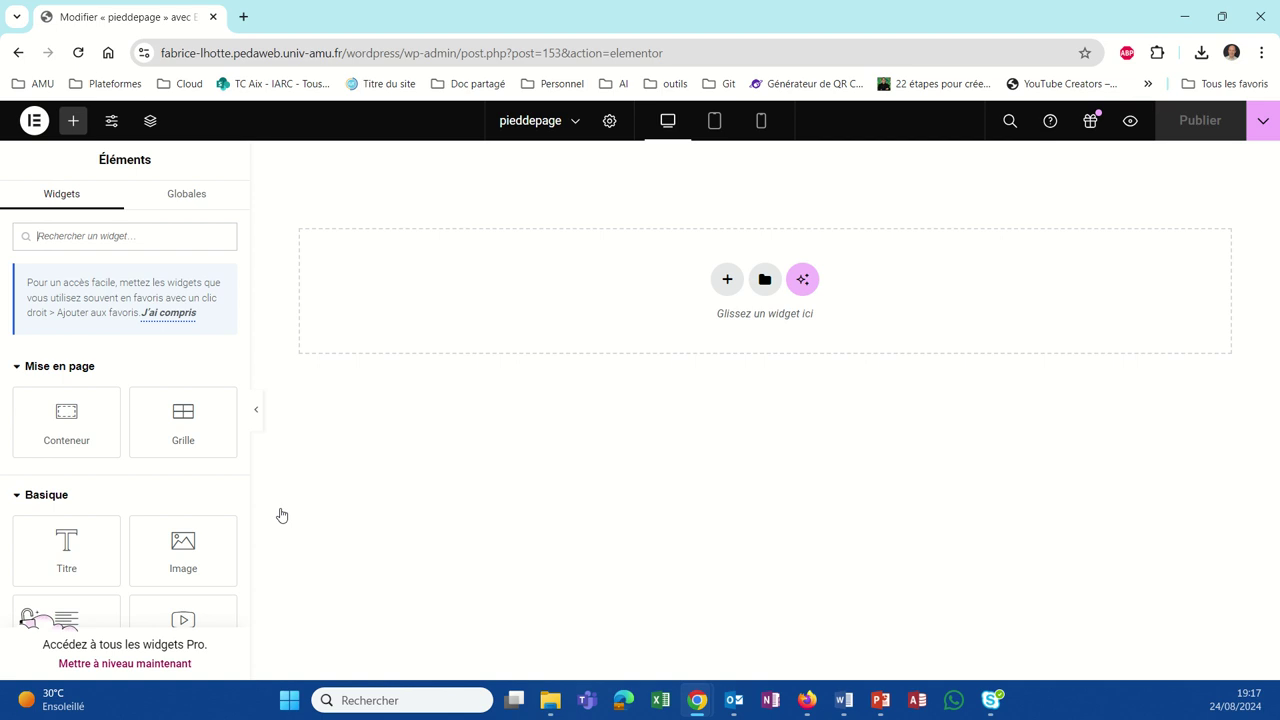
Step: Insert a Grille section using the 3-column structure preset into the empty footer
click(110, 236)
click(727, 280)
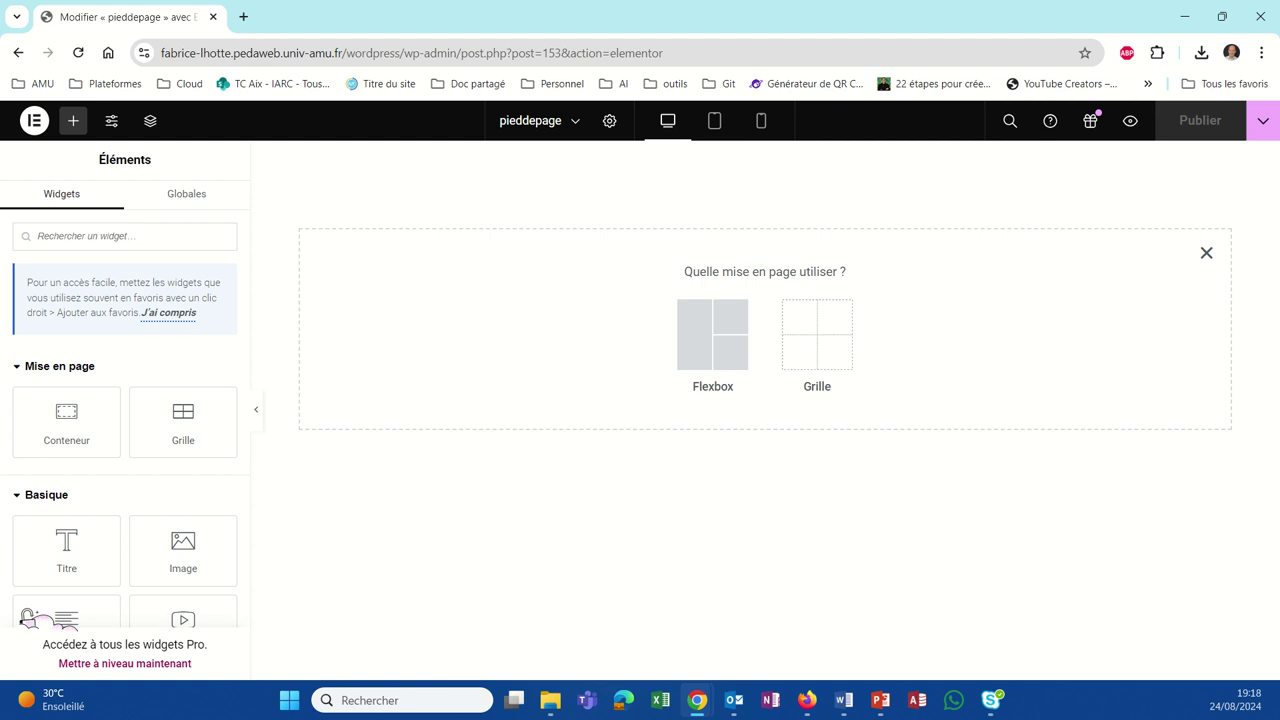
click(838, 360)
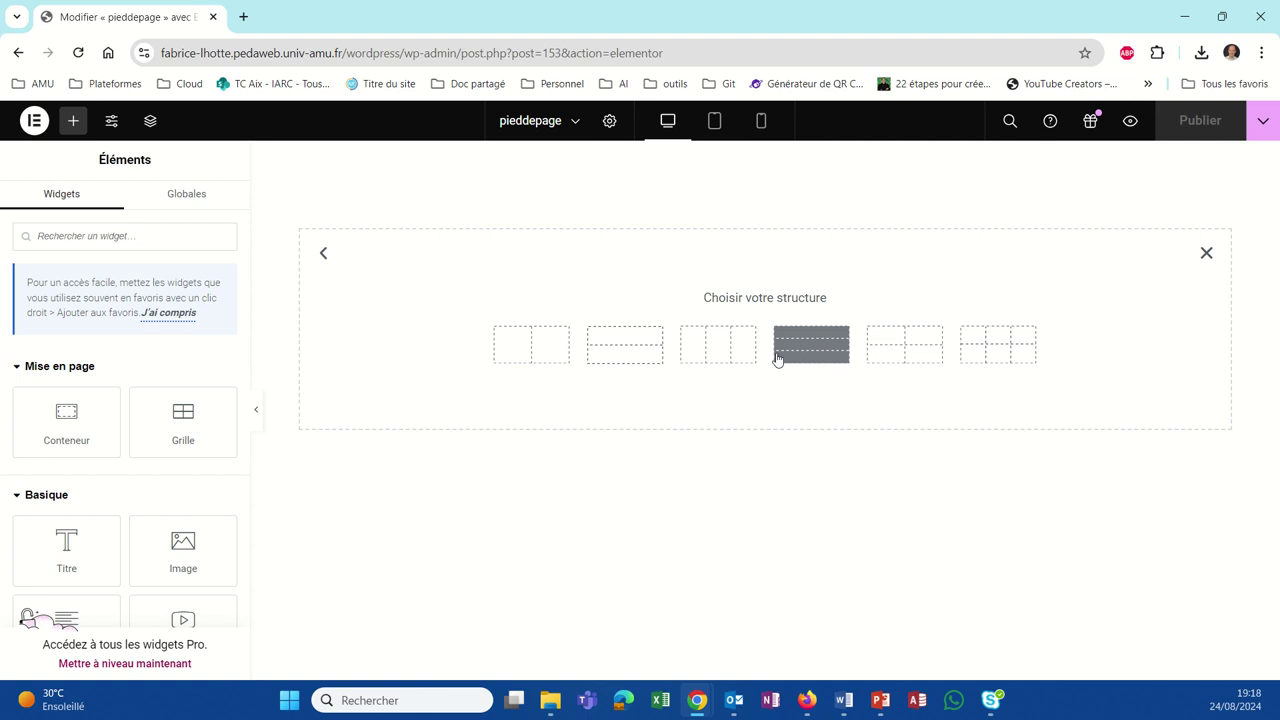
click(718, 345)
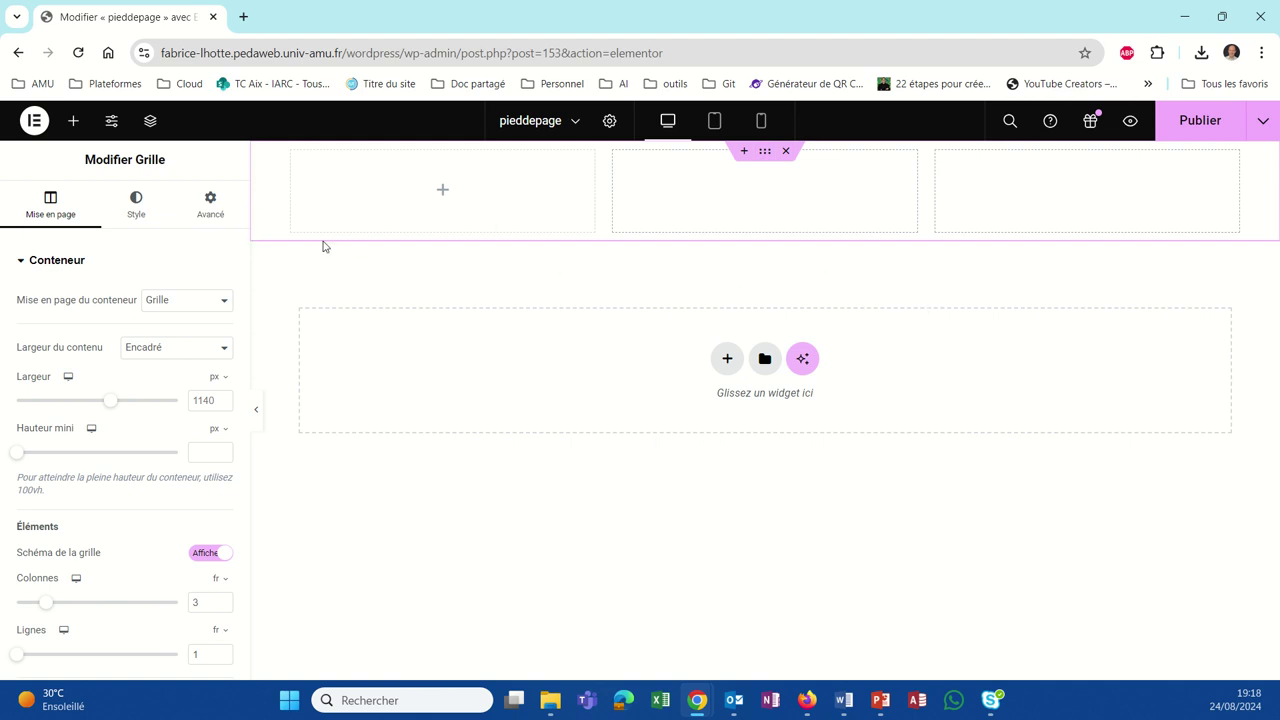
click(121, 205)
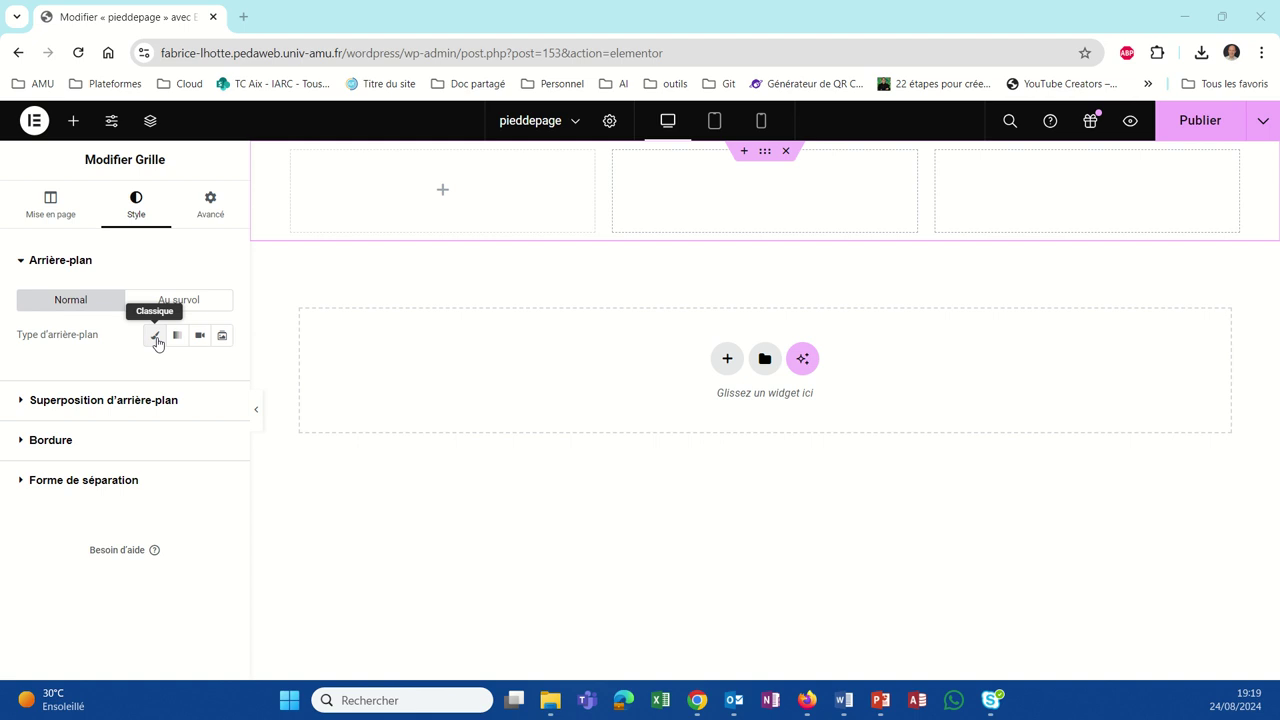
Step: Give the three-column footer grid a classic dark slate Theme Couleur 4 background
click(155, 336)
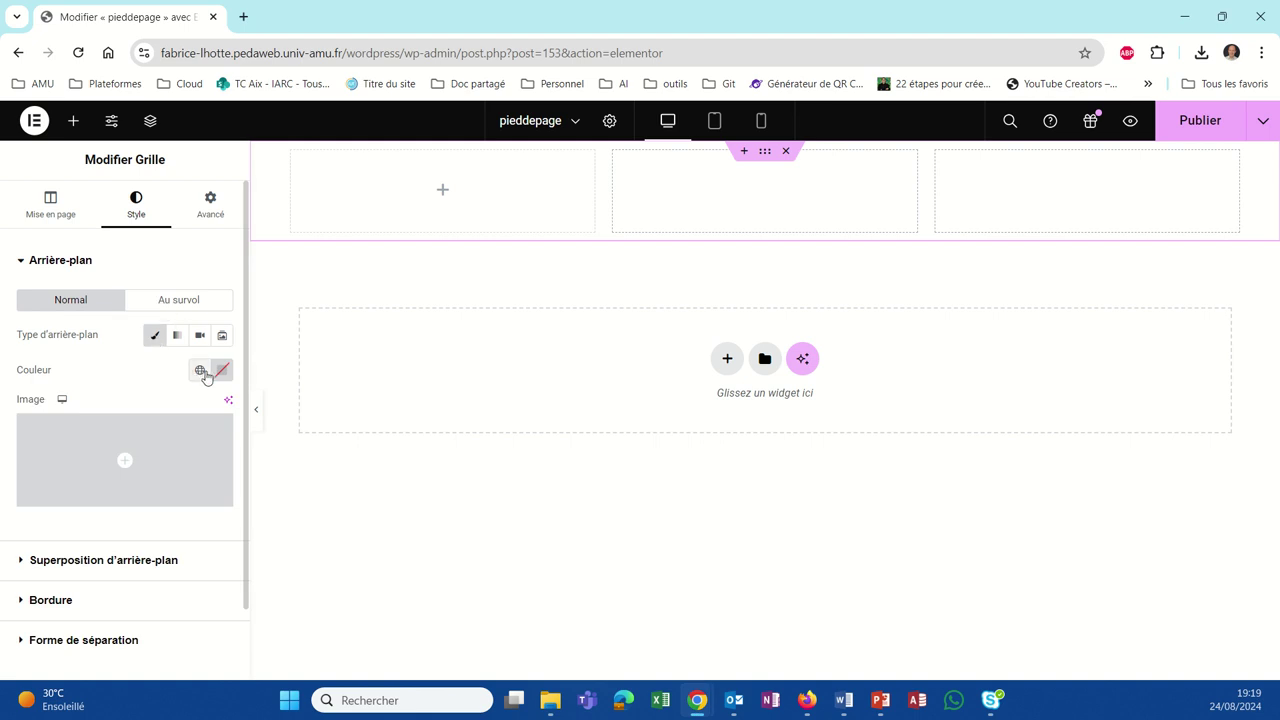
click(201, 372)
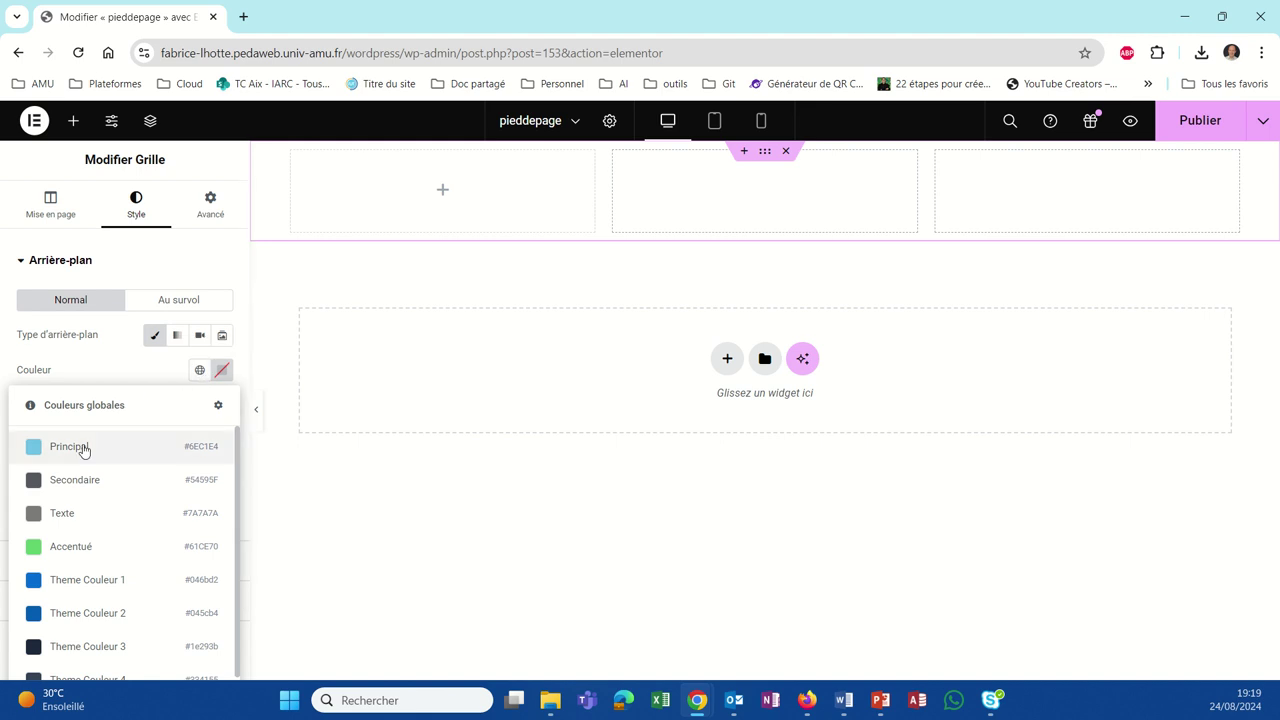
scroll(74, 537, down, 1)
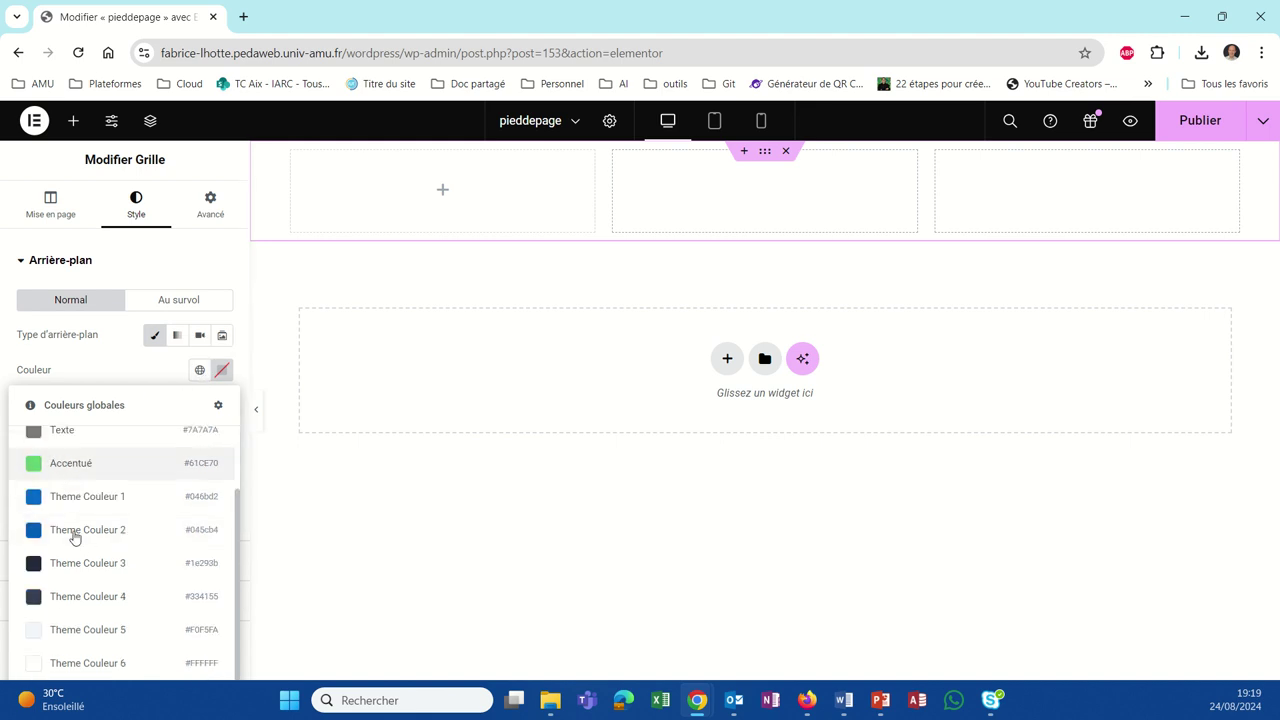
click(84, 597)
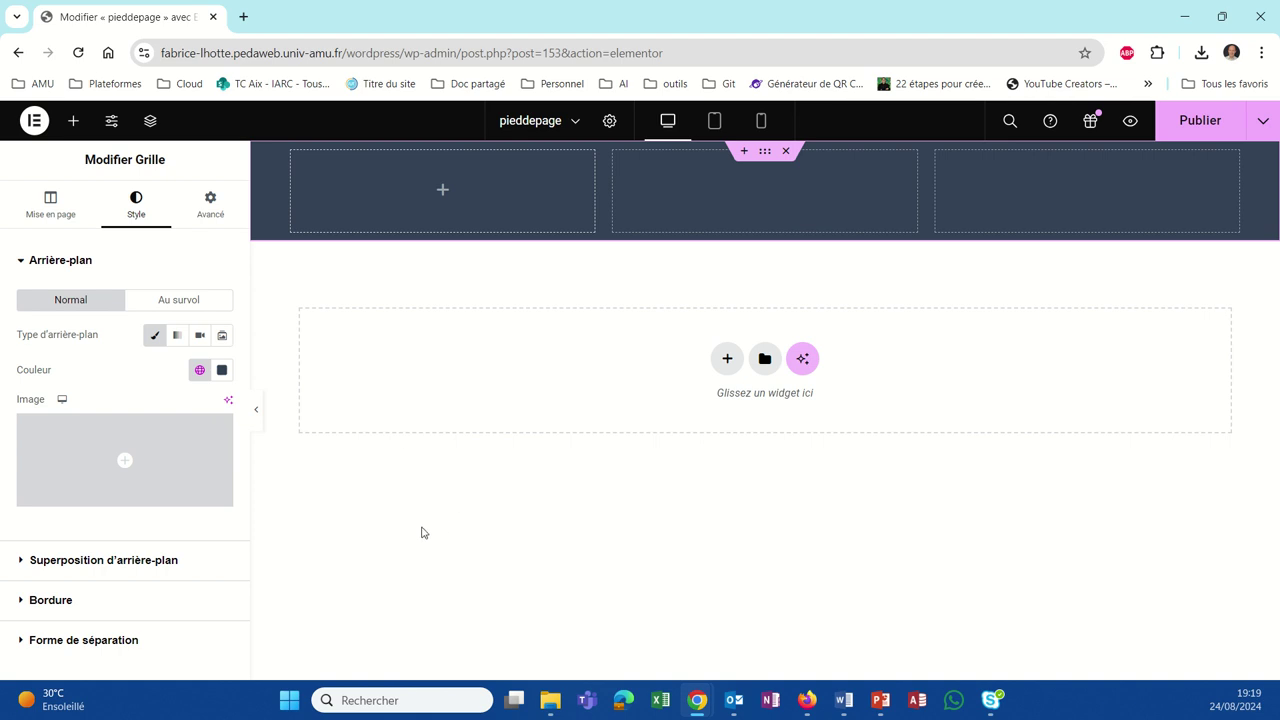
click(441, 198)
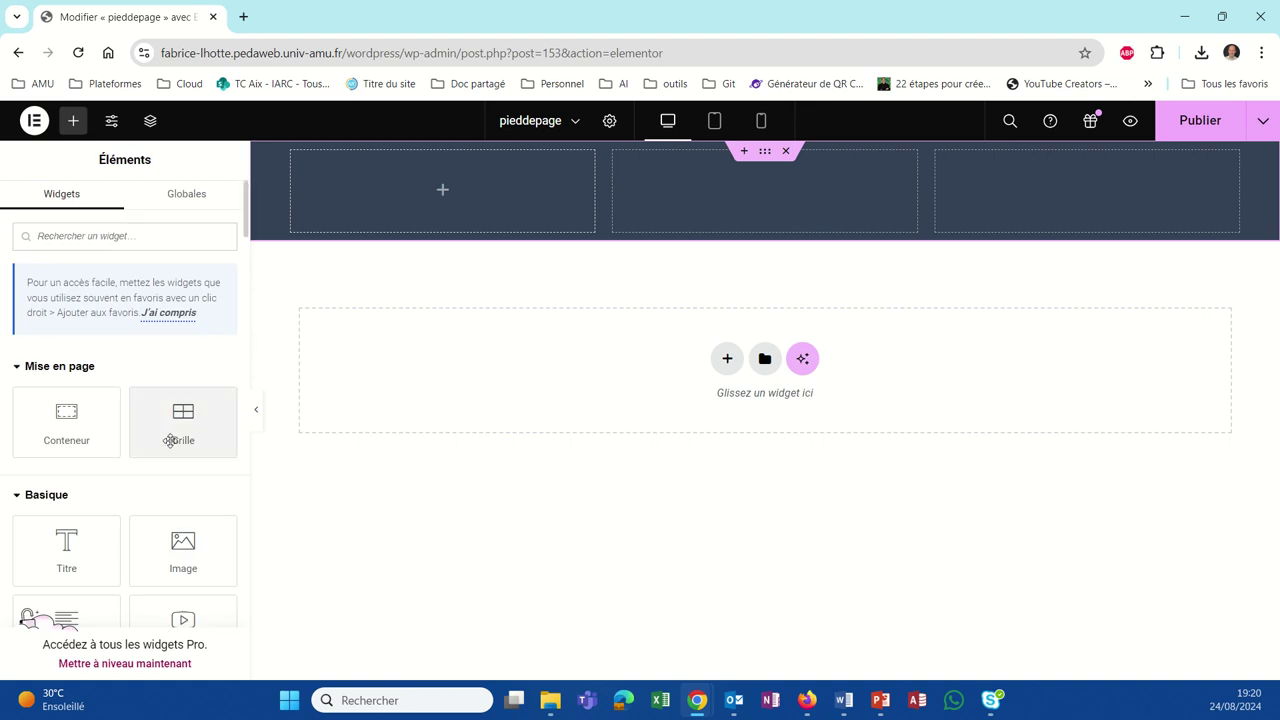
Step: Search widgets for 'ico' and add a Liste d'icône widget to the first grid column
scroll(180, 420, down, 3)
scroll(170, 441, down, 1)
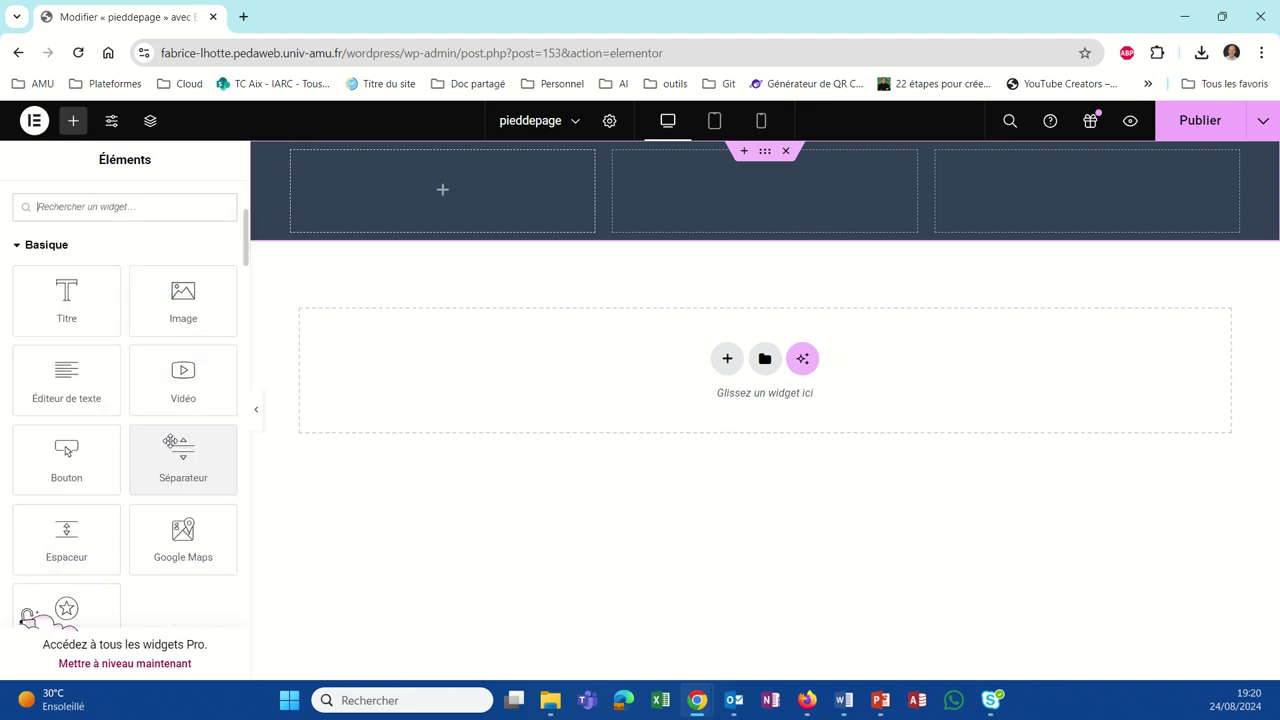
scroll(170, 441, down, 2)
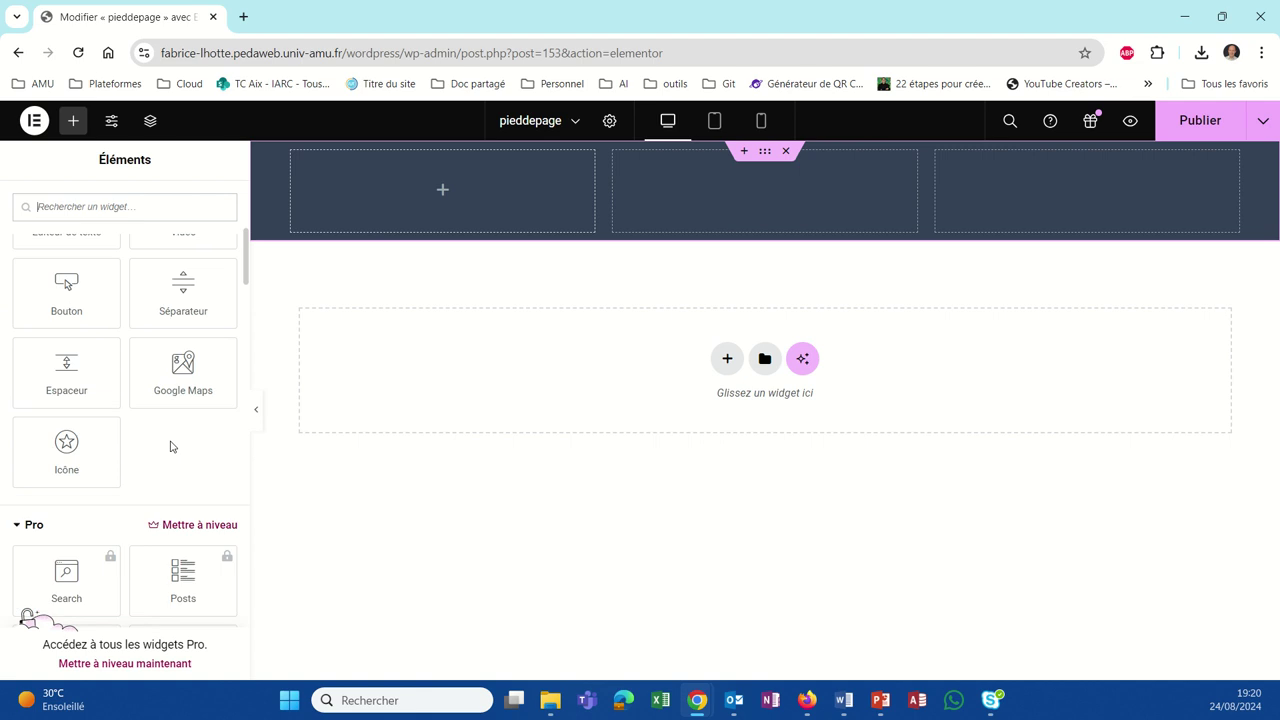
scroll(170, 447, down, 3)
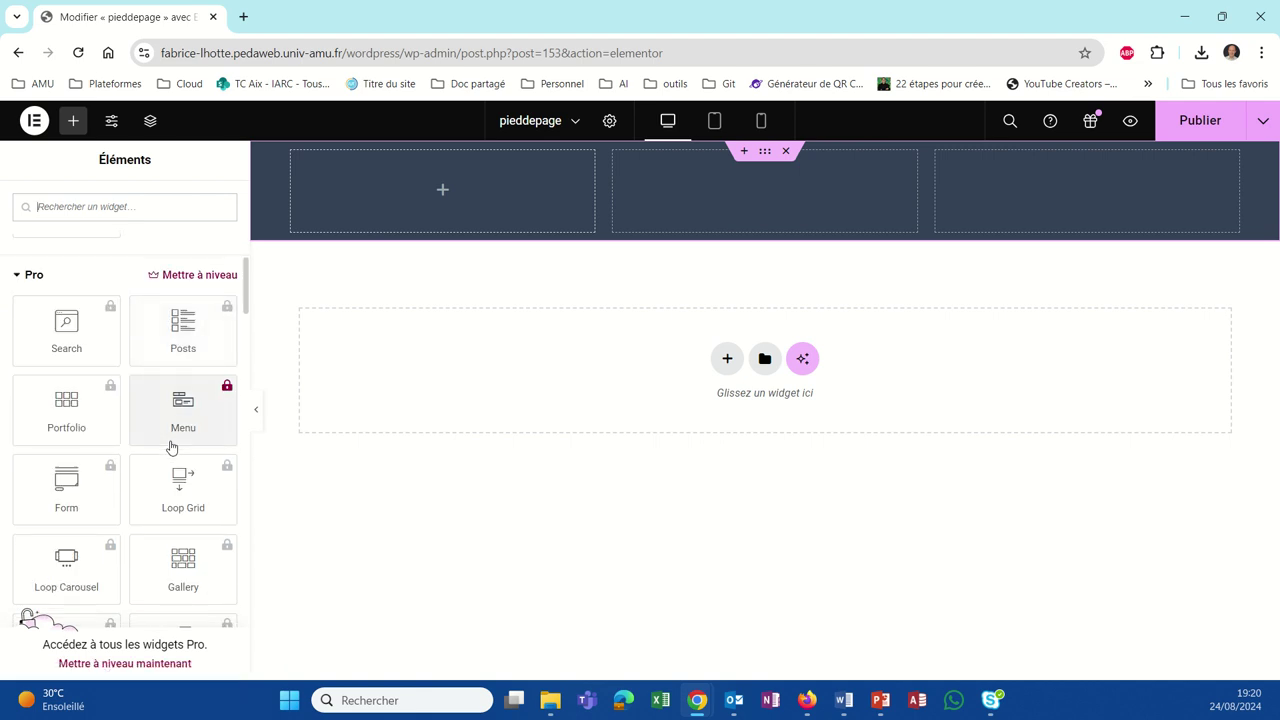
scroll(172, 447, down, 1)
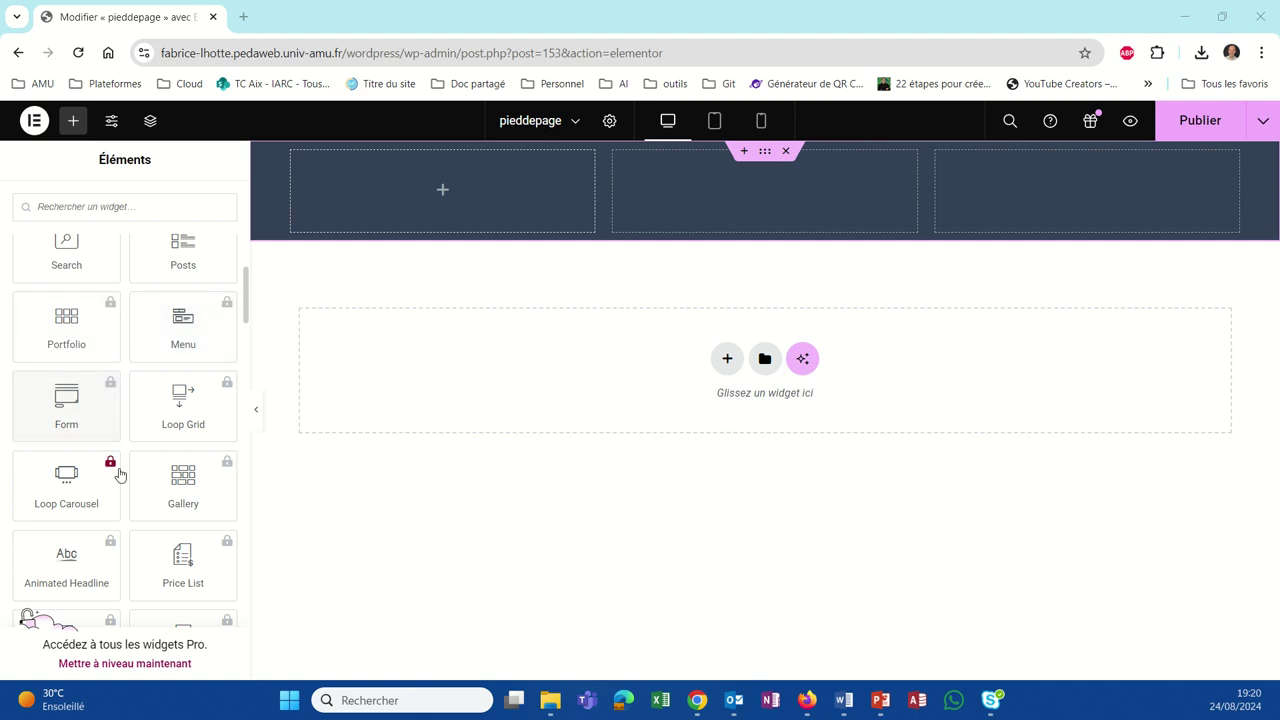
scroll(116, 468, up, 3)
click(71, 204)
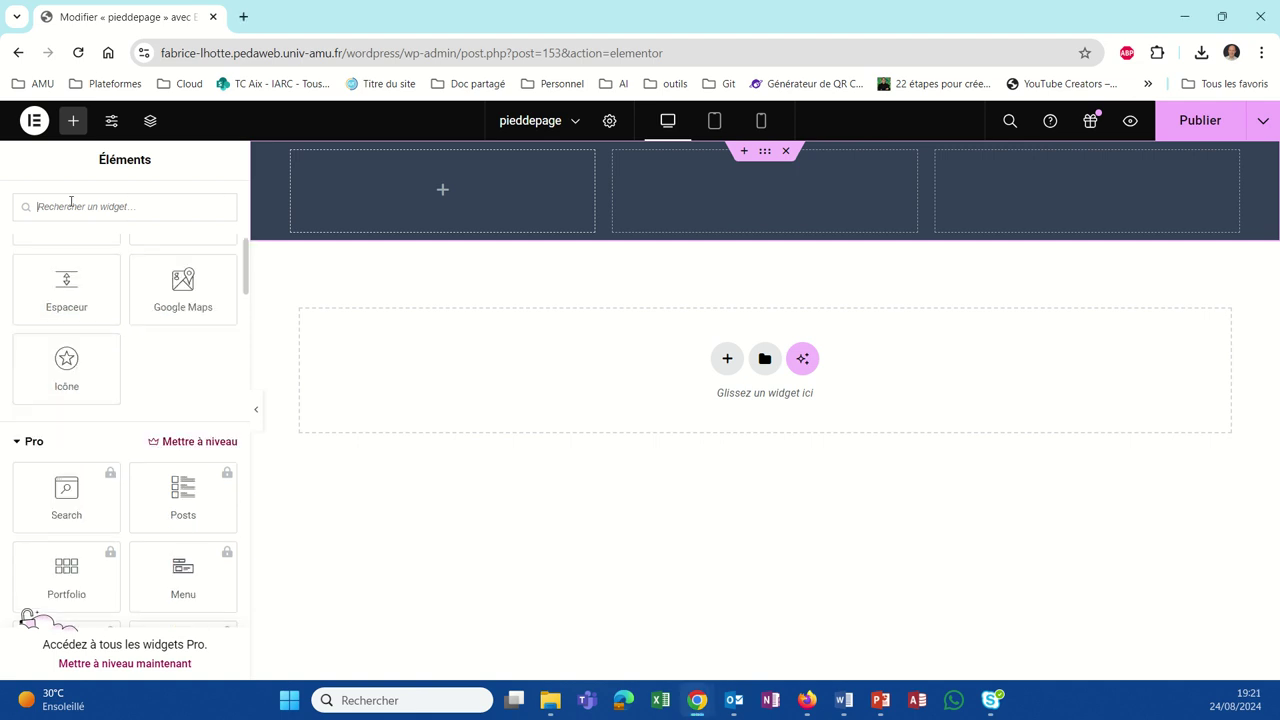
text(ico)
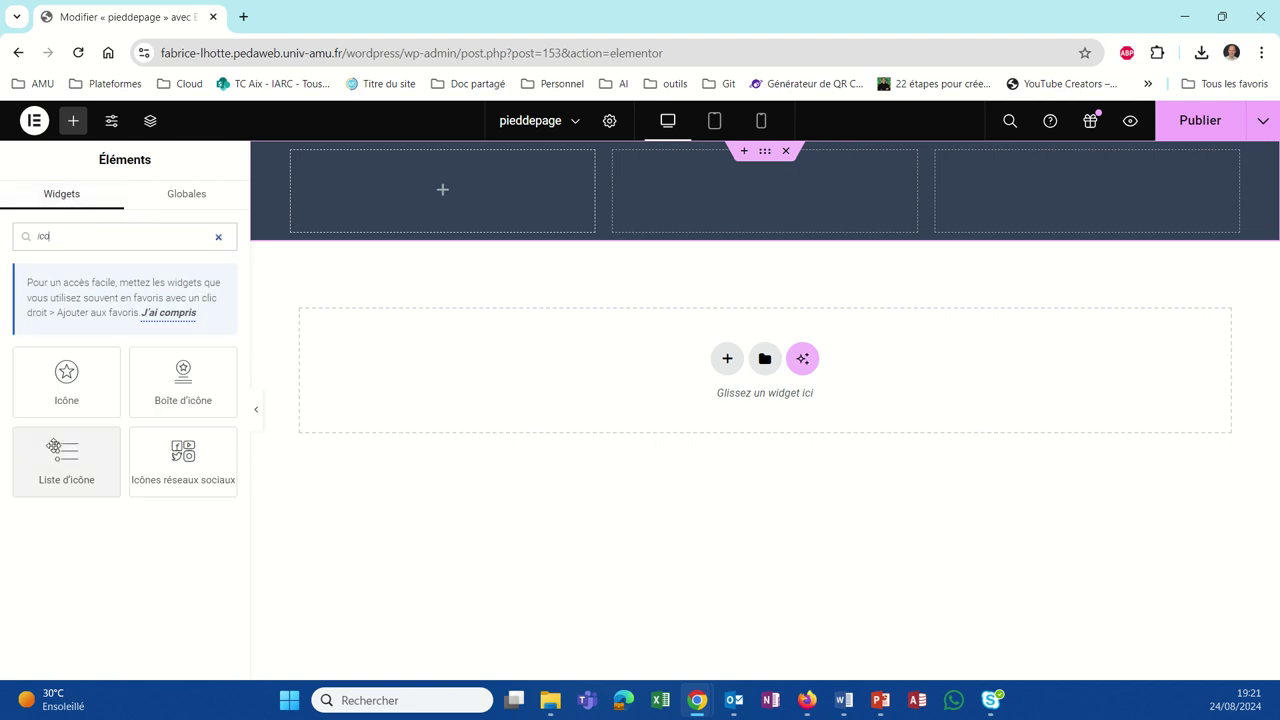
click(58, 455)
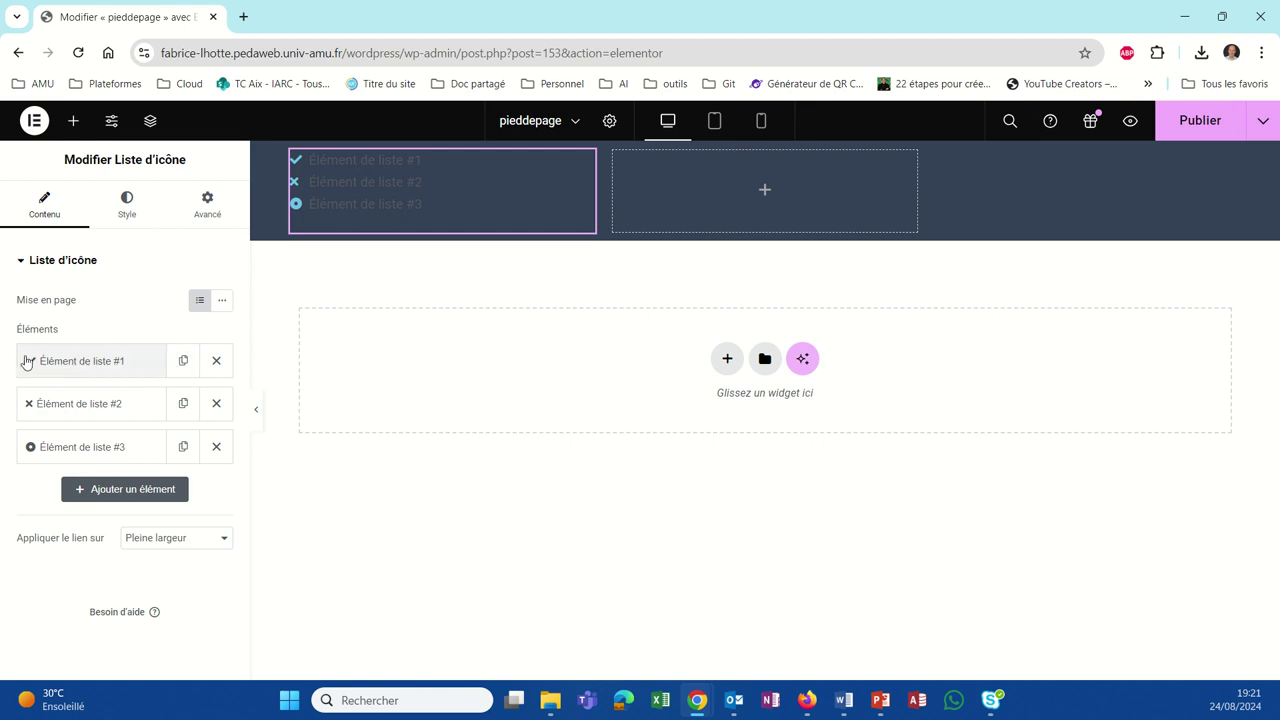
Step: Set the first list item's icon to the solid Phone icon from the icon library
click(30, 361)
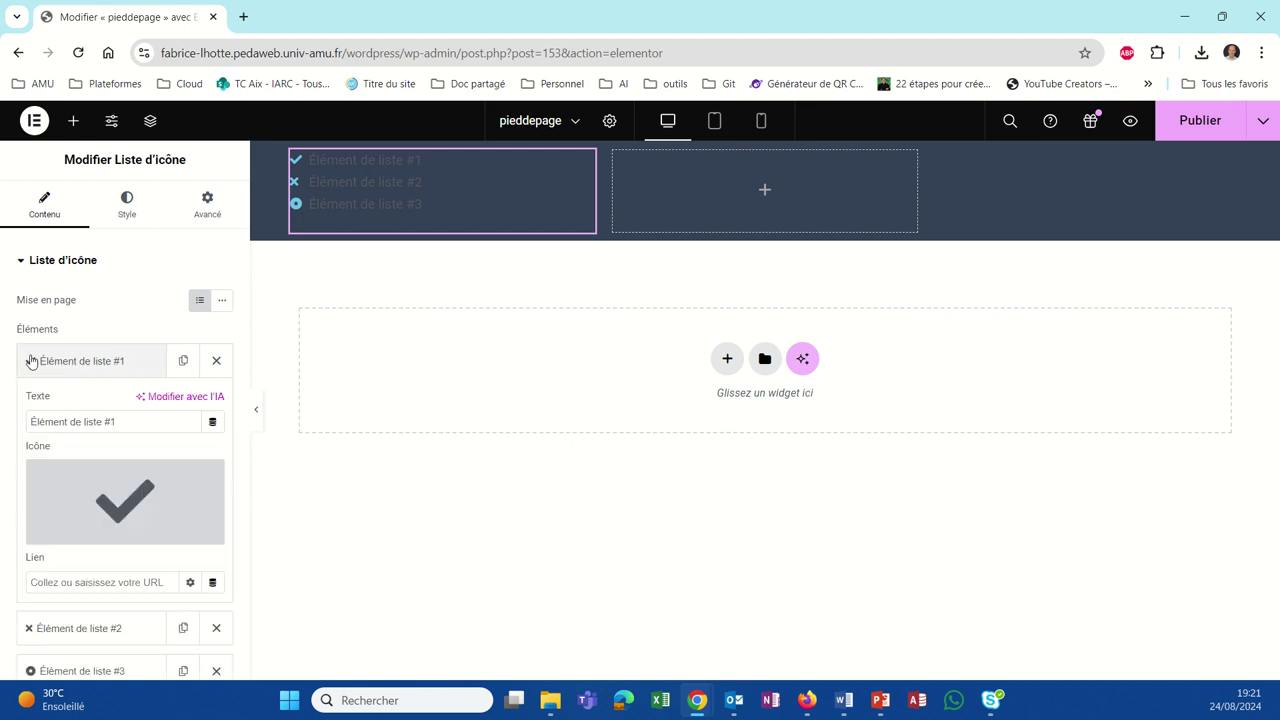
click(100, 485)
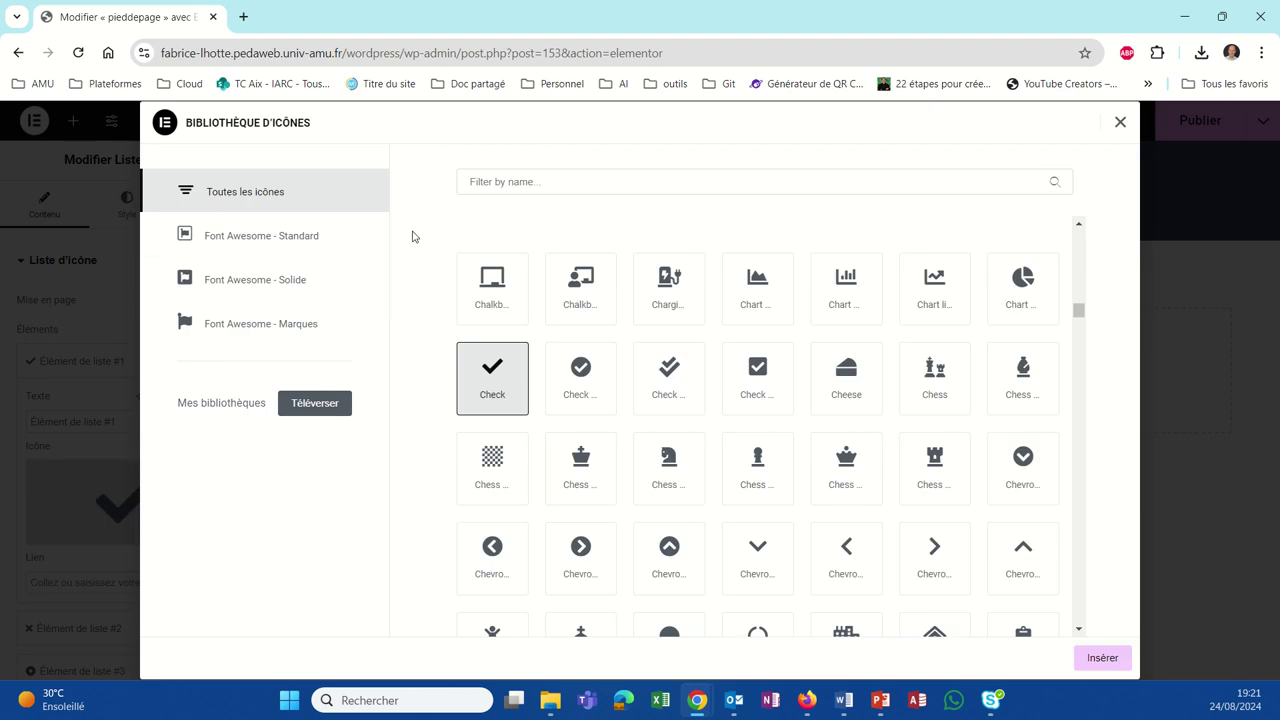
click(480, 183)
text(phone)
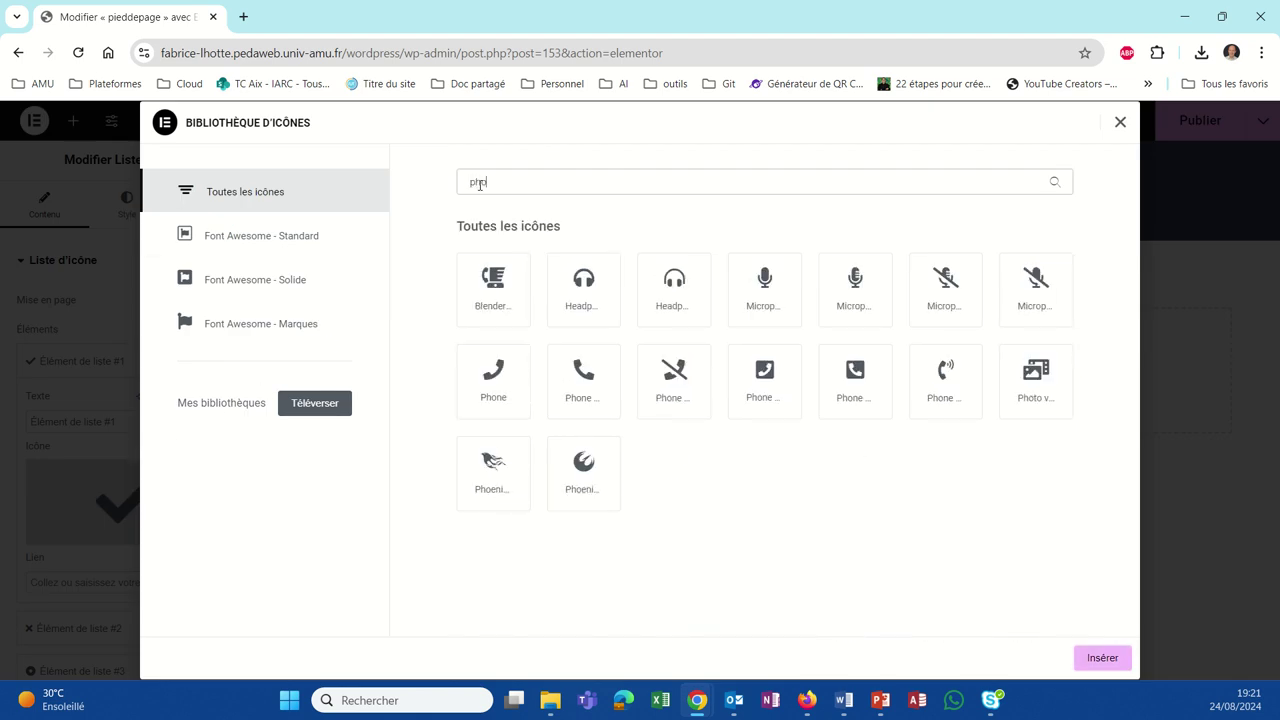
click(567, 379)
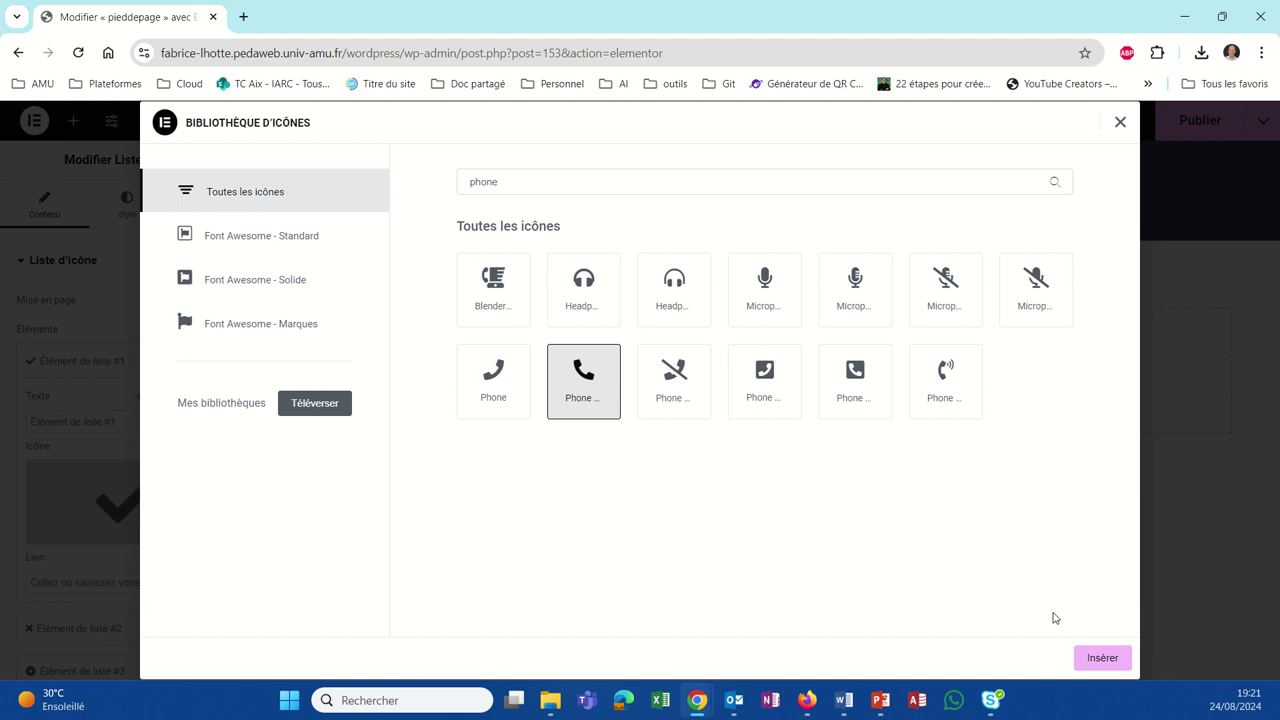
click(1098, 685)
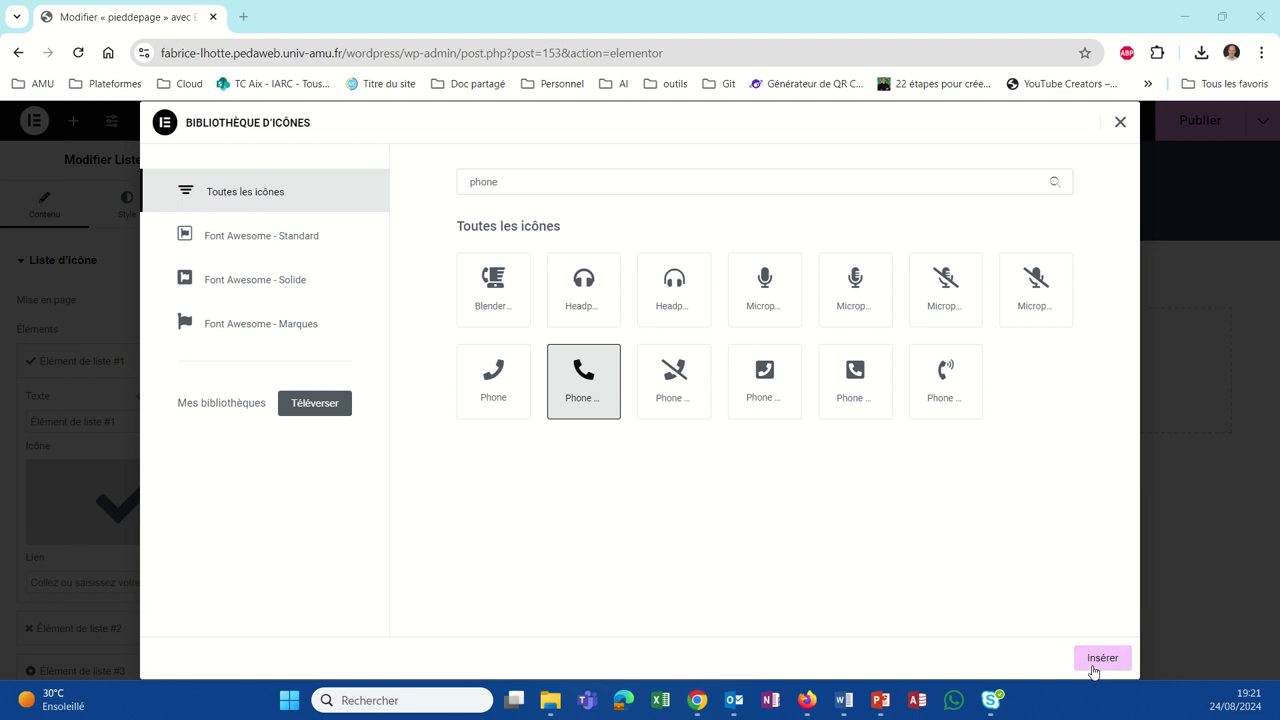
click(1099, 660)
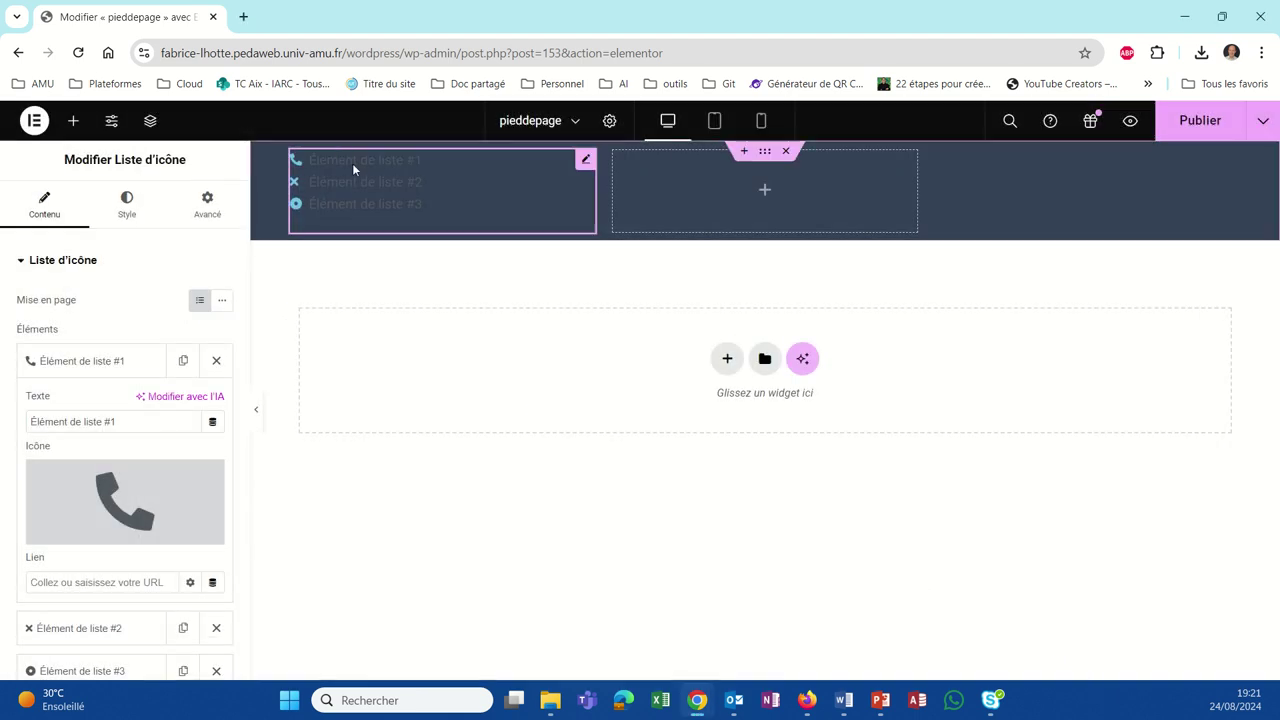
Step: Replace the first item's default text with the contact phone number
click(71, 421)
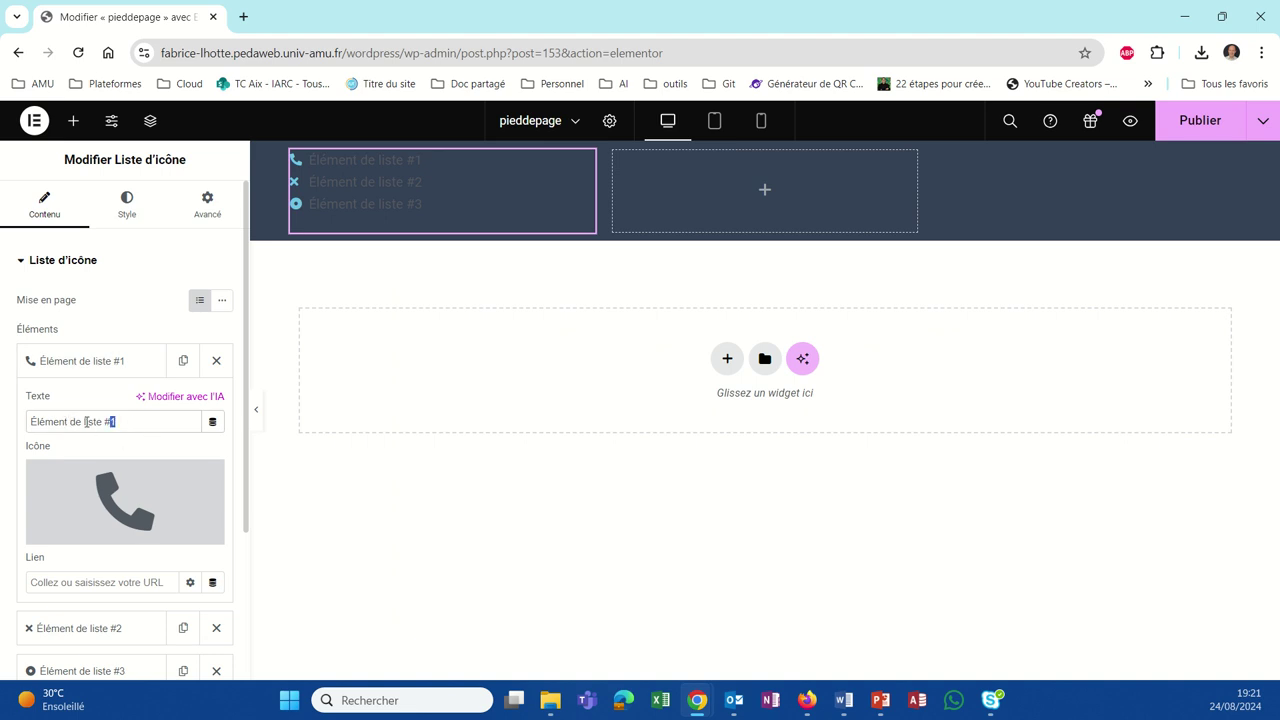
drag(86, 421, 8, 425)
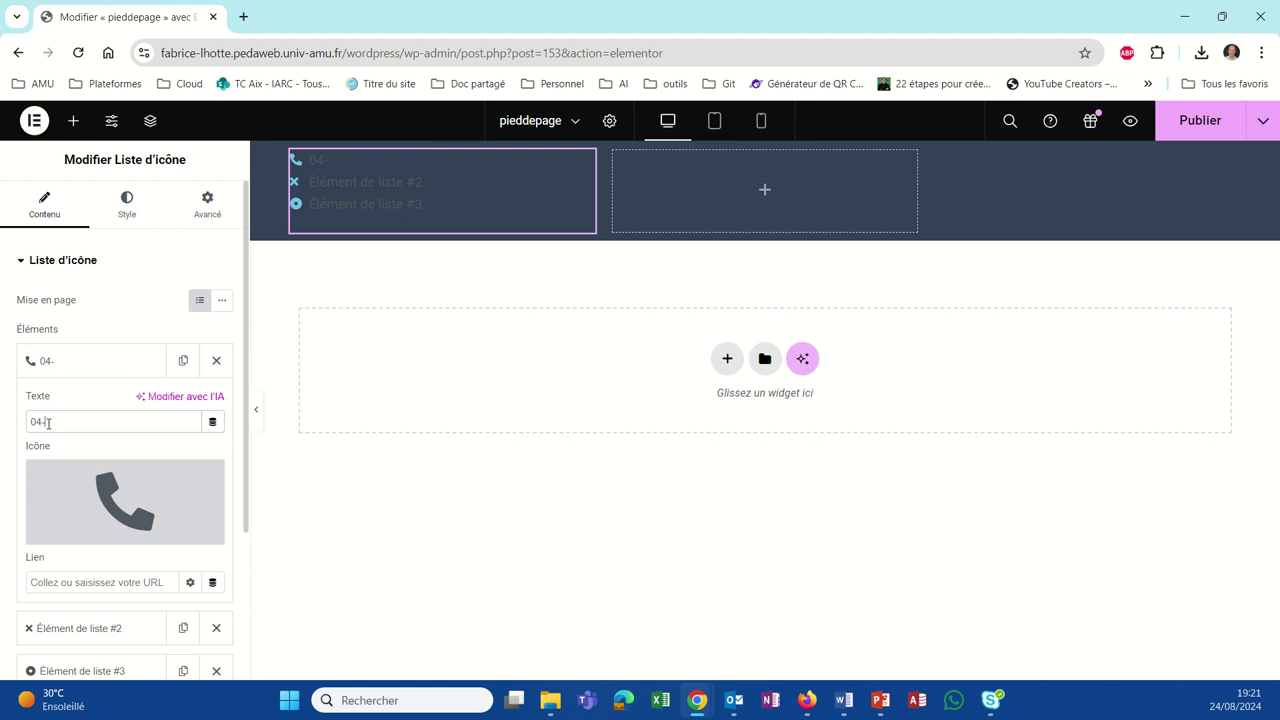
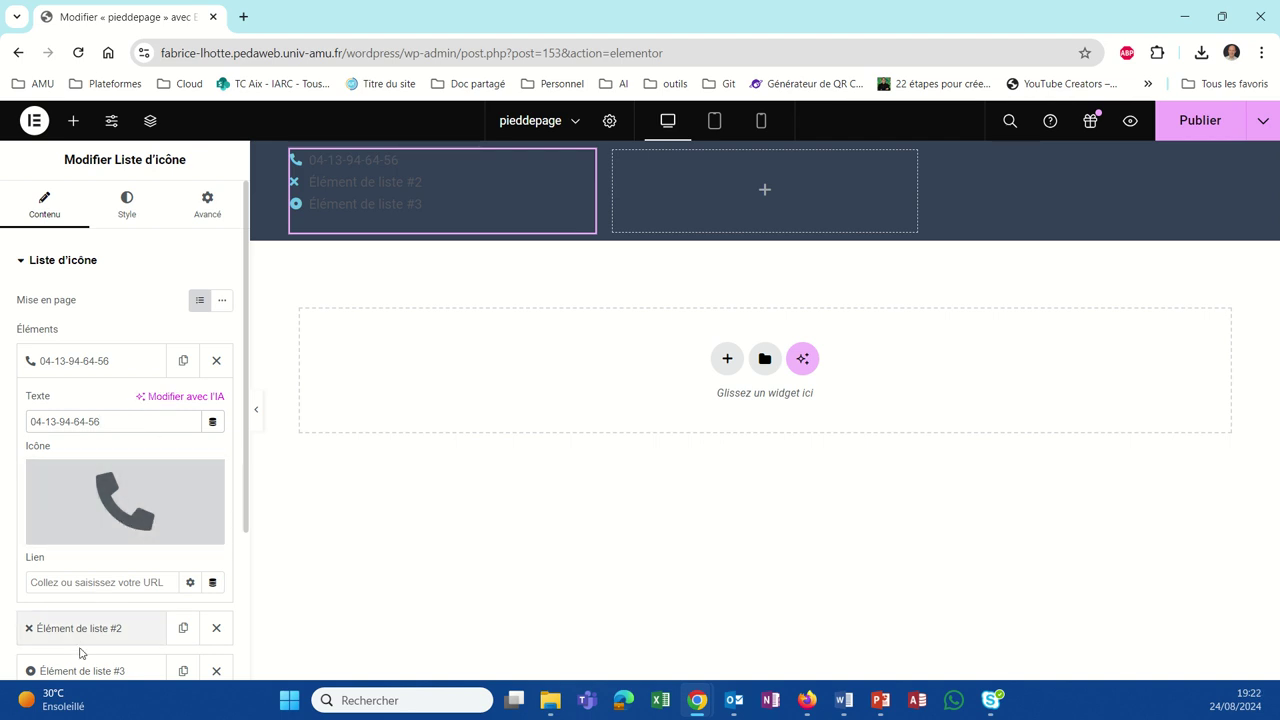
Step: Set the second list item's icon to the Mail envelope icon, found by searching 'mail'
click(104, 630)
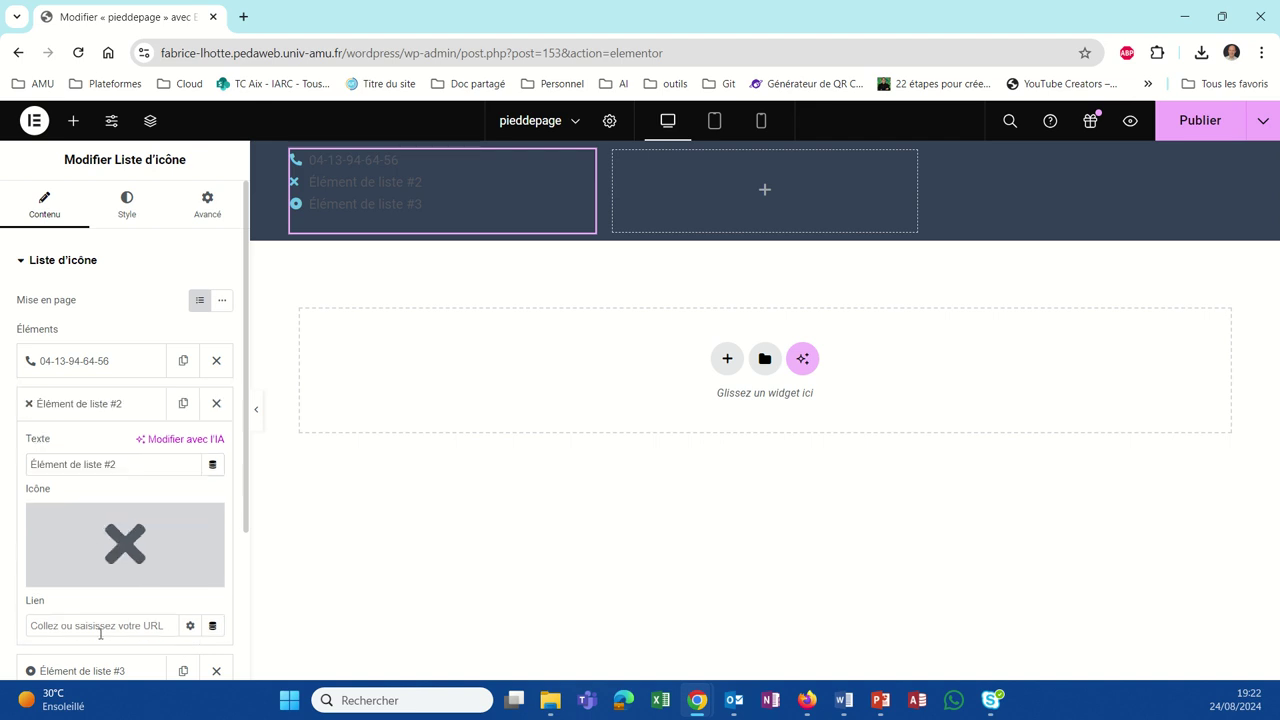
click(88, 540)
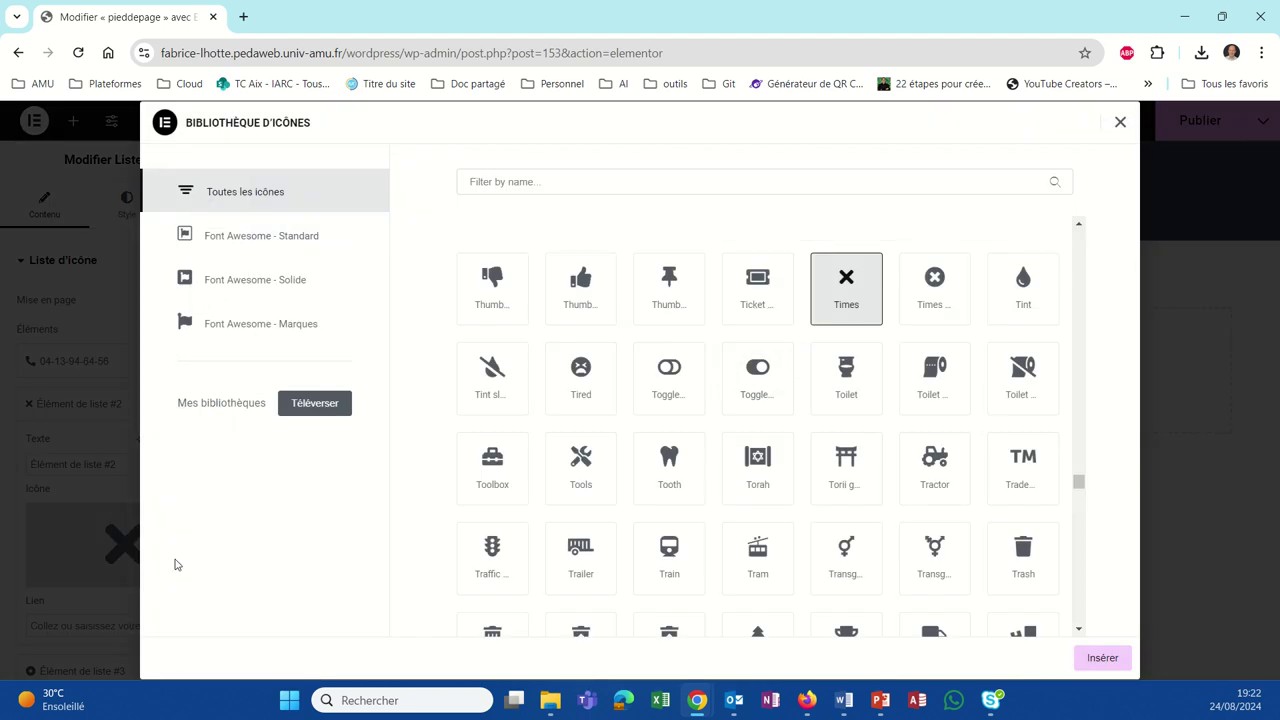
click(520, 182)
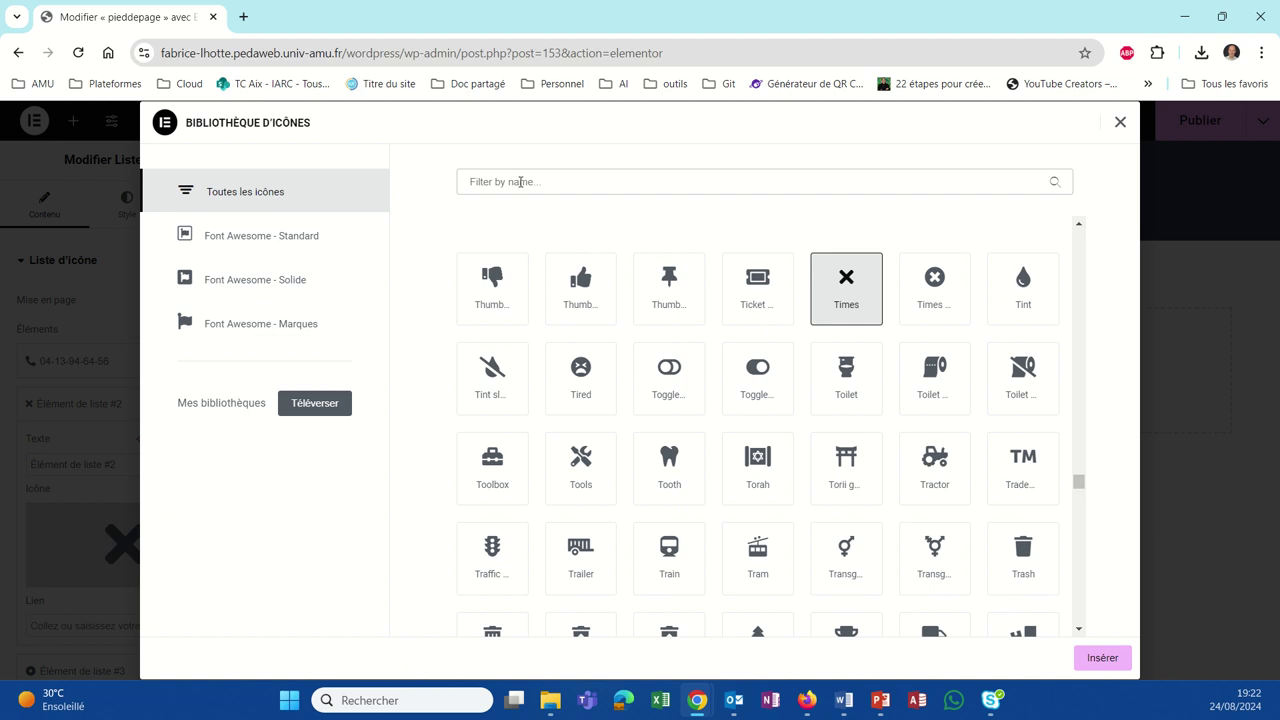
text(mail)
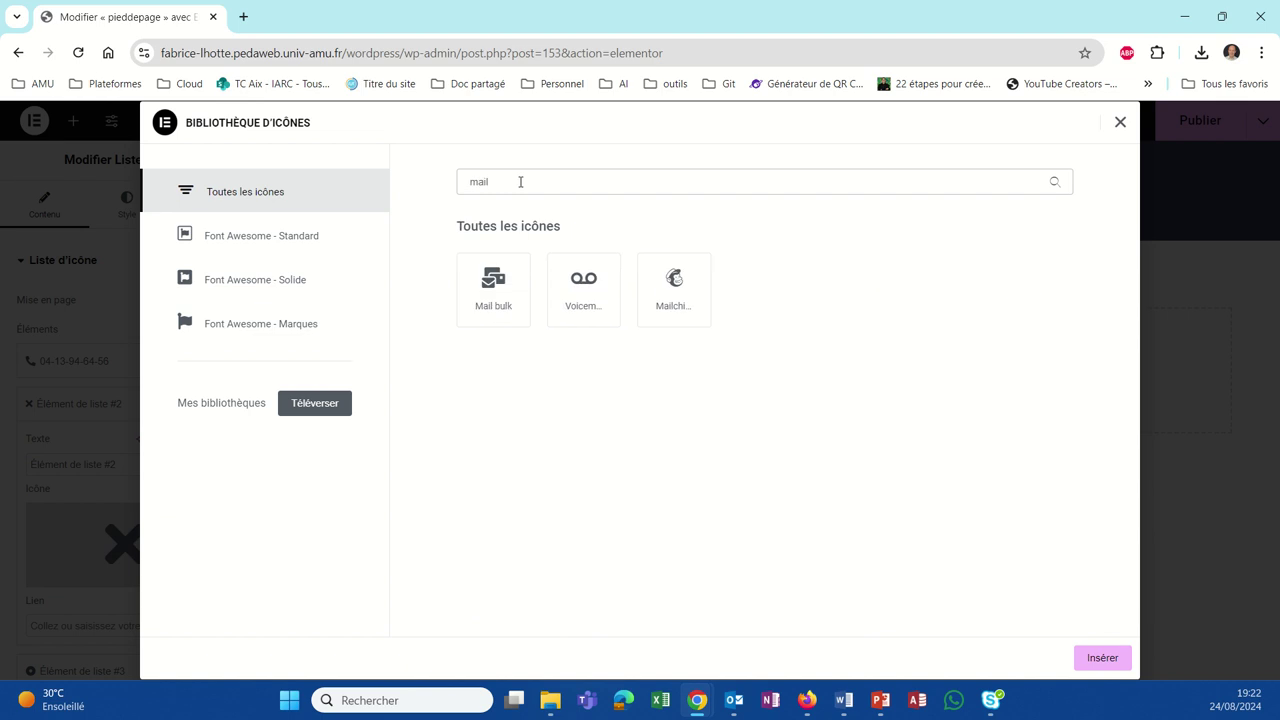
click(493, 296)
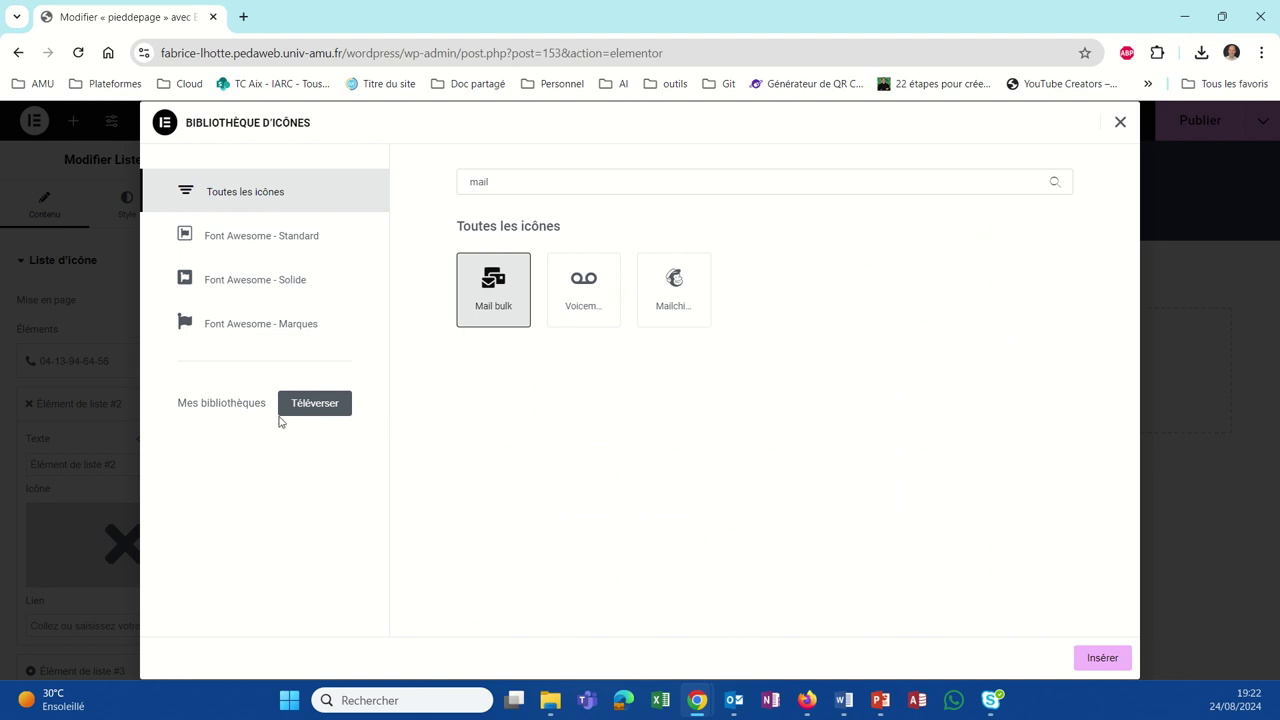
click(1091, 664)
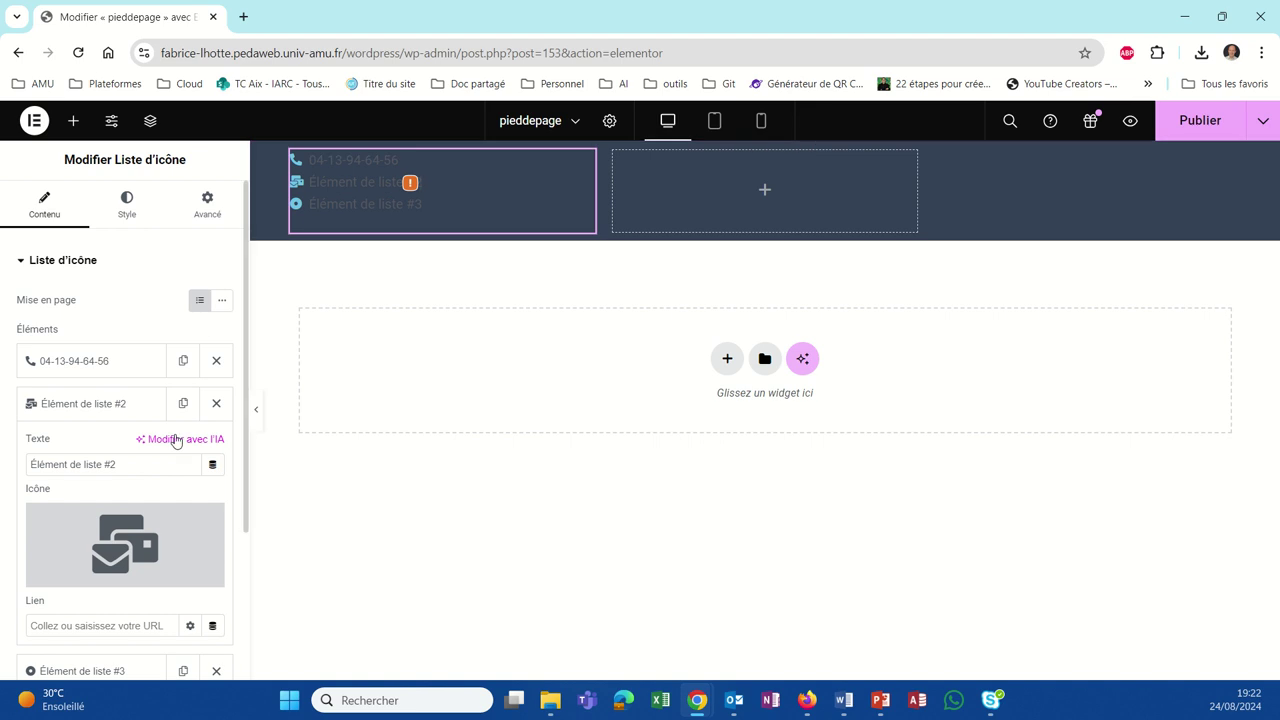
Step: Replace the second item's text with the contact e-mail address and select it for reuse
triple_click(55, 466)
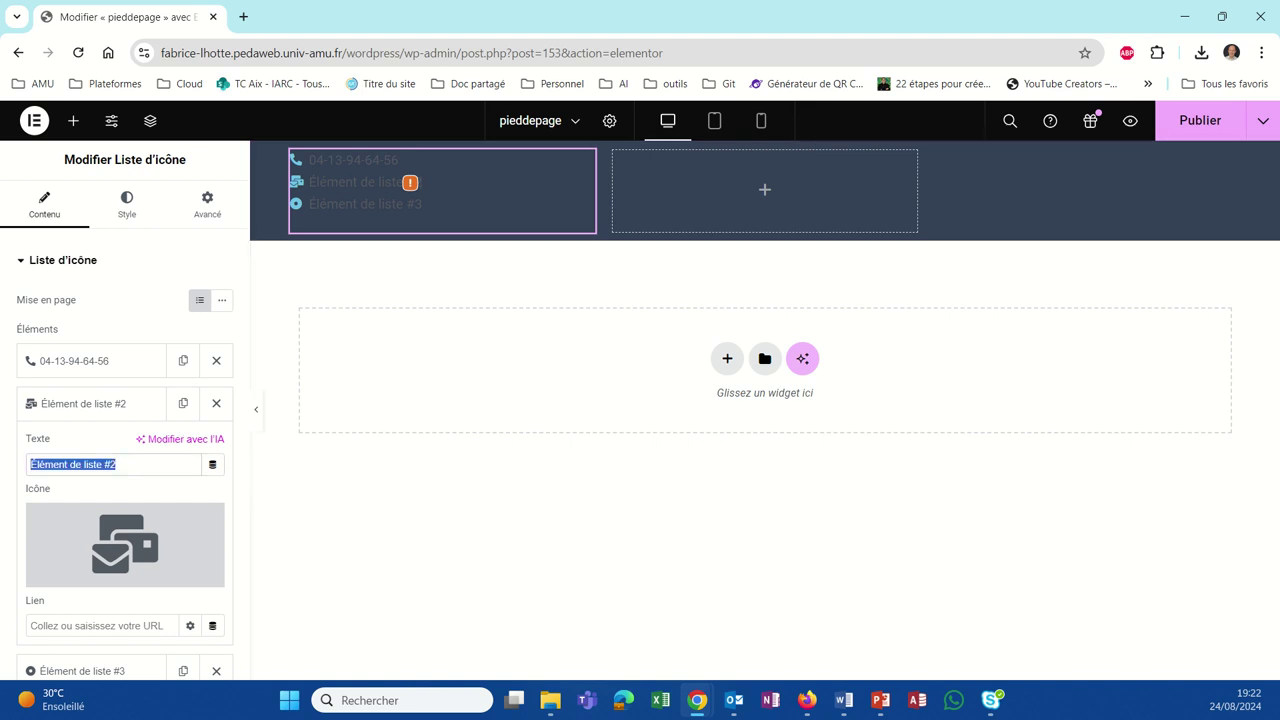
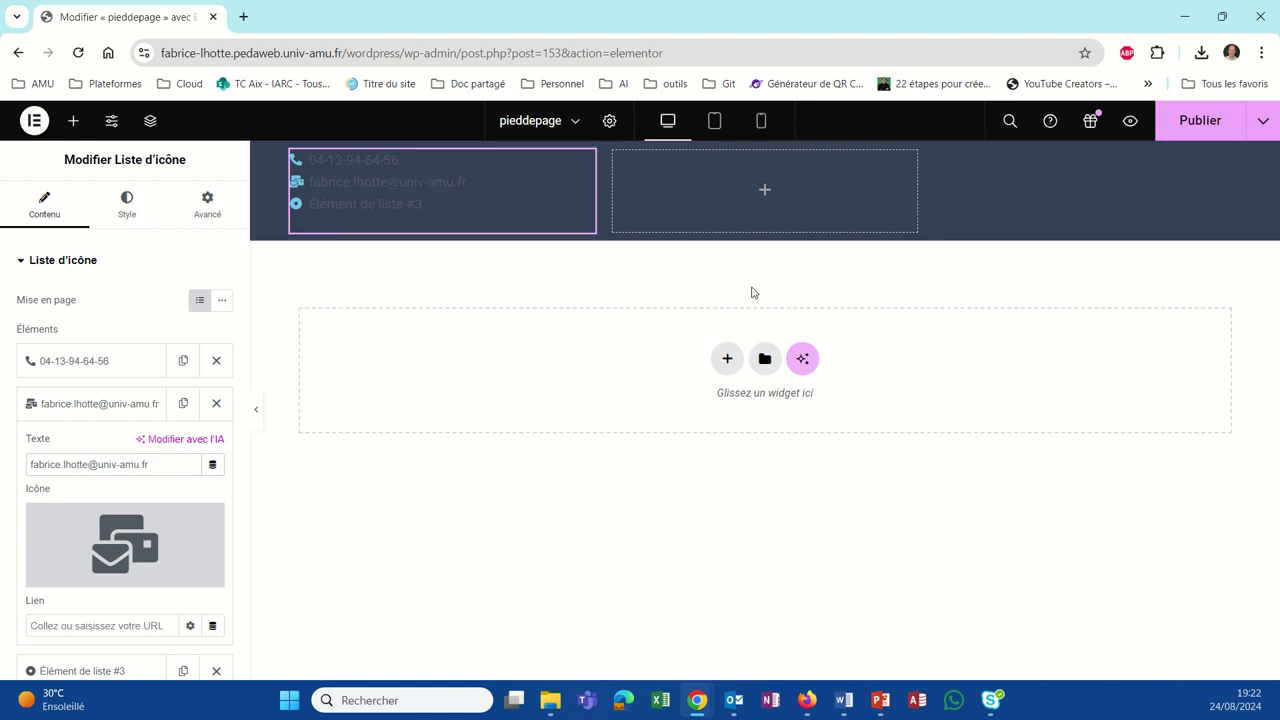
mouse_move(195, 510)
scroll(58, 428, down, 1)
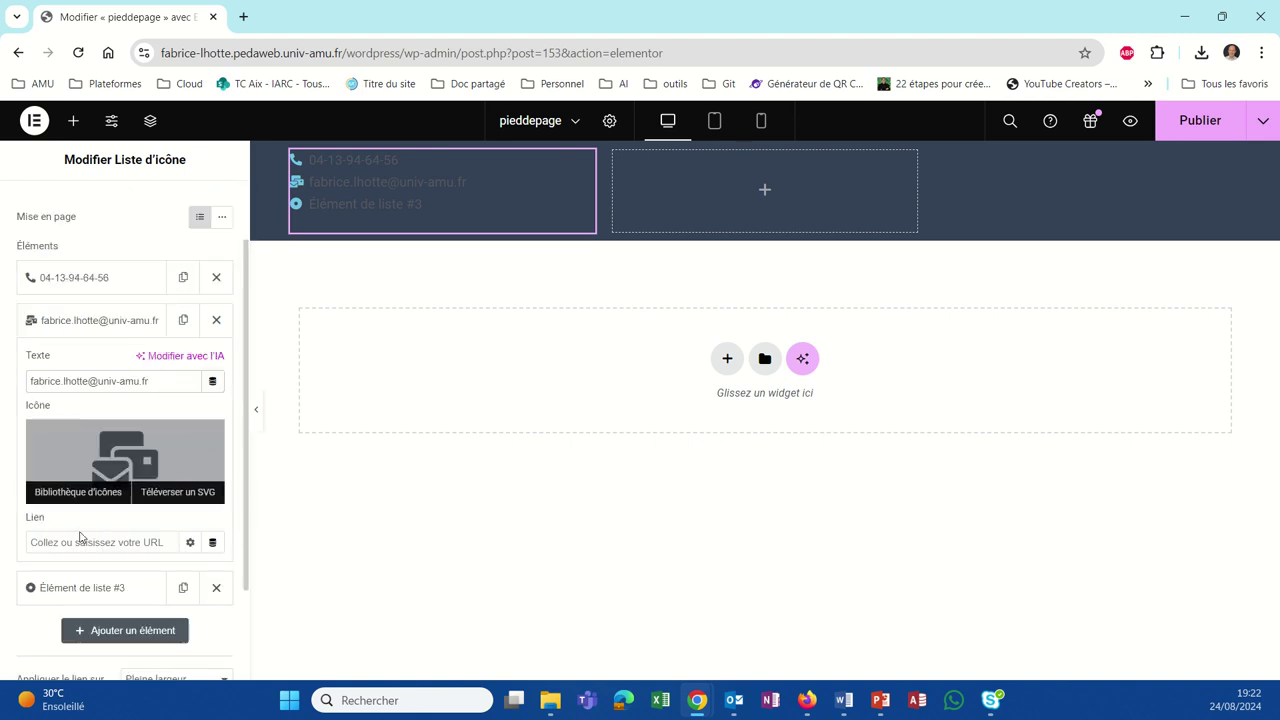
triple_click(164, 386)
key(ctrl+c)
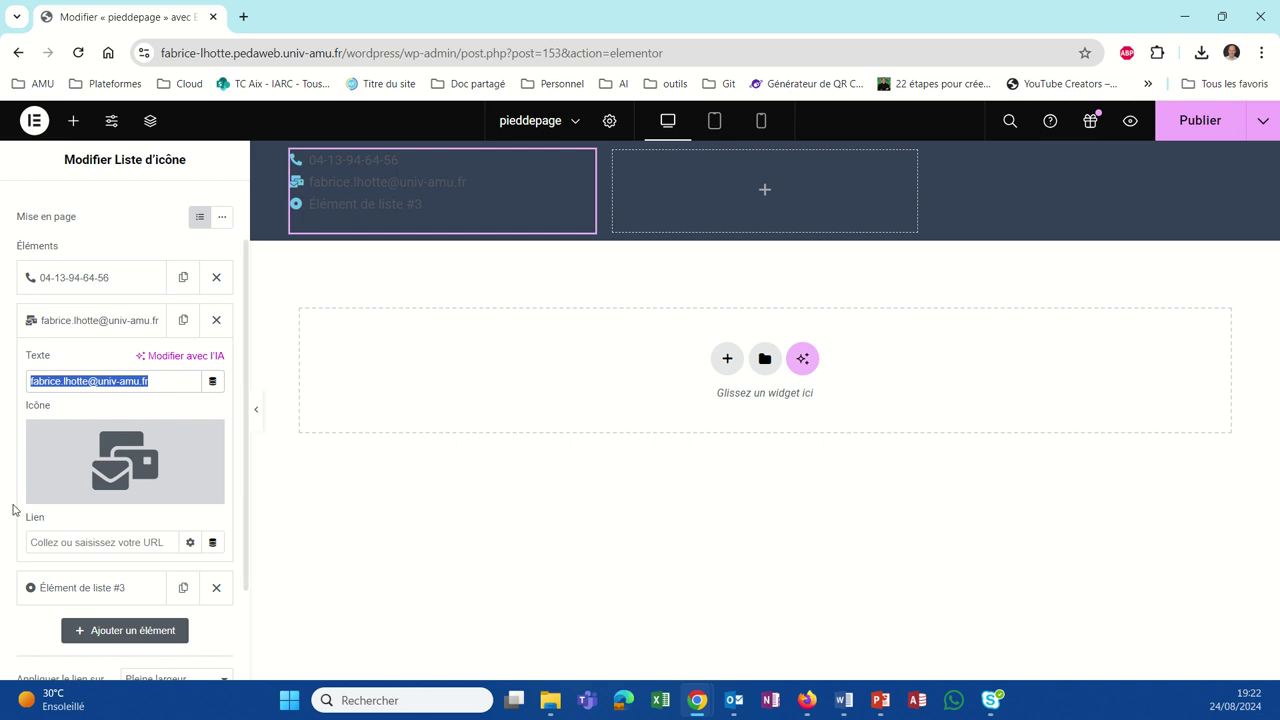
Step: Link the e-mail item to 'mailto:' followed by the pasted e-mail address
click(69, 544)
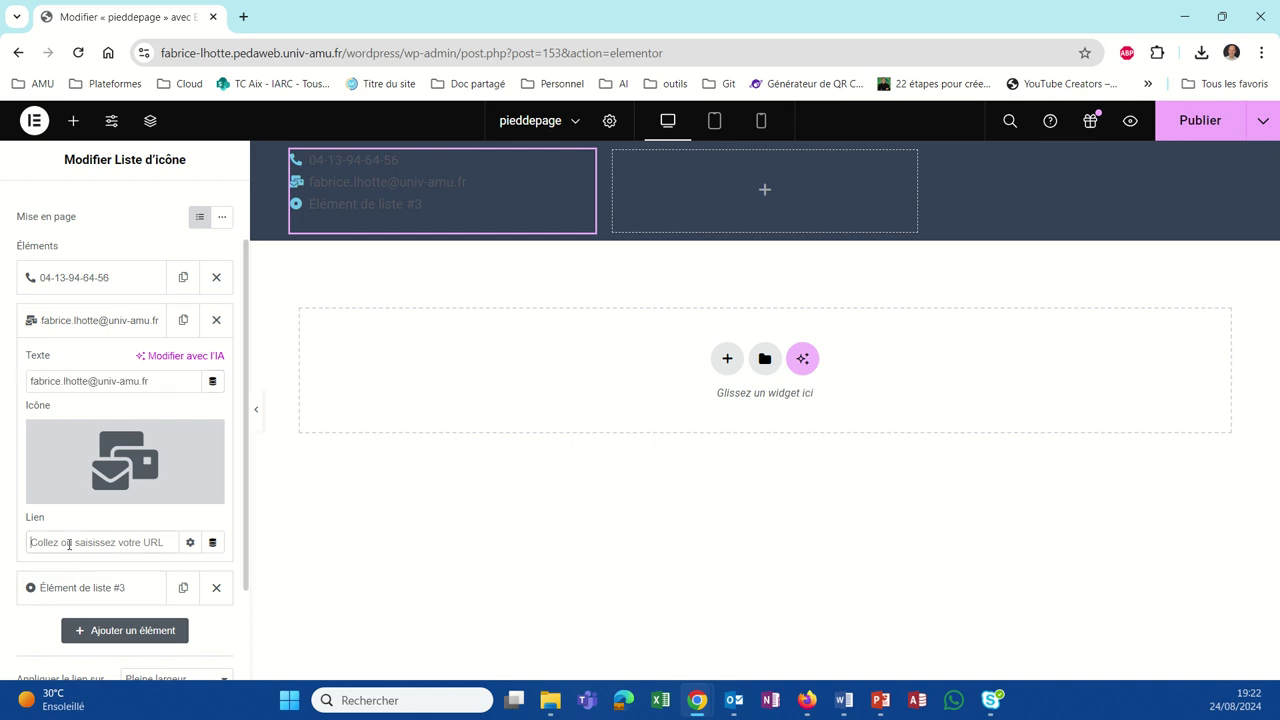
text(mailto:)
key(ctrl+v)
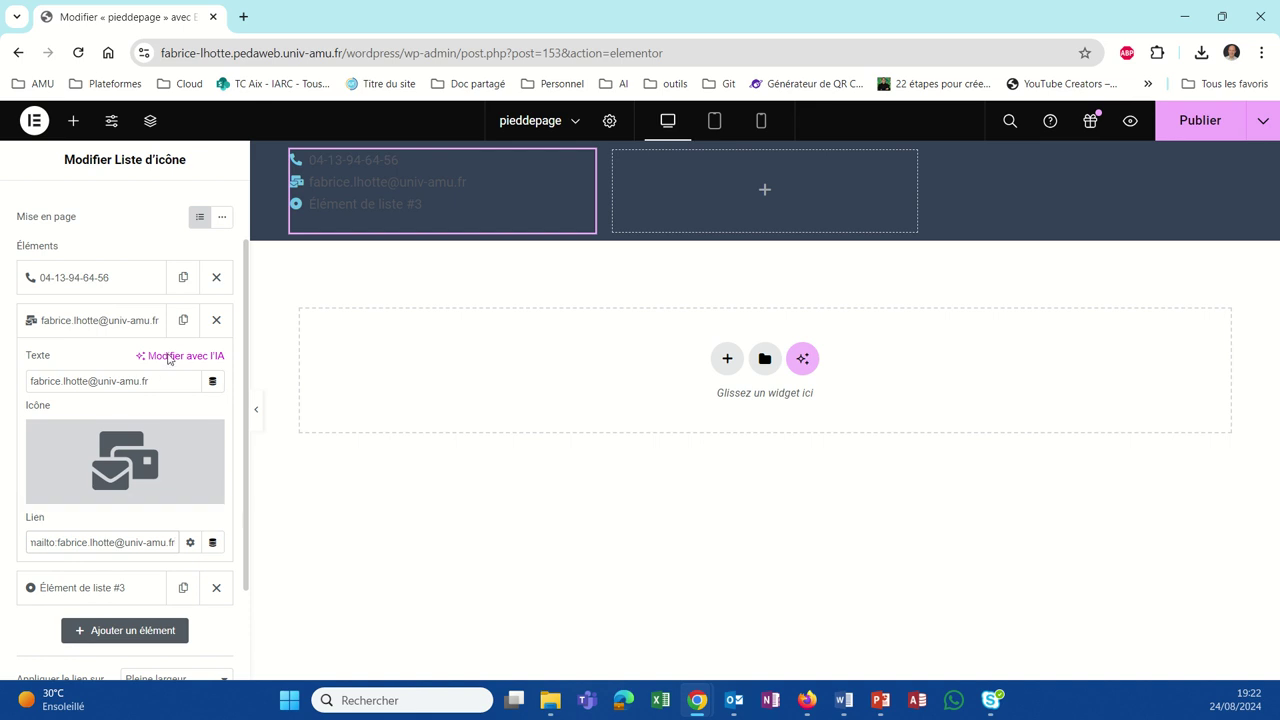
Step: Give the phone item a 'tel:' link to the contact phone number
click(134, 278)
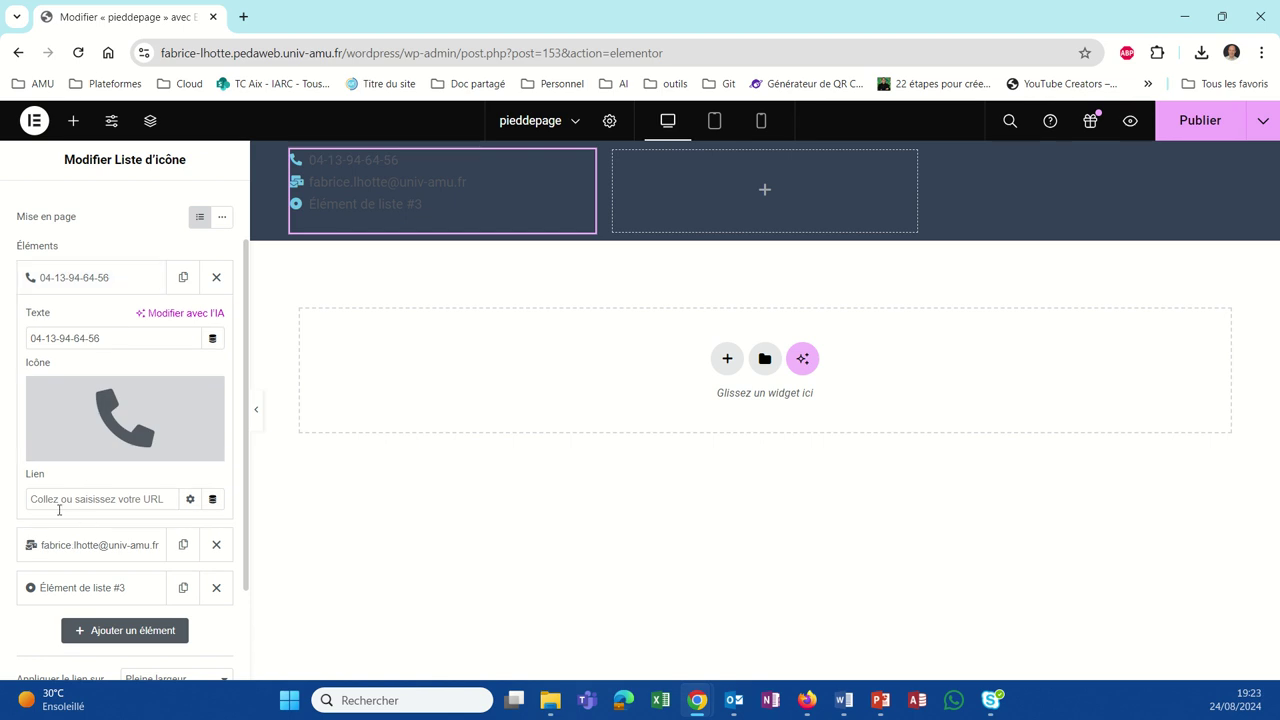
text(tel)
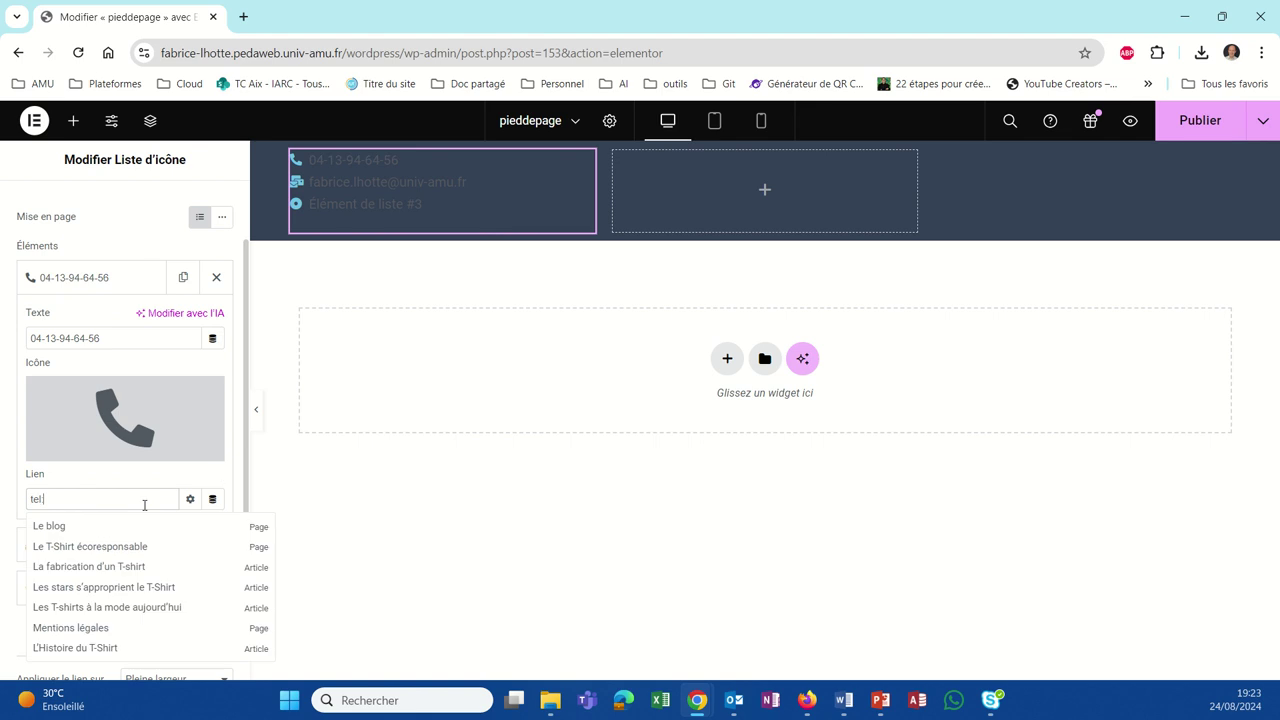
text(:)
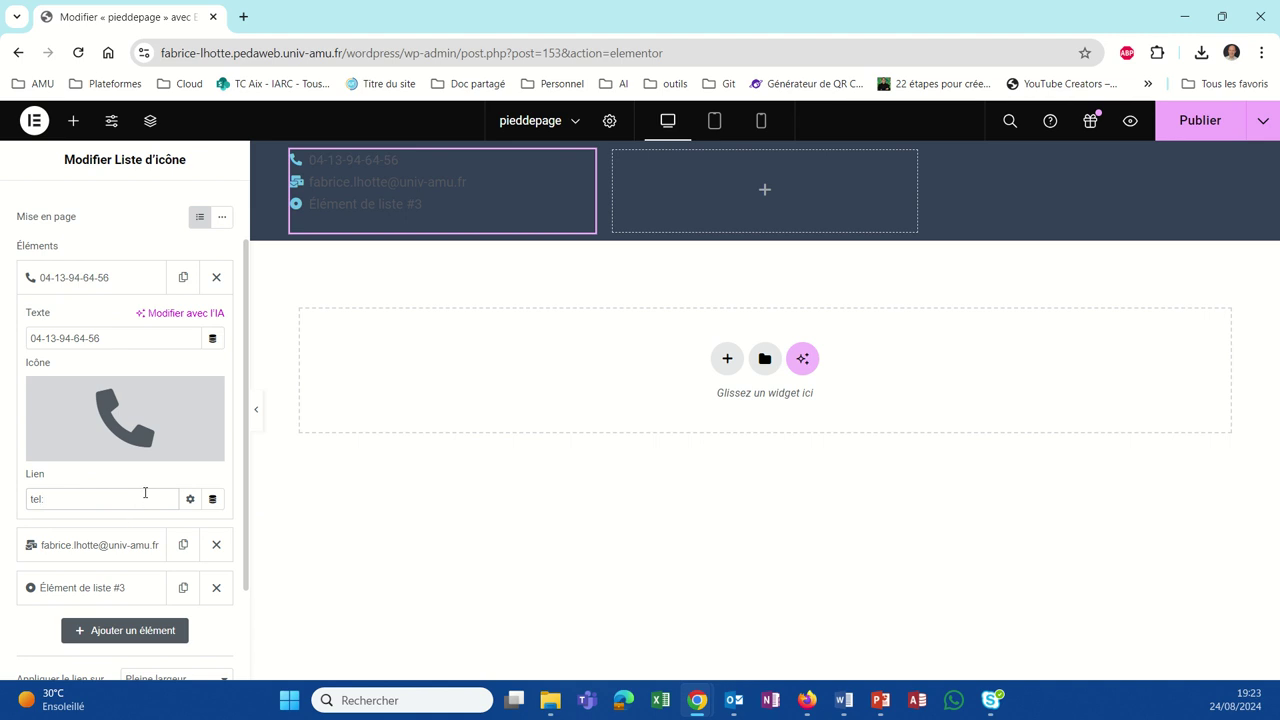
scroll(124, 501, down, 2)
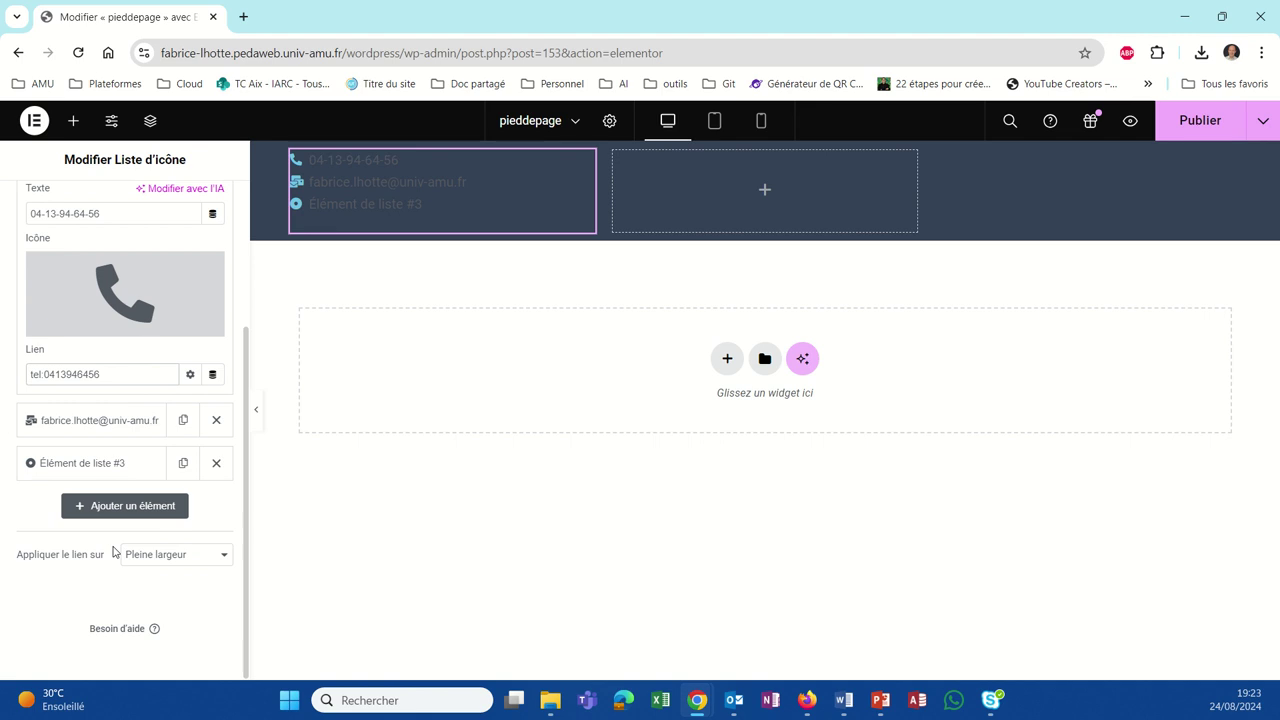
scroll(113, 551, up, 2)
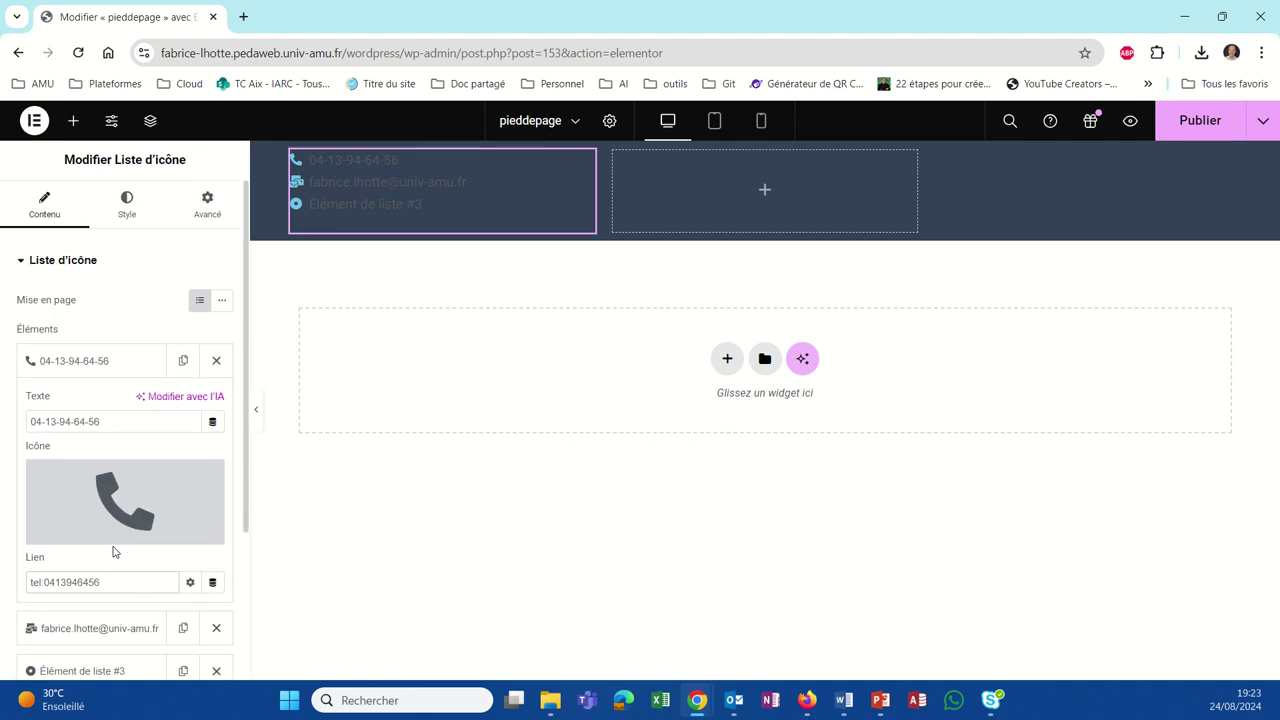
Step: Set the third list item's icon to Calendar-times, found by searching 'time'
scroll(113, 551, down, 1)
scroll(110, 546, down, 1)
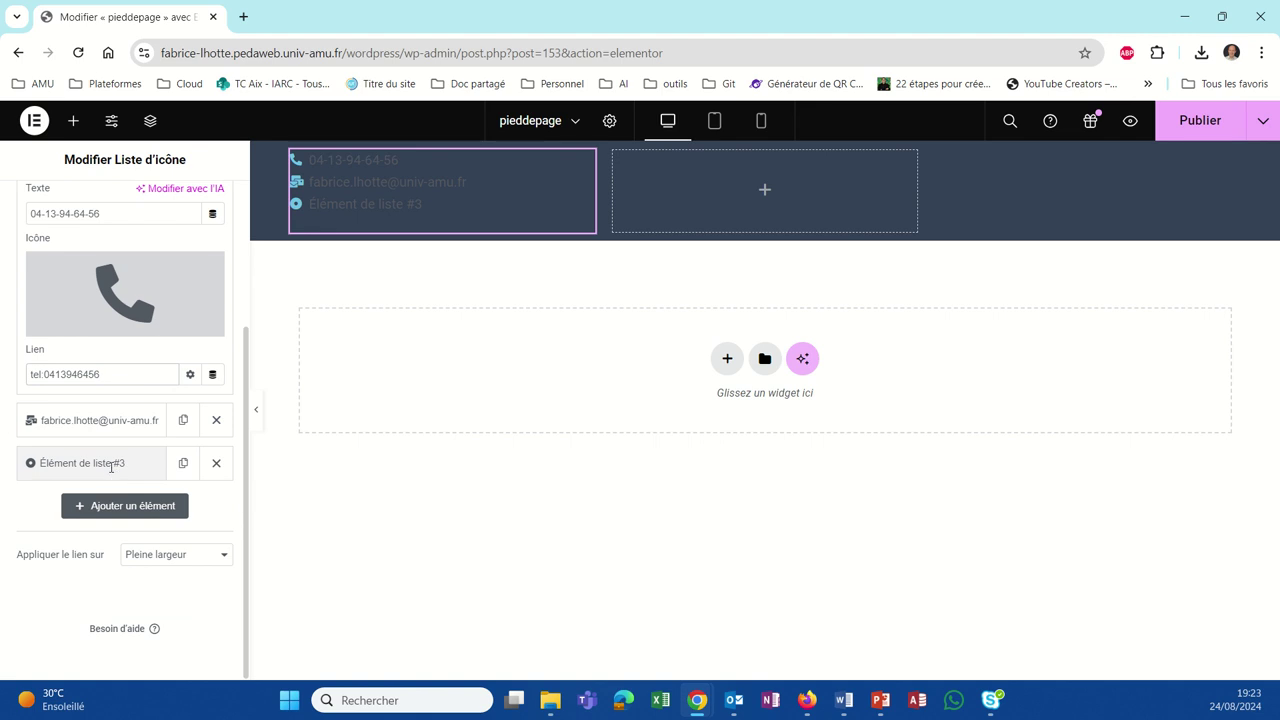
click(111, 464)
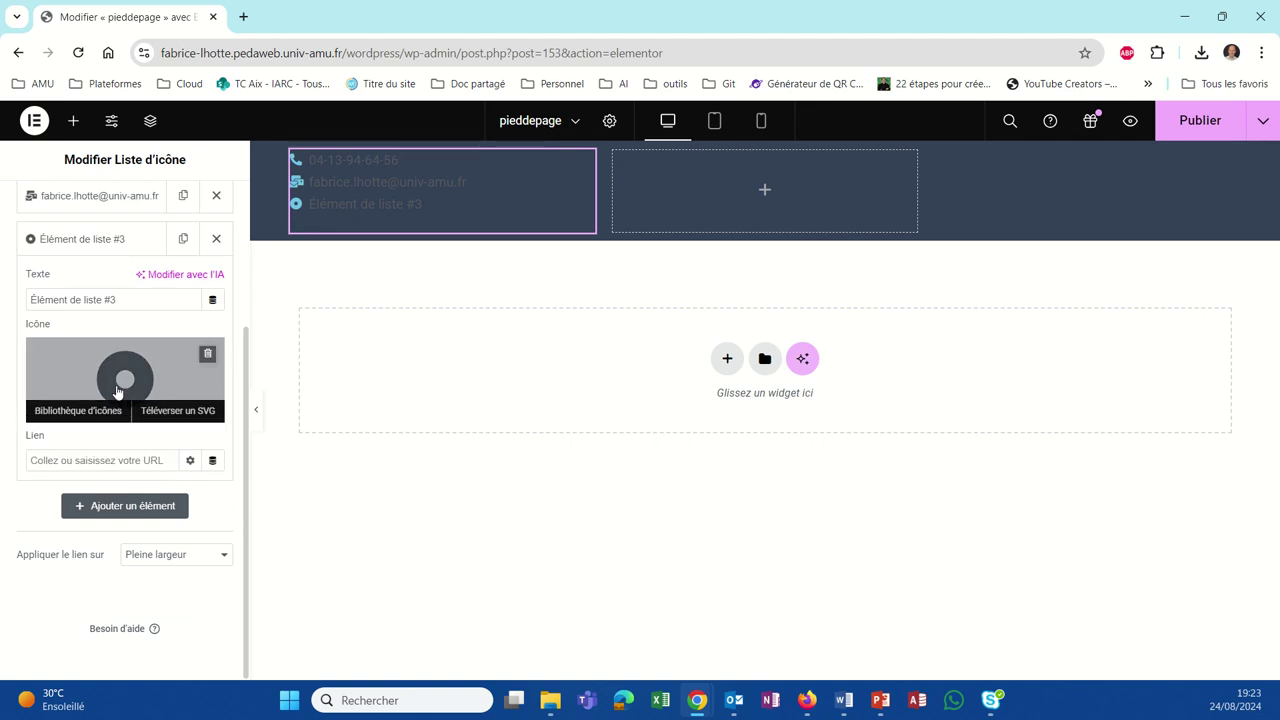
click(117, 390)
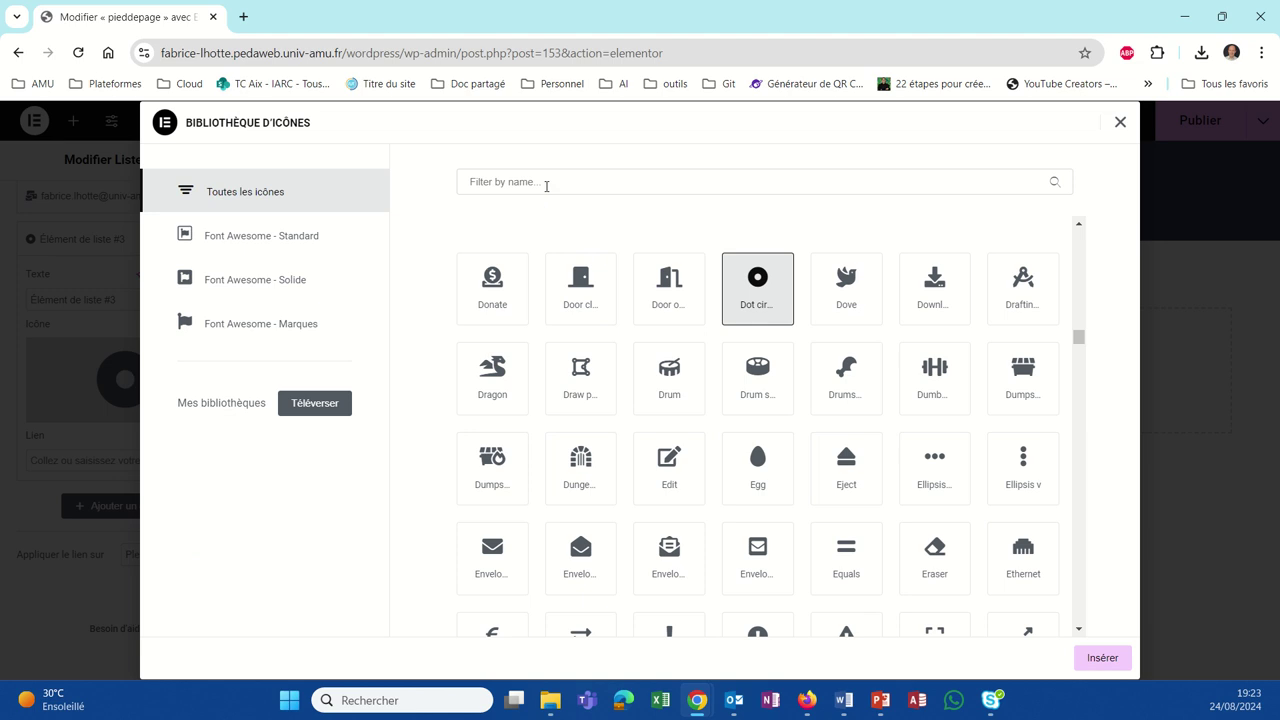
click(546, 183)
text(time)
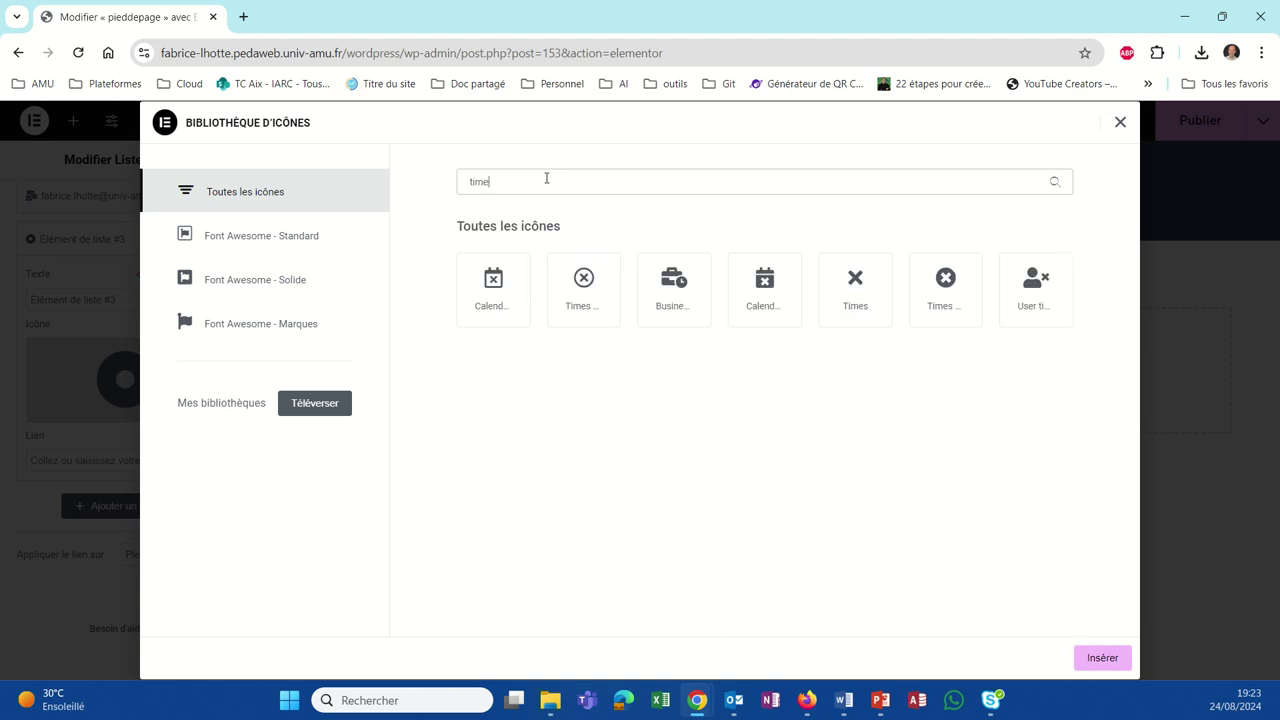
click(586, 314)
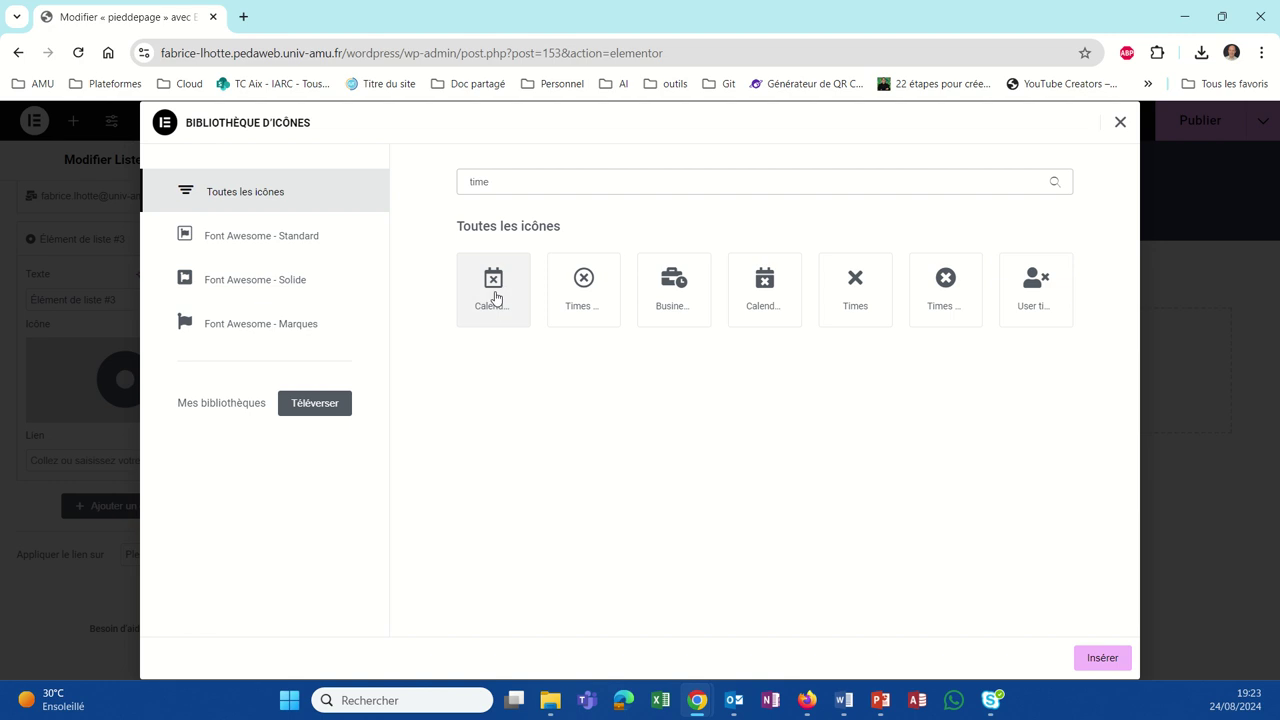
click(496, 297)
click(1098, 662)
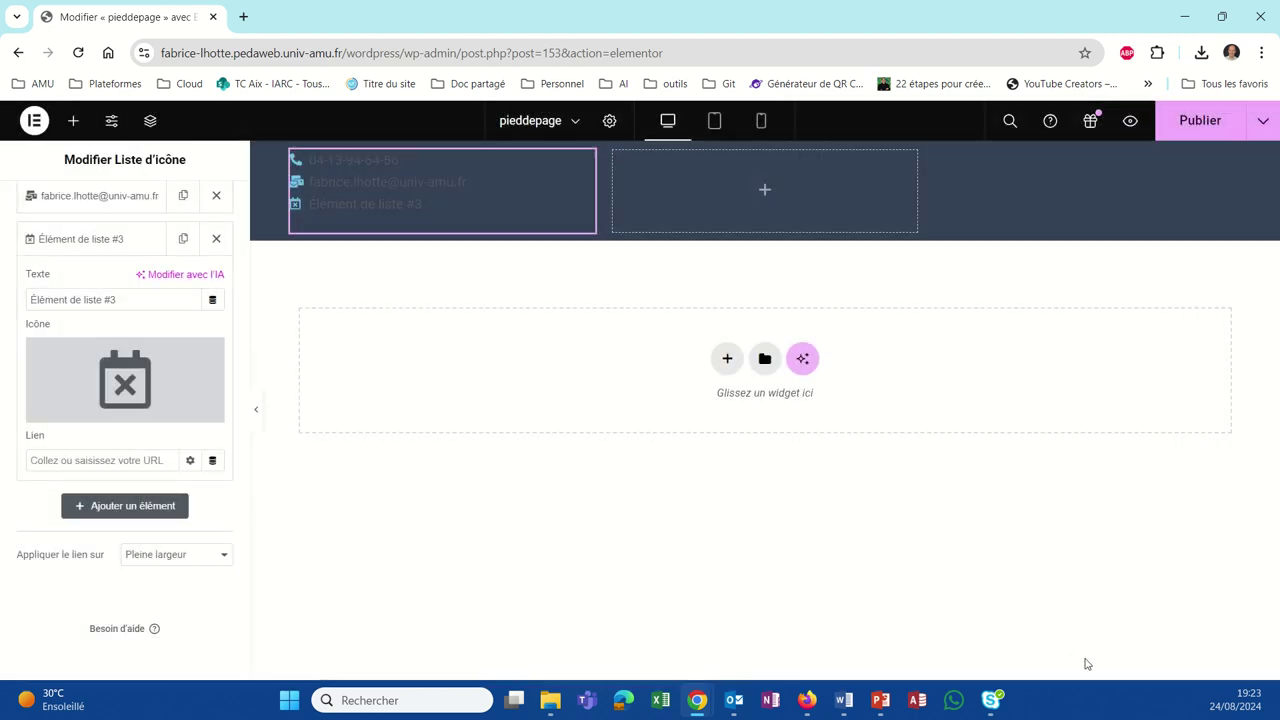
click(310, 203)
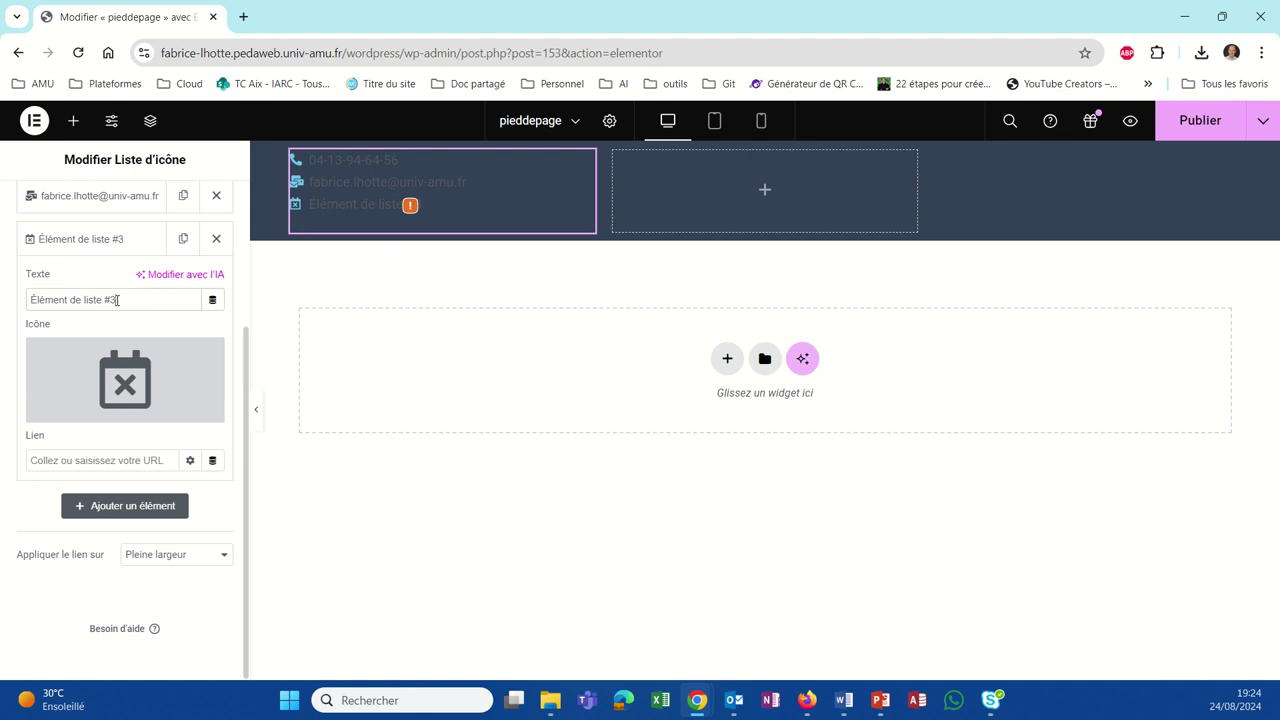
Step: Change the third item's text to 'Lundi-Samedi 08h00-18h00'
click(117, 300)
triple_click(131, 297)
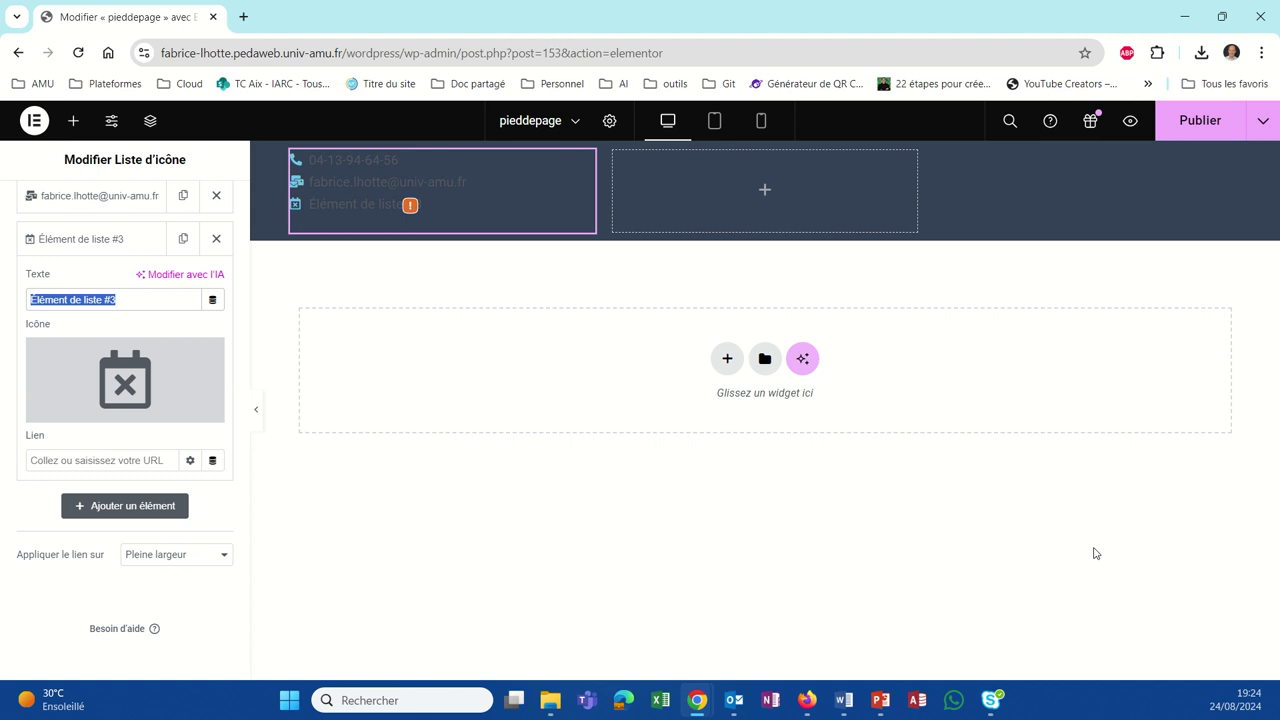
text(Lundi-Samedi 08h00-18h00)
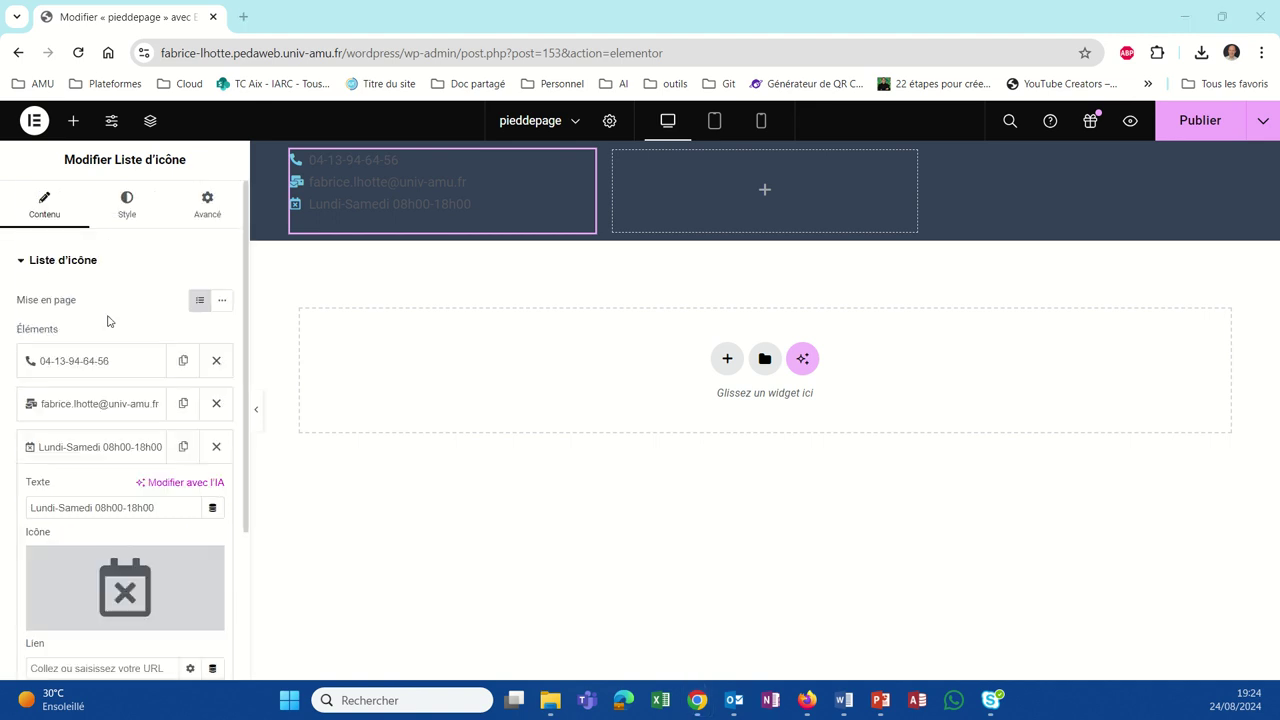
Step: Make the icon list text white using global Theme Couleur 6 (#FFFFFF)
click(128, 207)
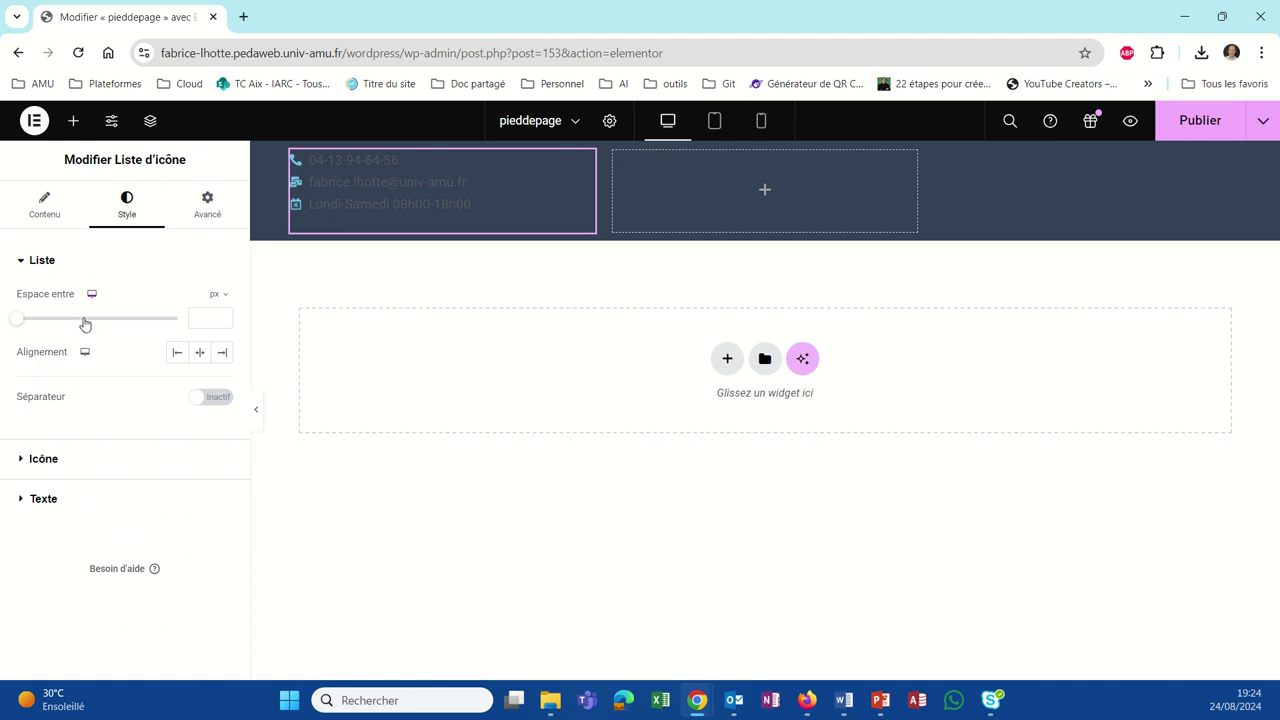
click(18, 504)
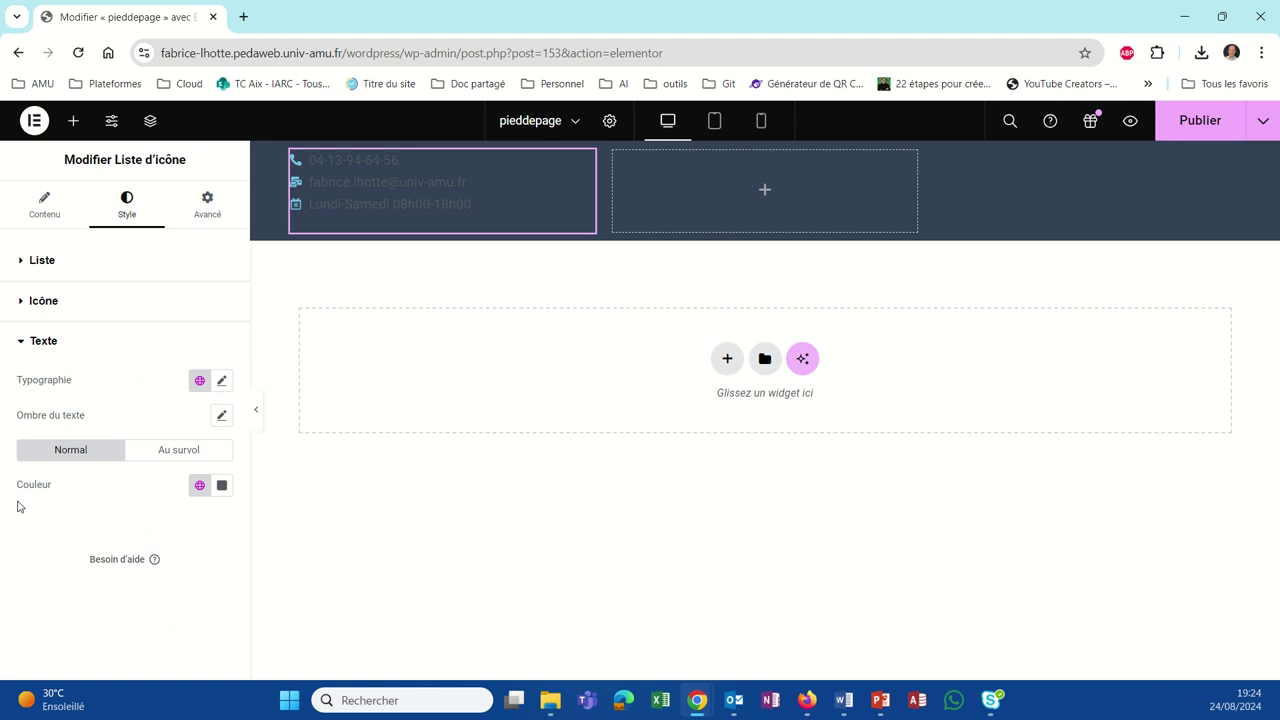
click(199, 486)
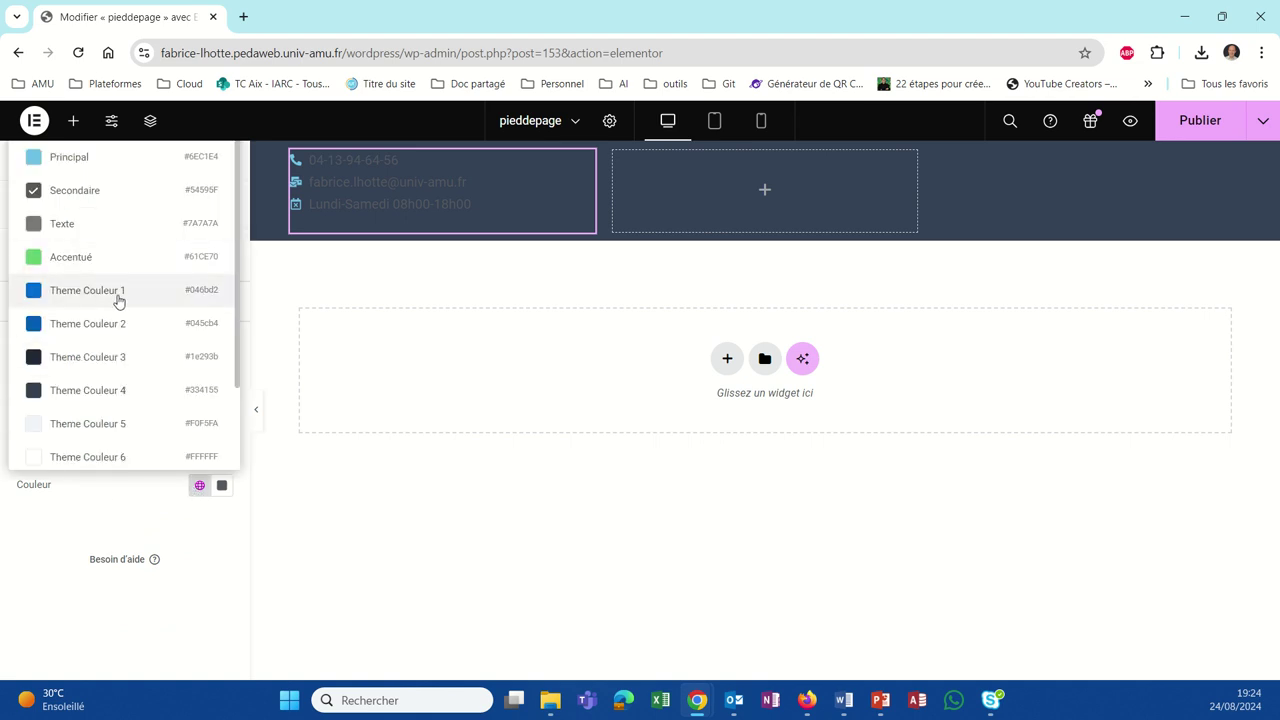
scroll(114, 297, down, 2)
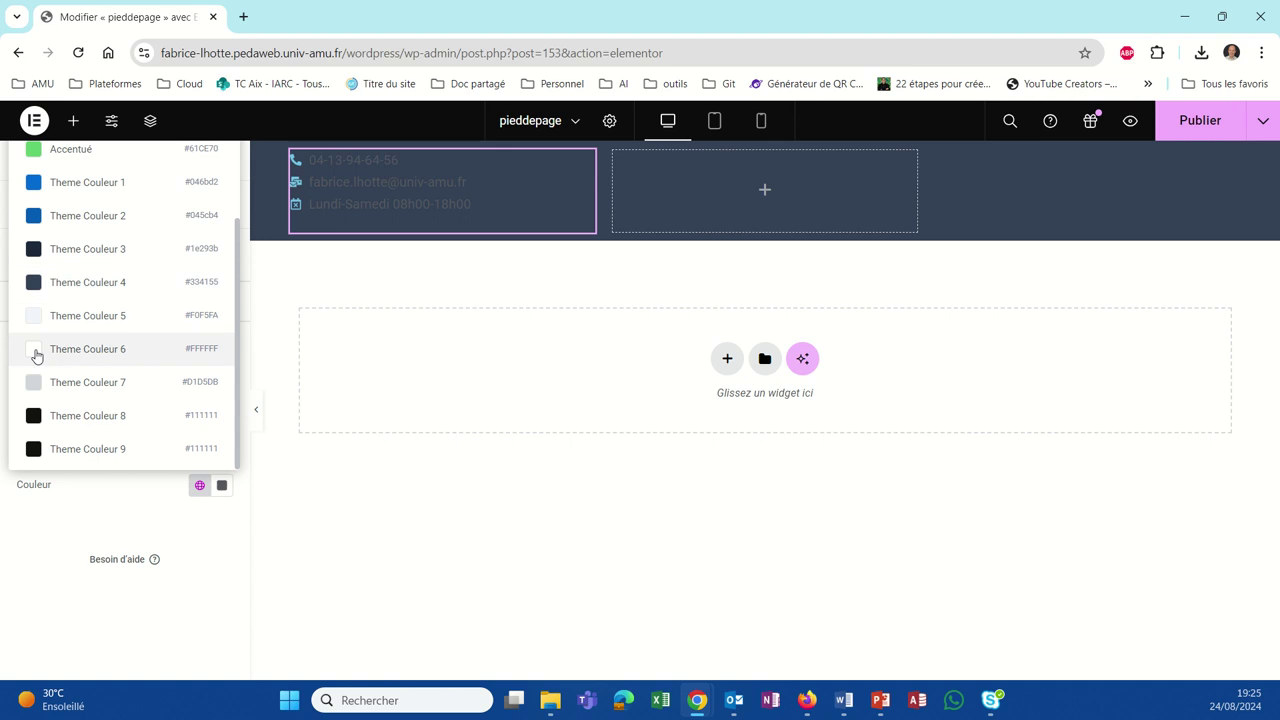
click(37, 350)
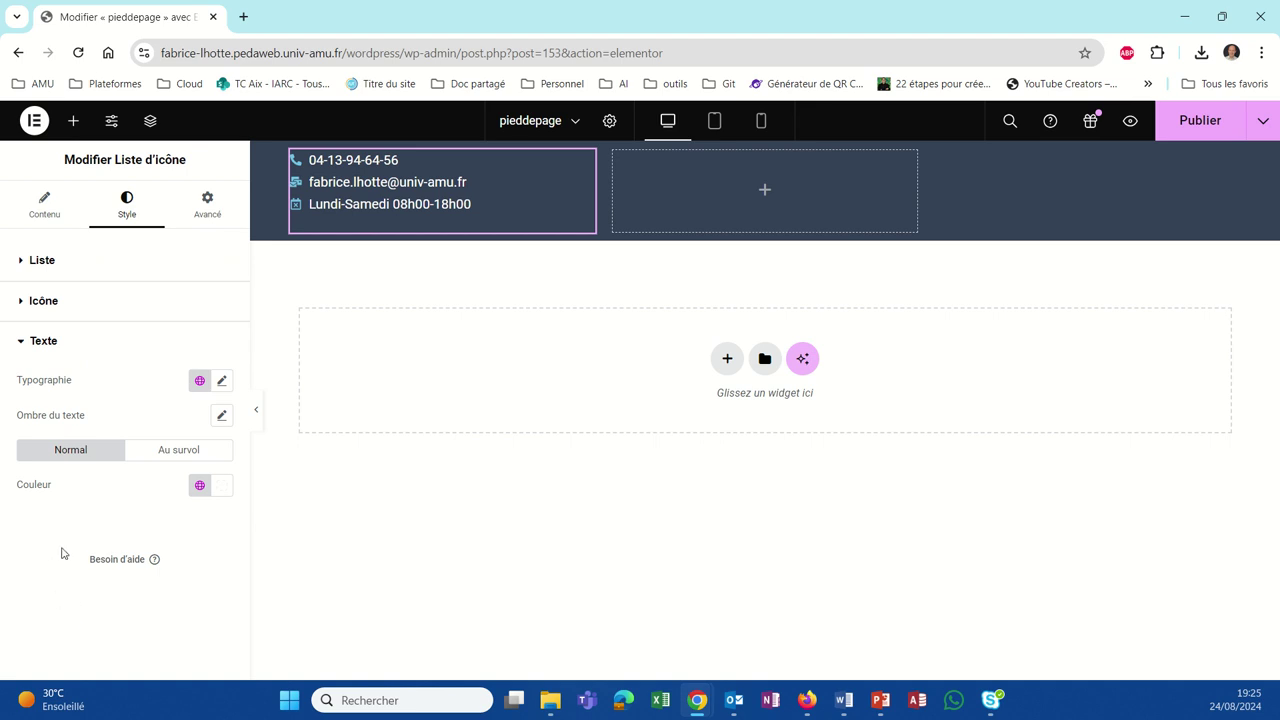
Step: Open the global colour list for the icons and go to the site's global colour settings
click(23, 305)
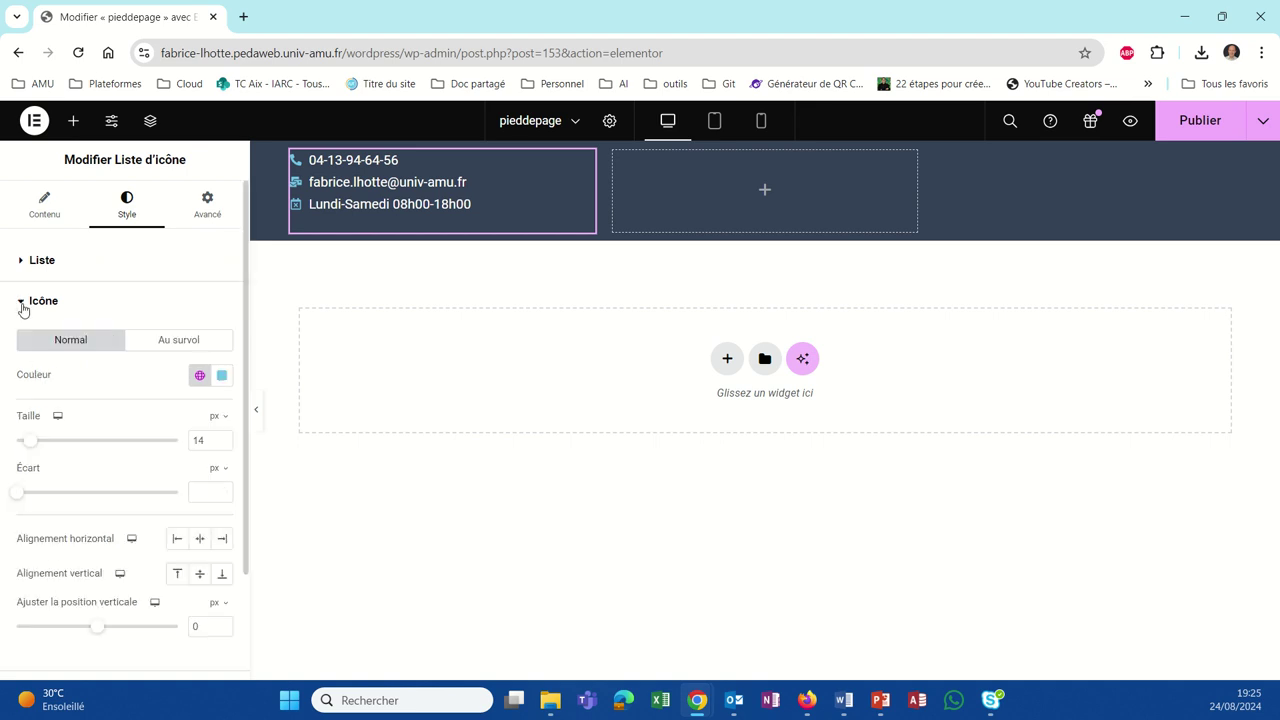
click(200, 378)
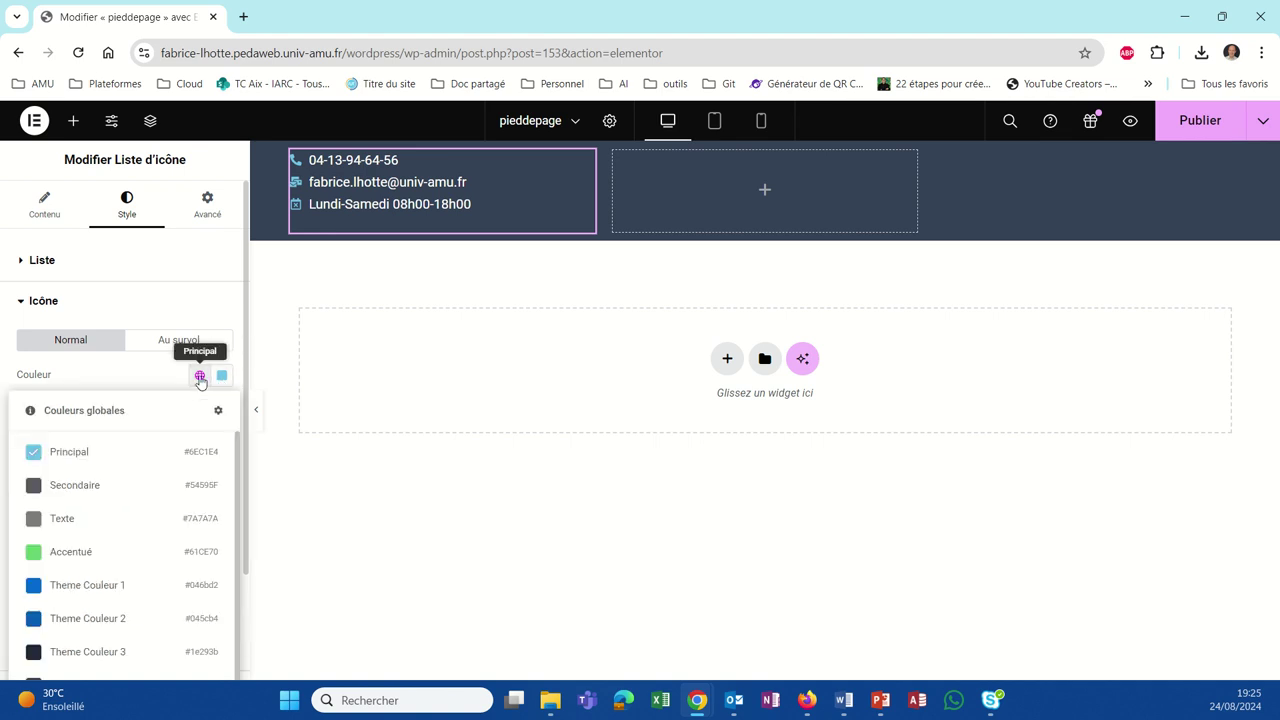
scroll(68, 488, down, 1)
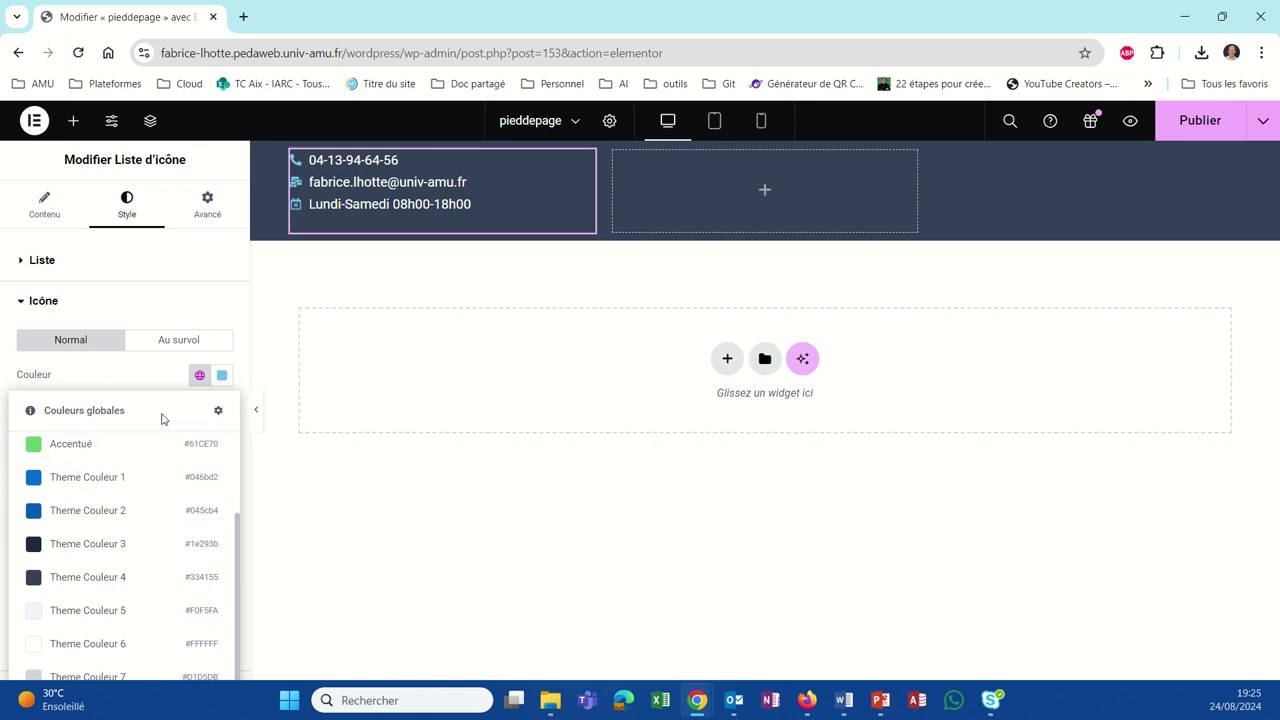
click(218, 410)
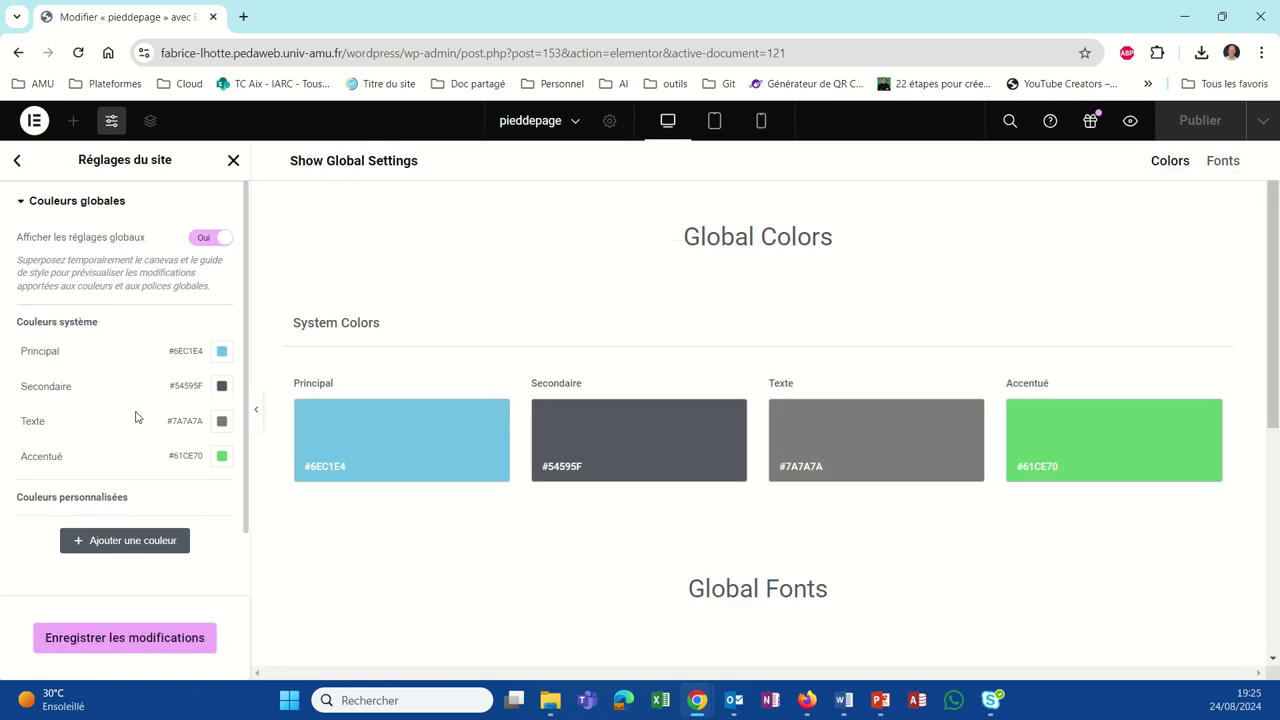
Step: Change the Principal global colour to gold #E1A225 and save the global colours
scroll(669, 514, down, 3)
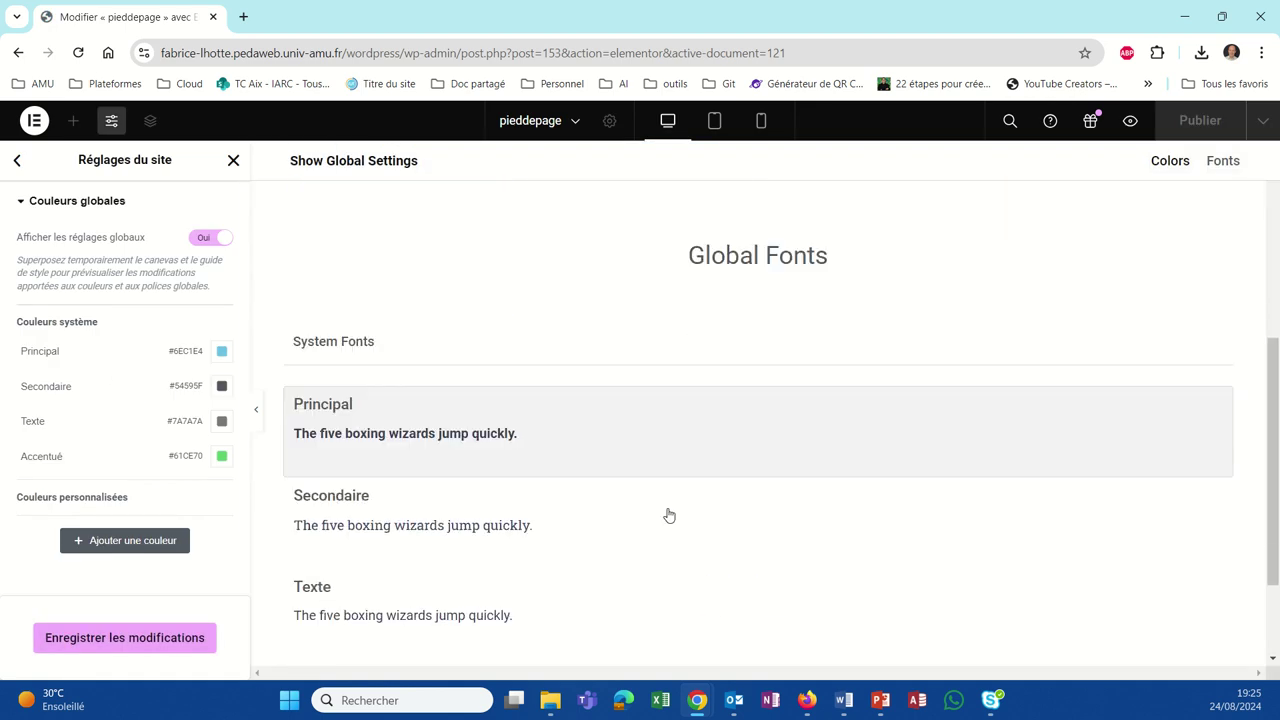
scroll(666, 508, up, 5)
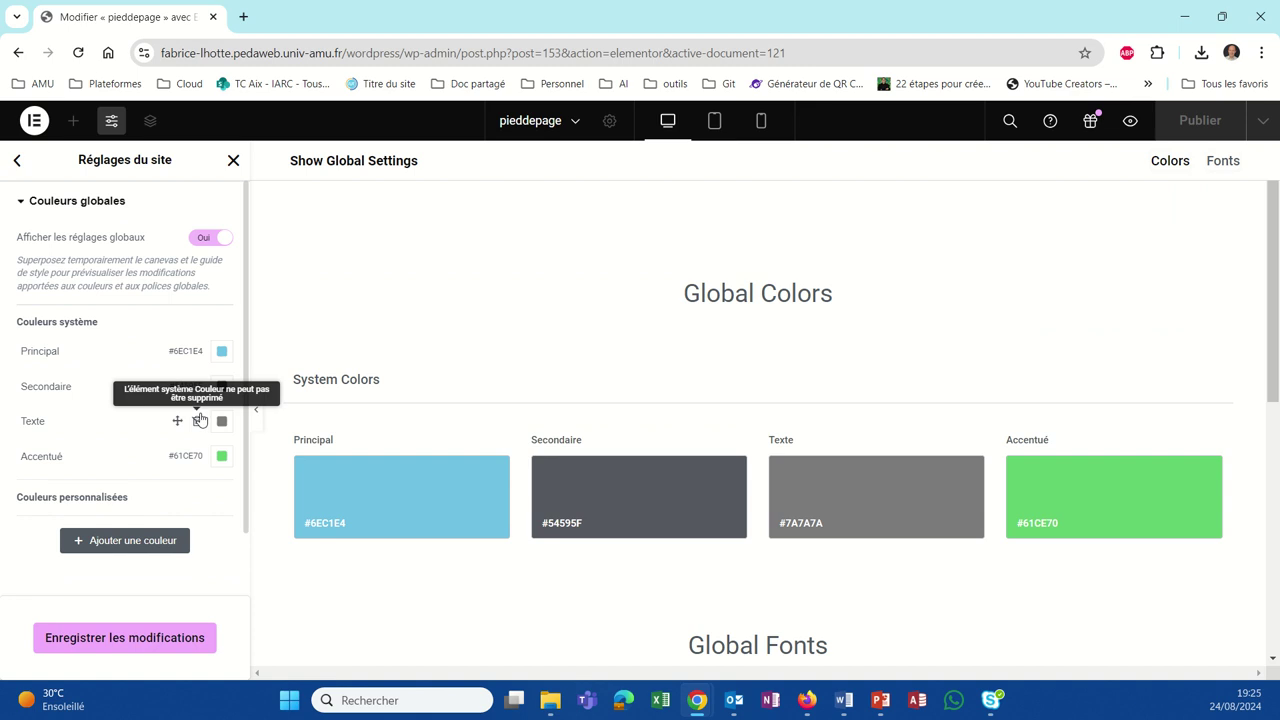
click(222, 354)
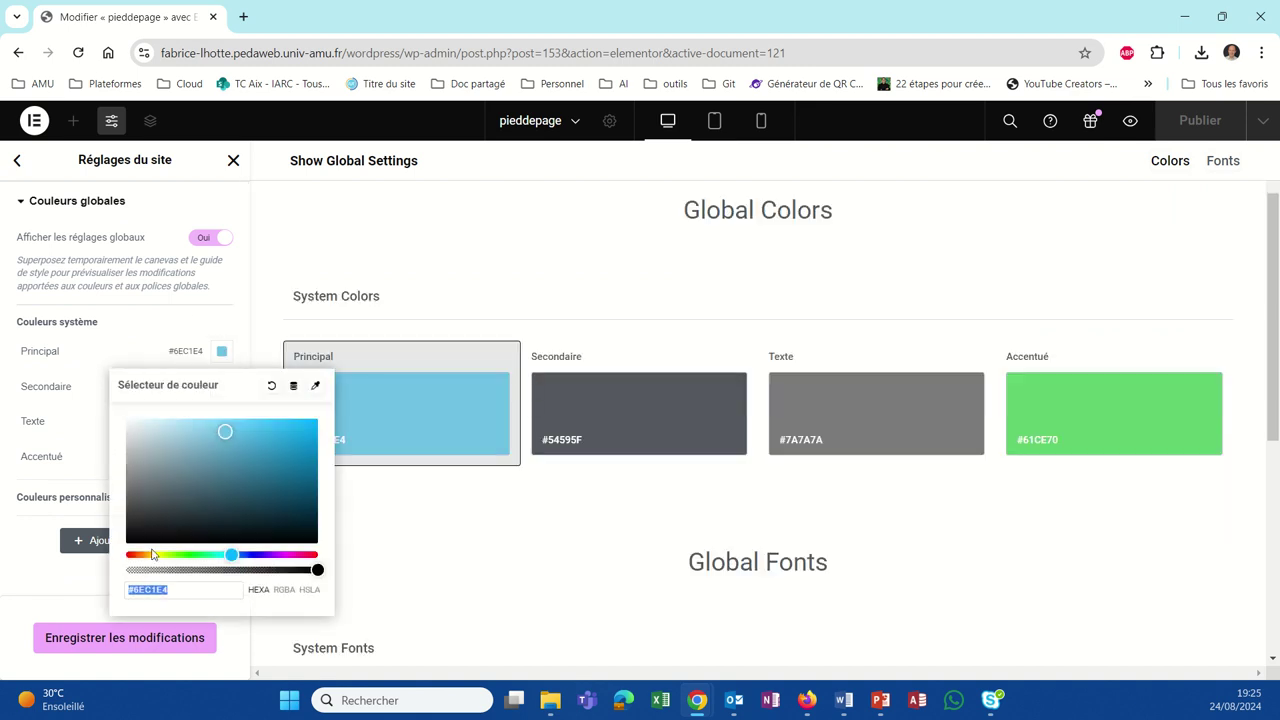
click(143, 555)
drag(145, 555, 147, 555)
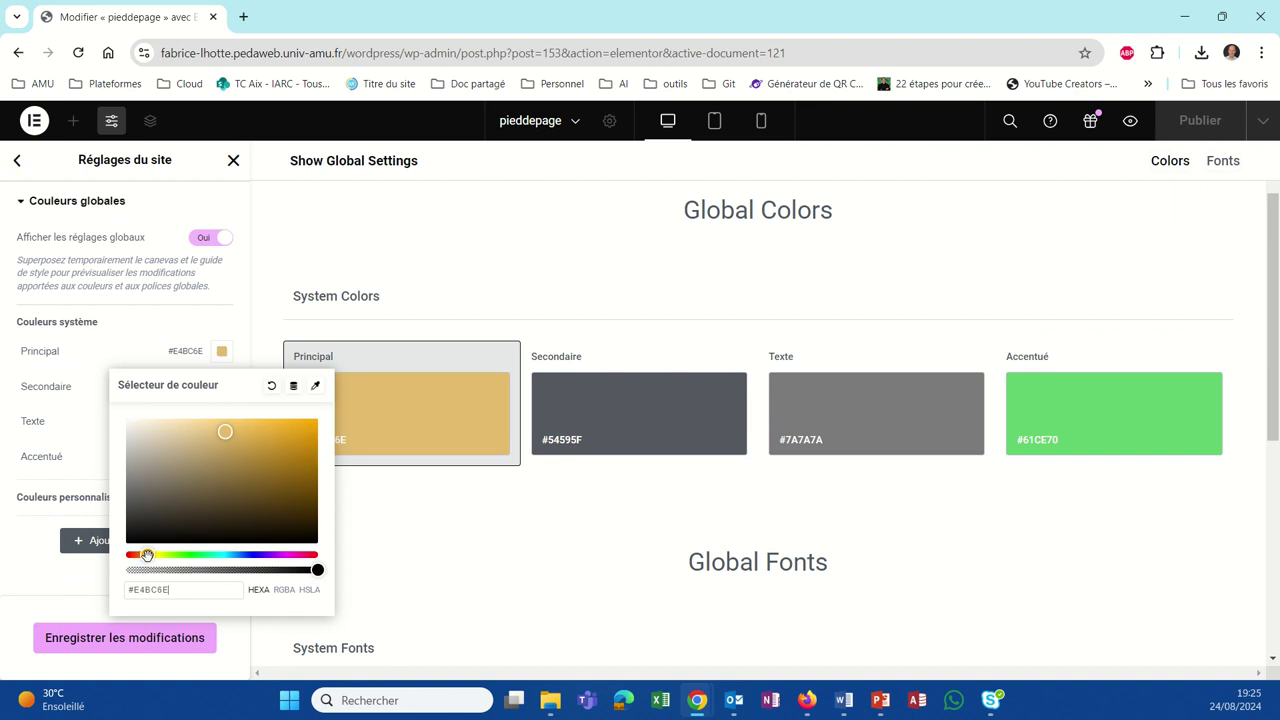
click(287, 433)
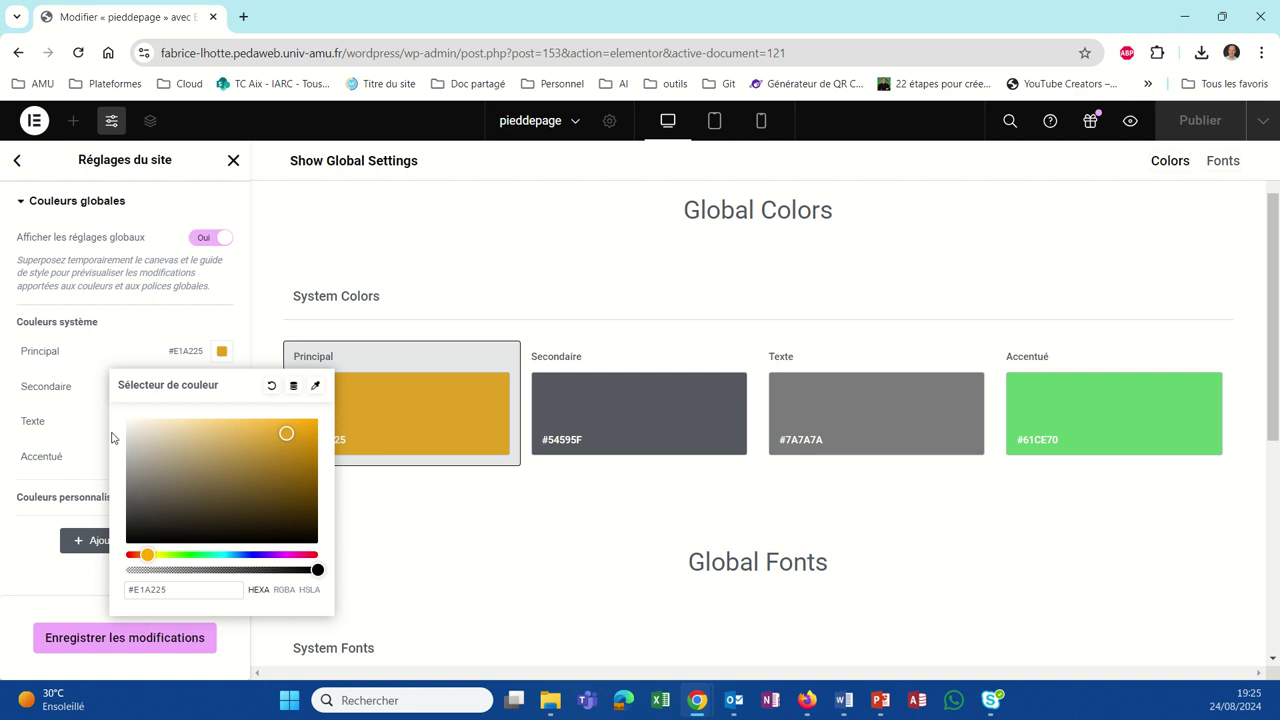
click(419, 578)
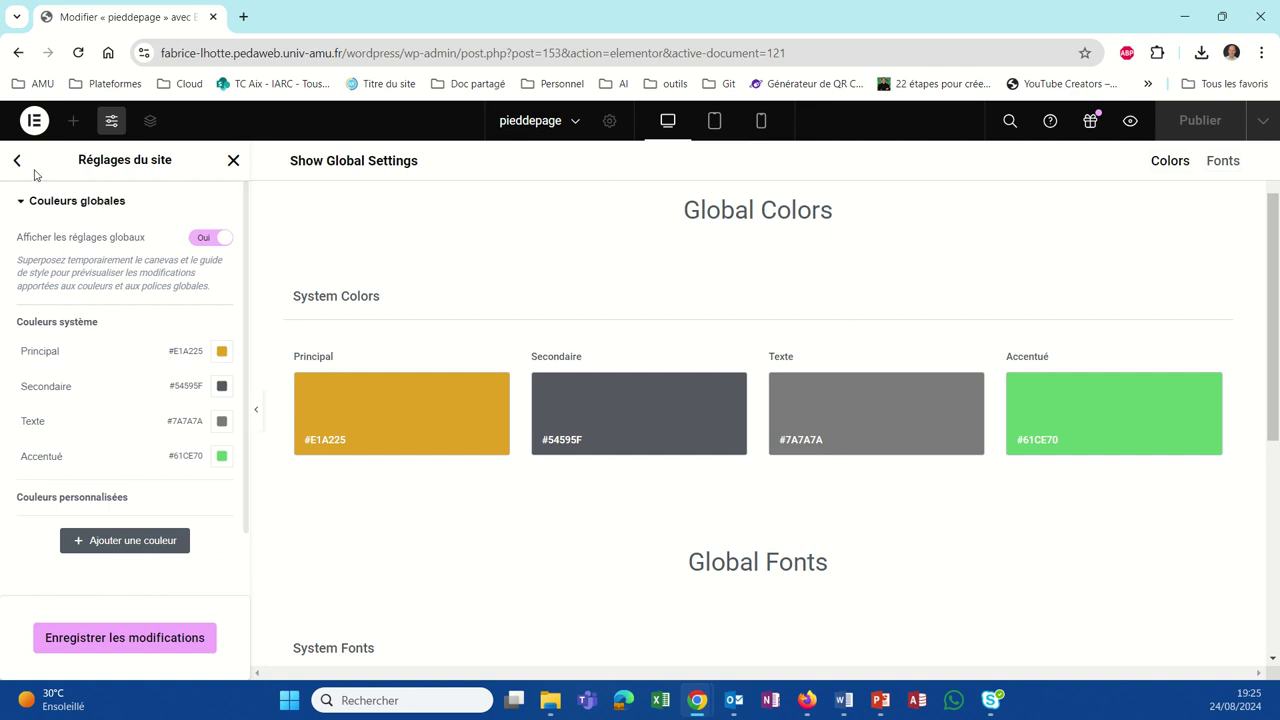
click(137, 640)
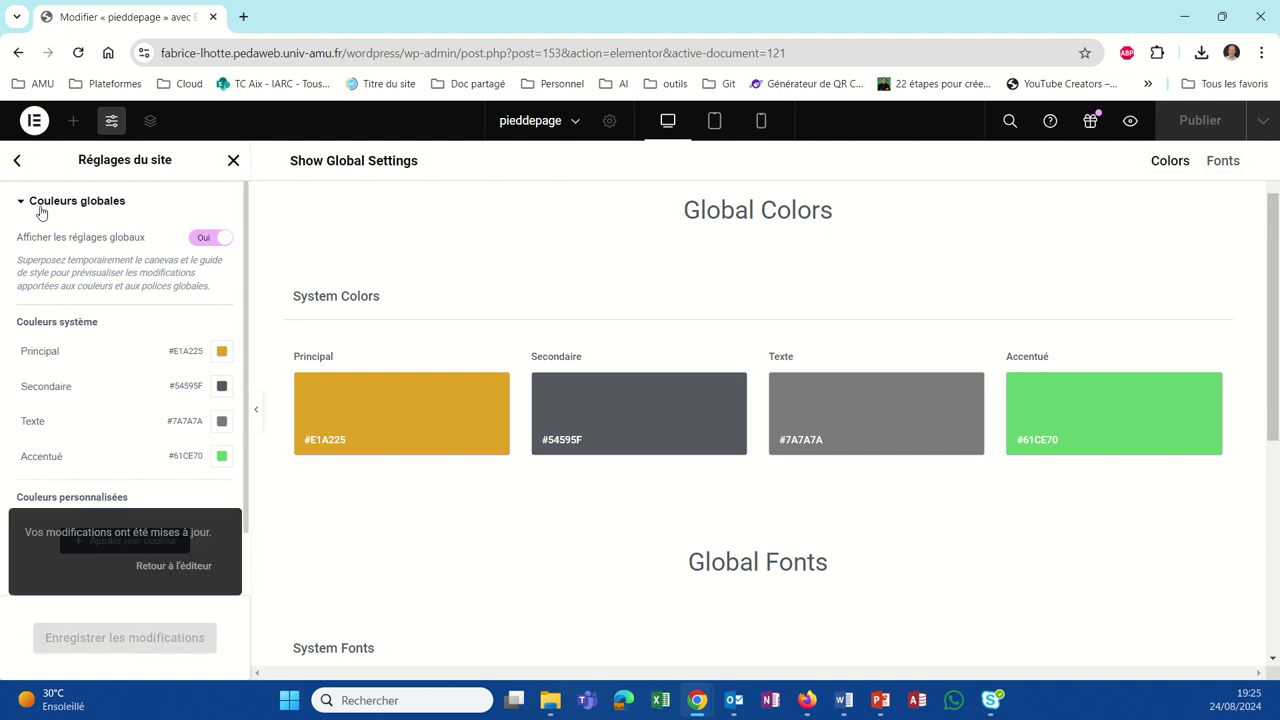
click(18, 162)
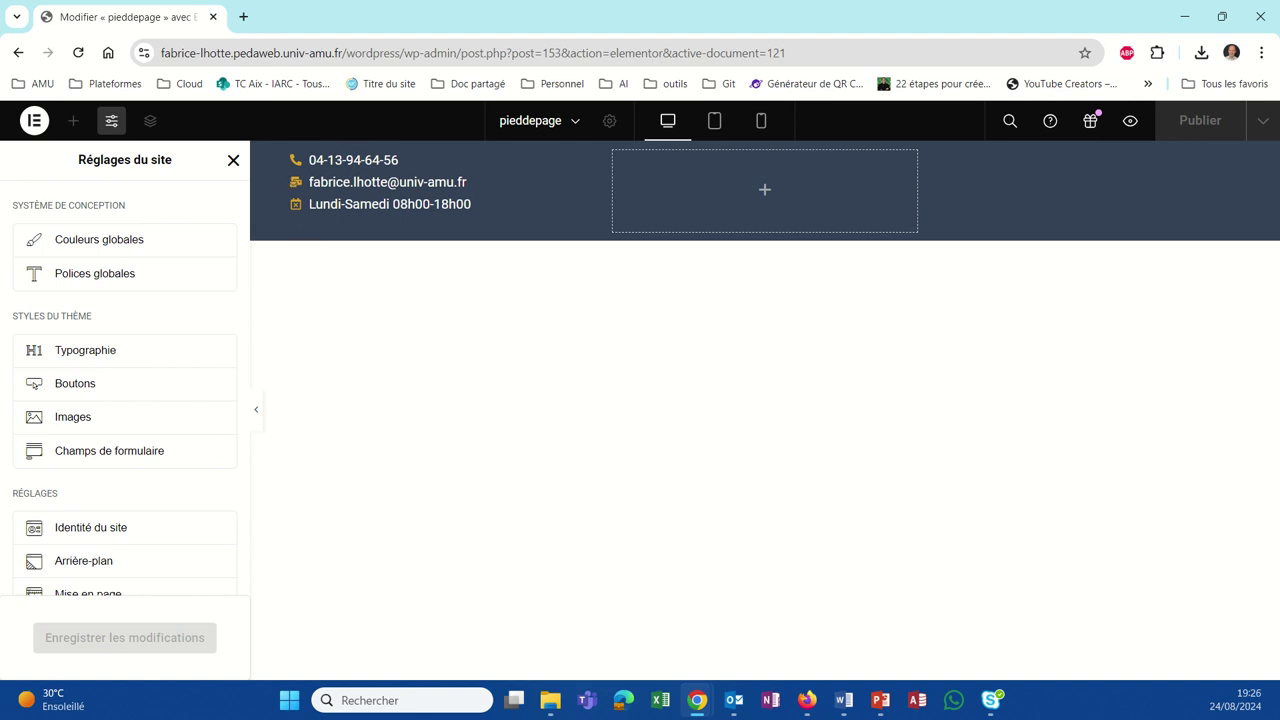
Step: Set the contact list text size to 17 px and publish the footer
click(296, 182)
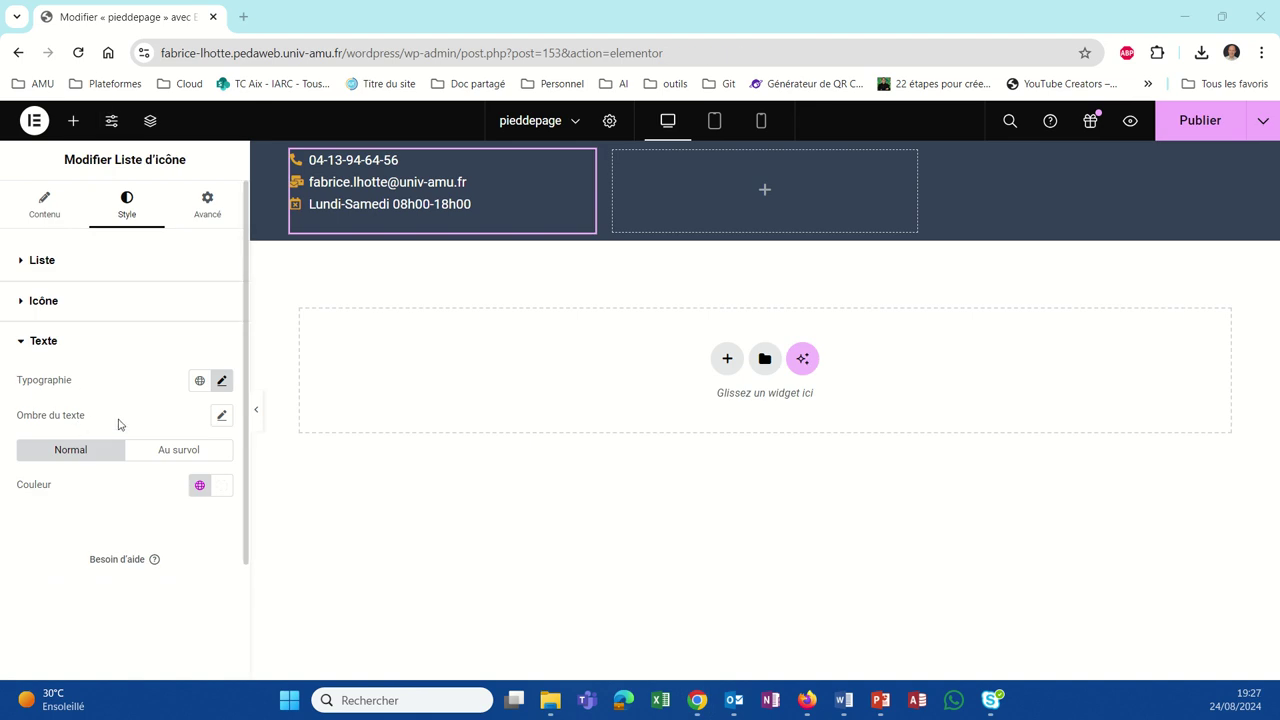
click(222, 382)
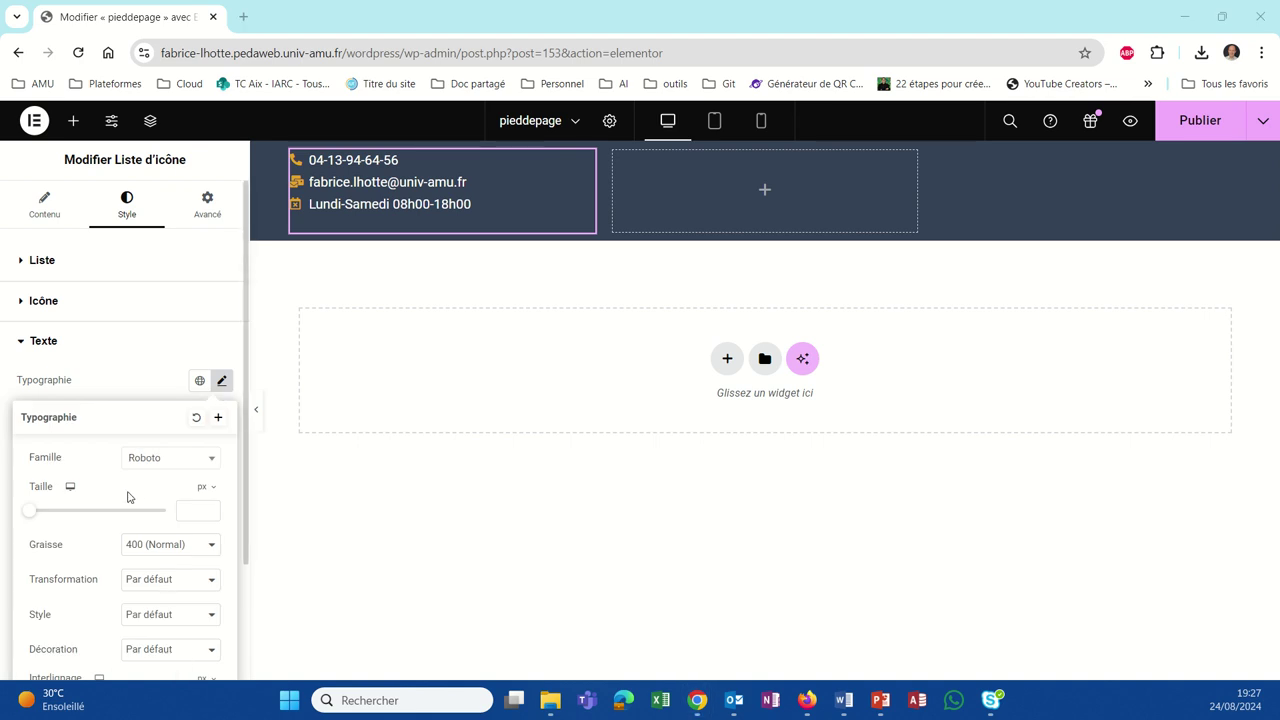
click(185, 517)
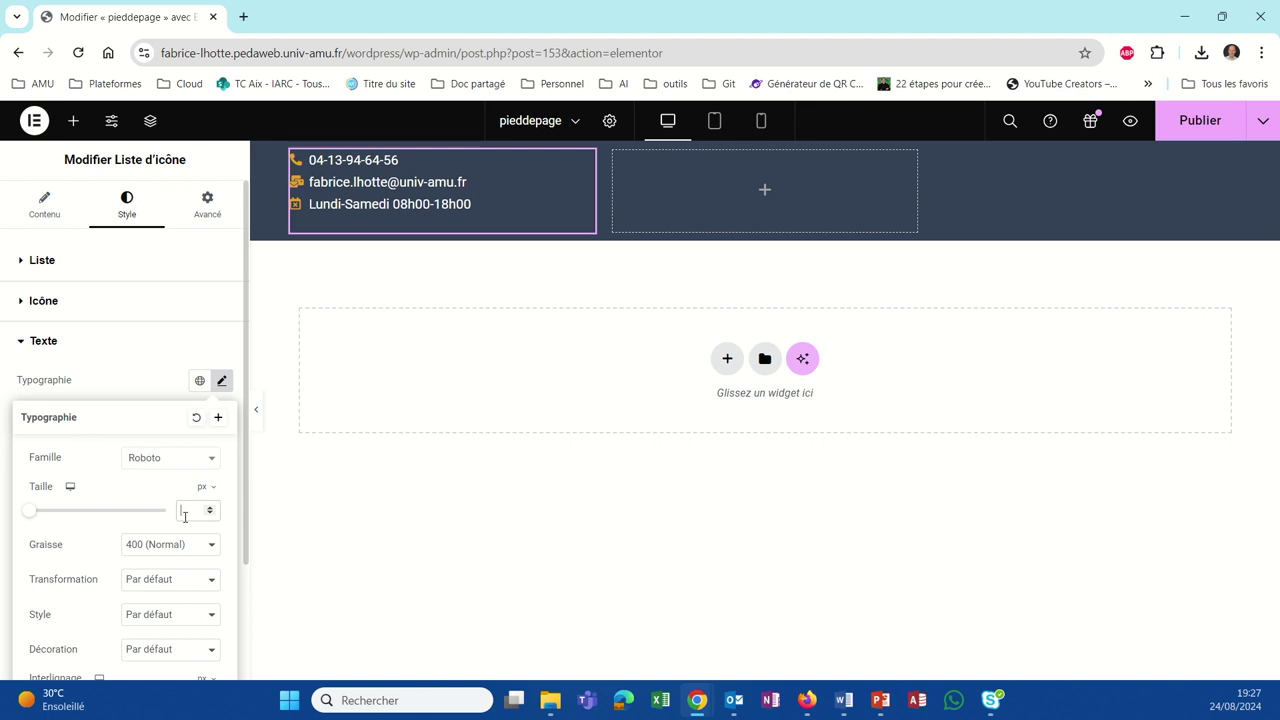
text(15)
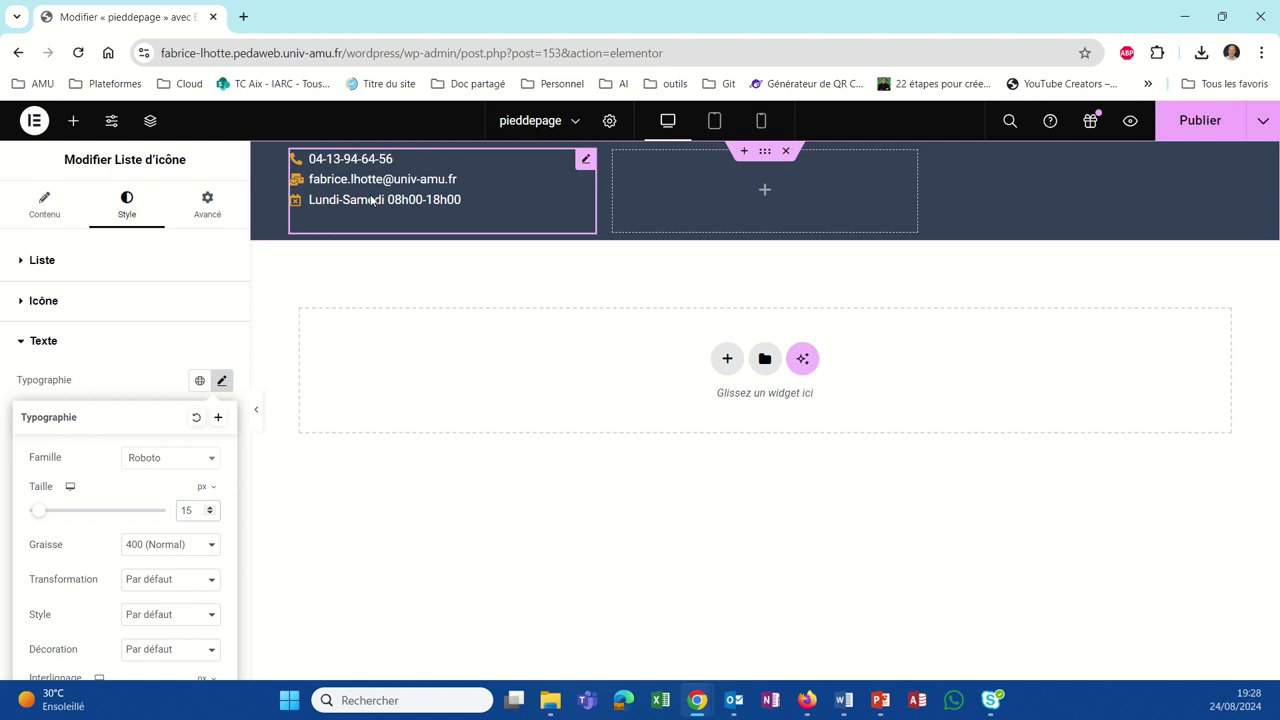
click(210, 506)
click(210, 506)
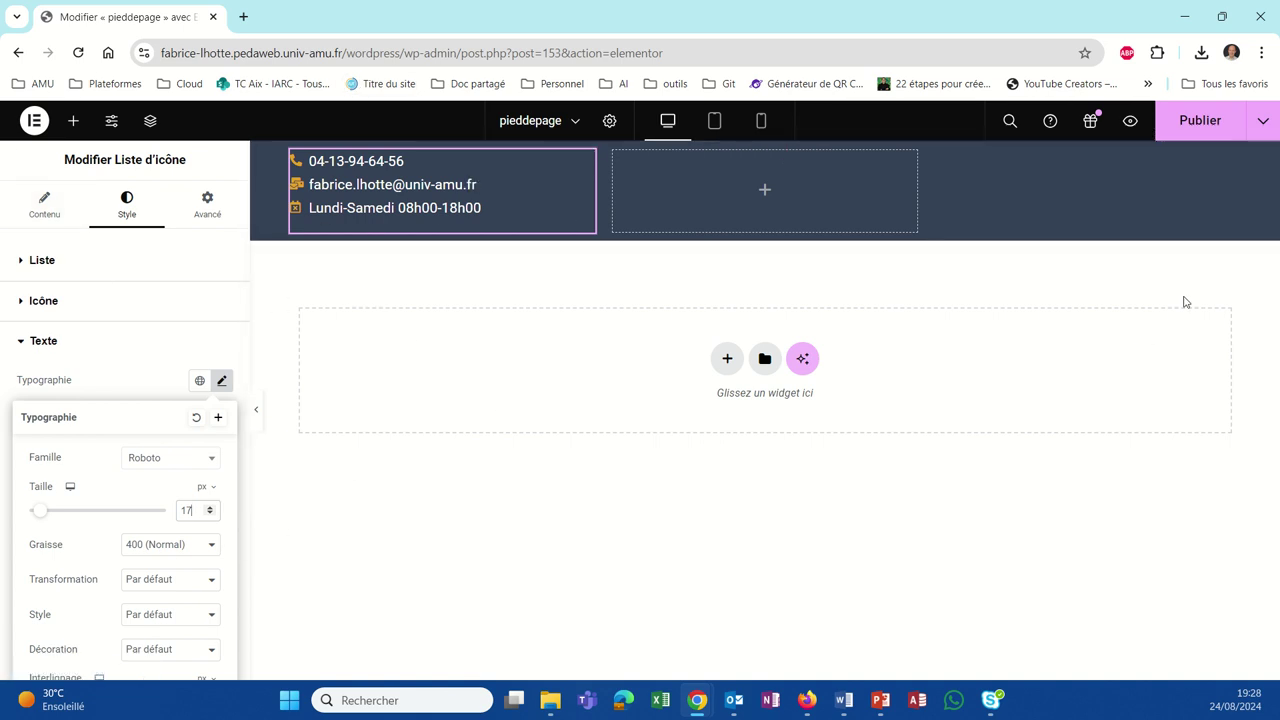
click(1196, 121)
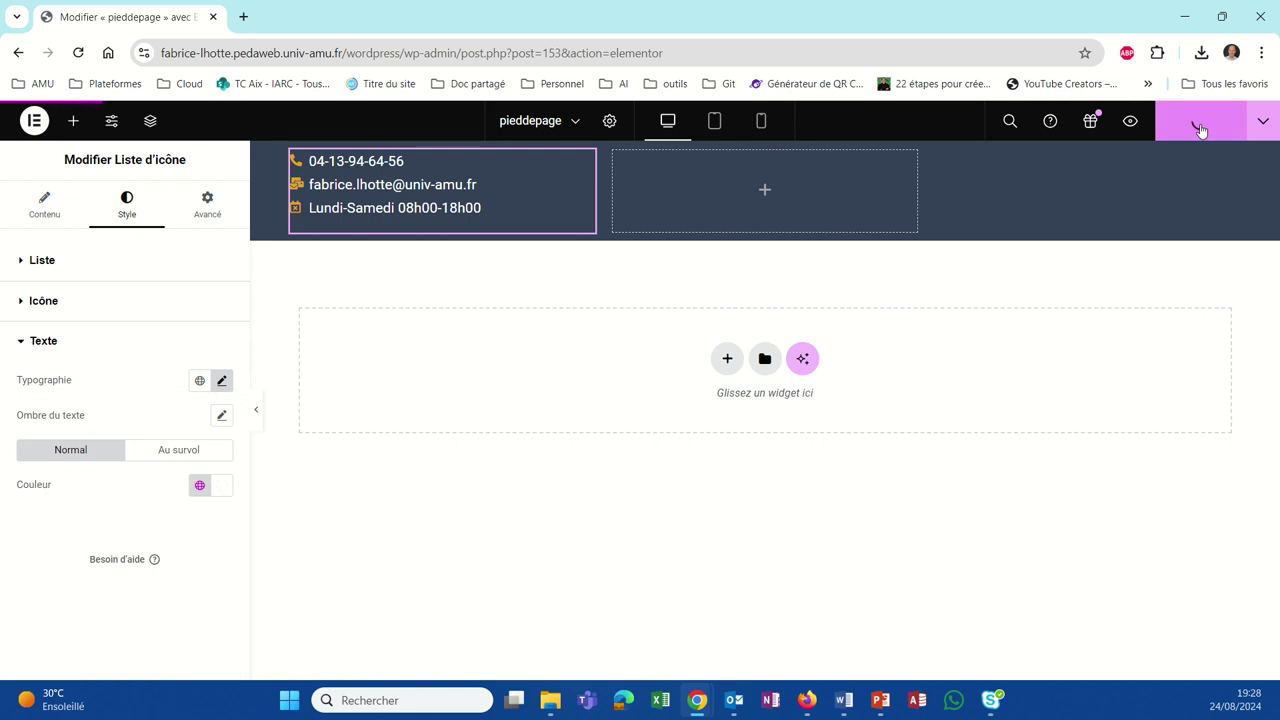
click(804, 708)
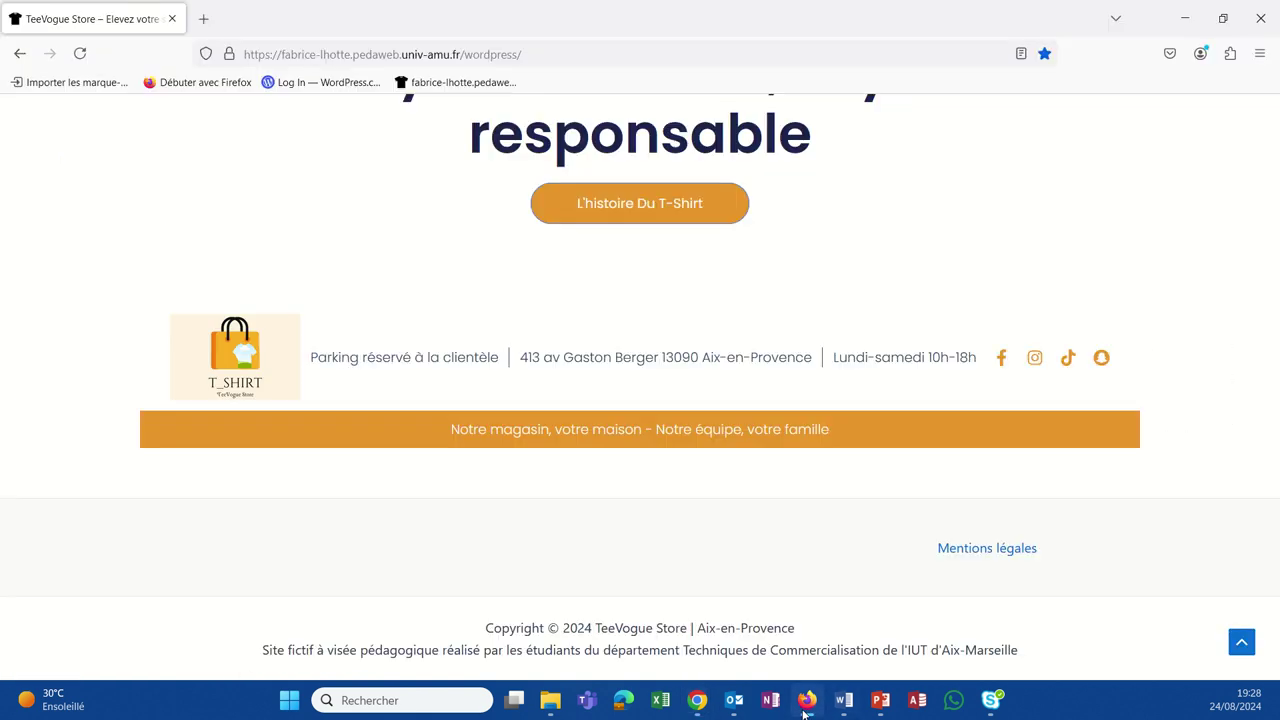
Step: Reload the live TeeVogue Store site in Firefox to check the footer, then return to the pieddepage editor
click(80, 53)
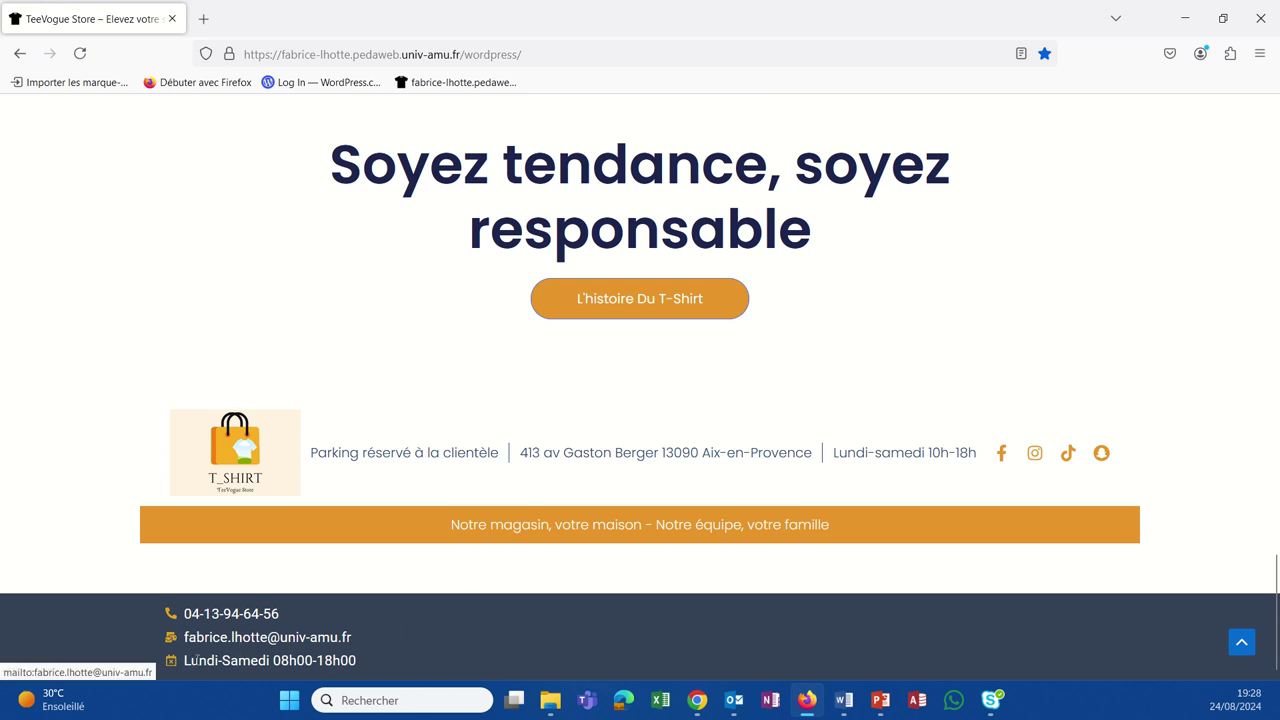
scroll(625, 675, up, 3)
scroll(620, 655, down, 3)
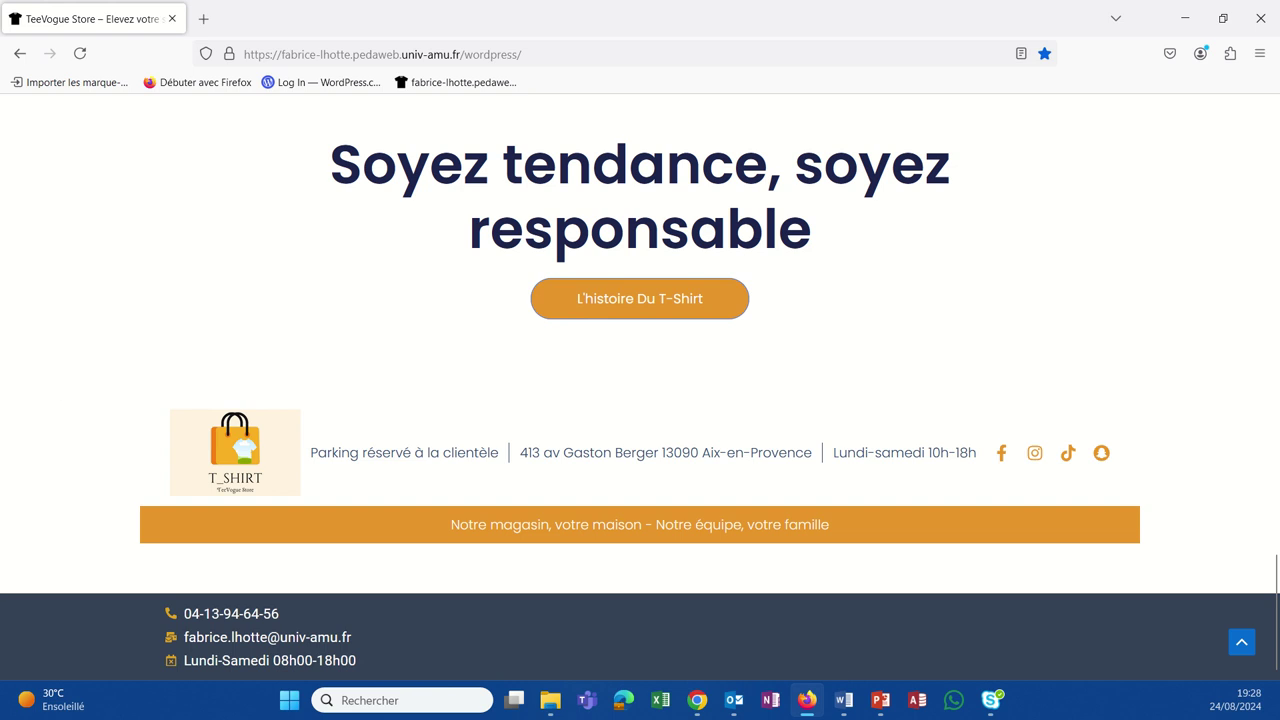
click(880, 700)
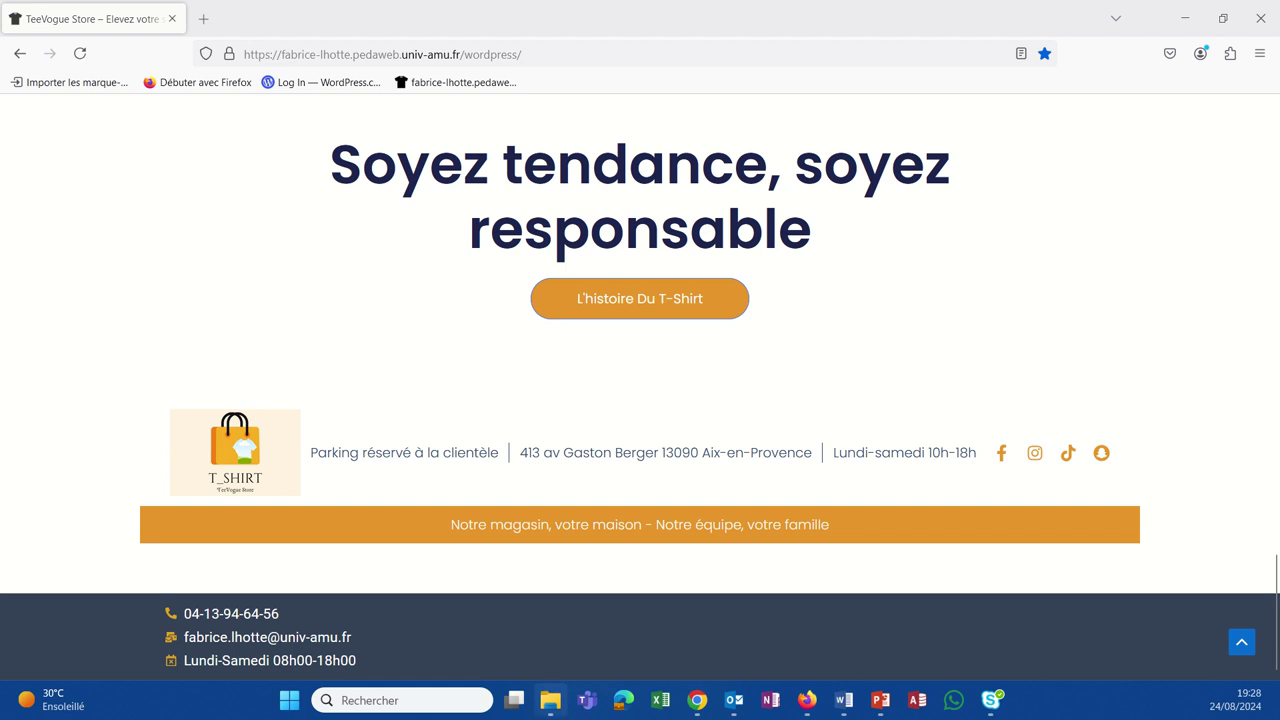
mouse_move(711, 707)
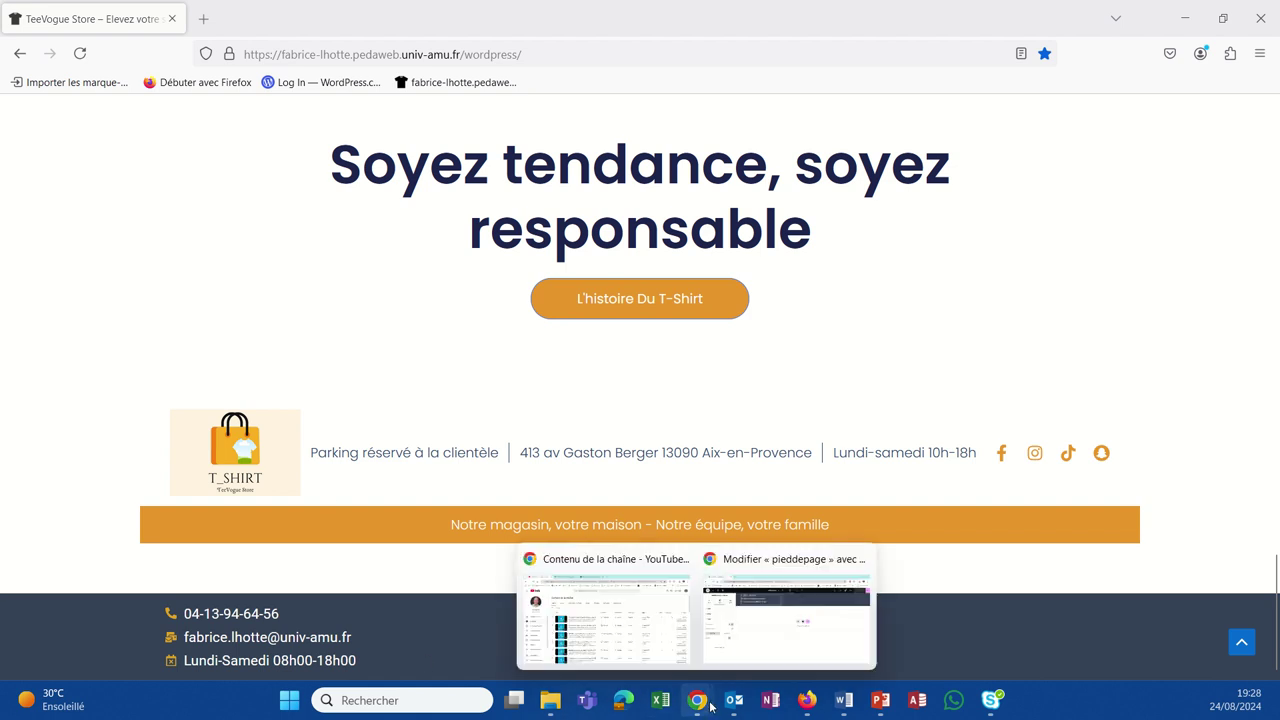
click(760, 650)
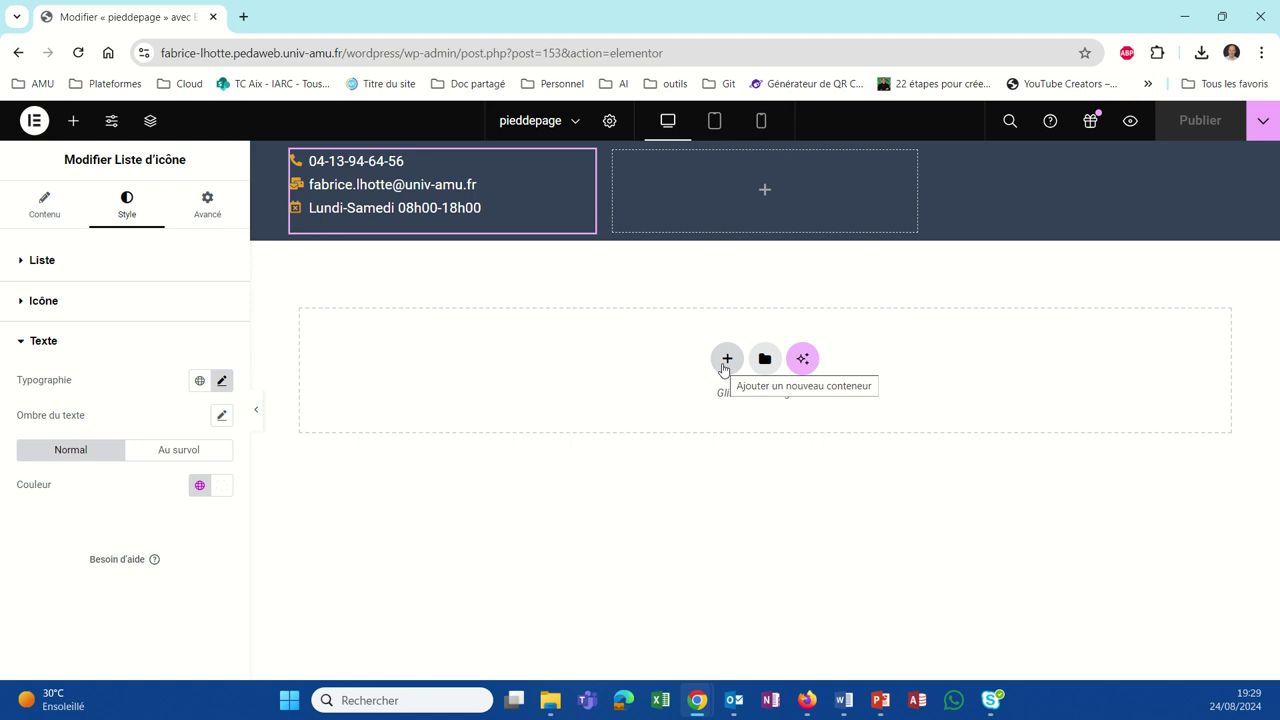
Step: Try the grid layout chooser and add a two-row grid container, then delete it
click(726, 360)
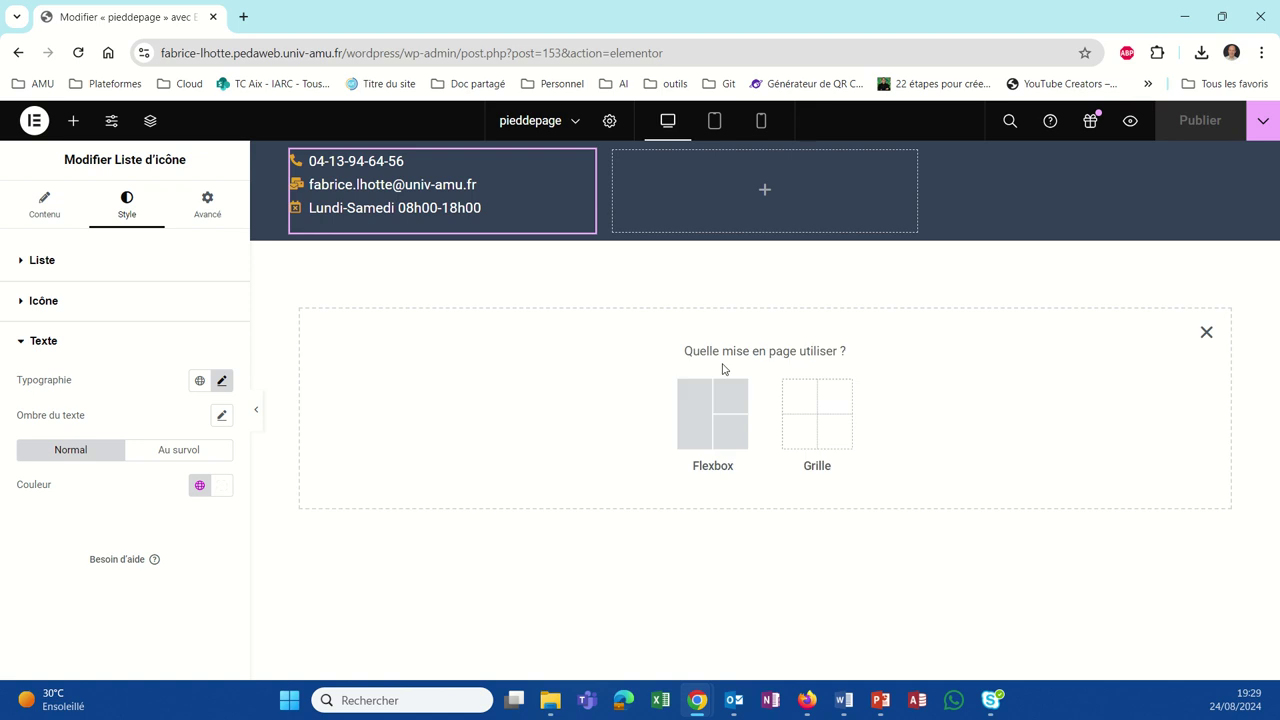
click(806, 420)
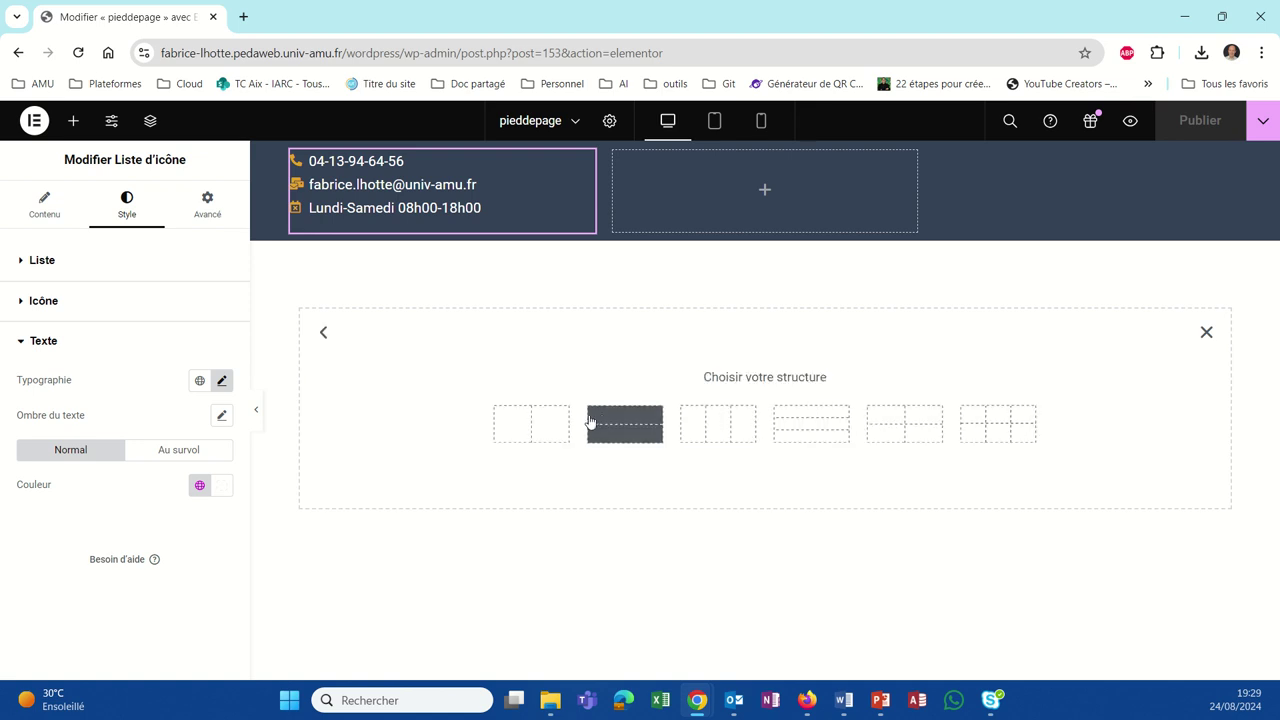
click(324, 333)
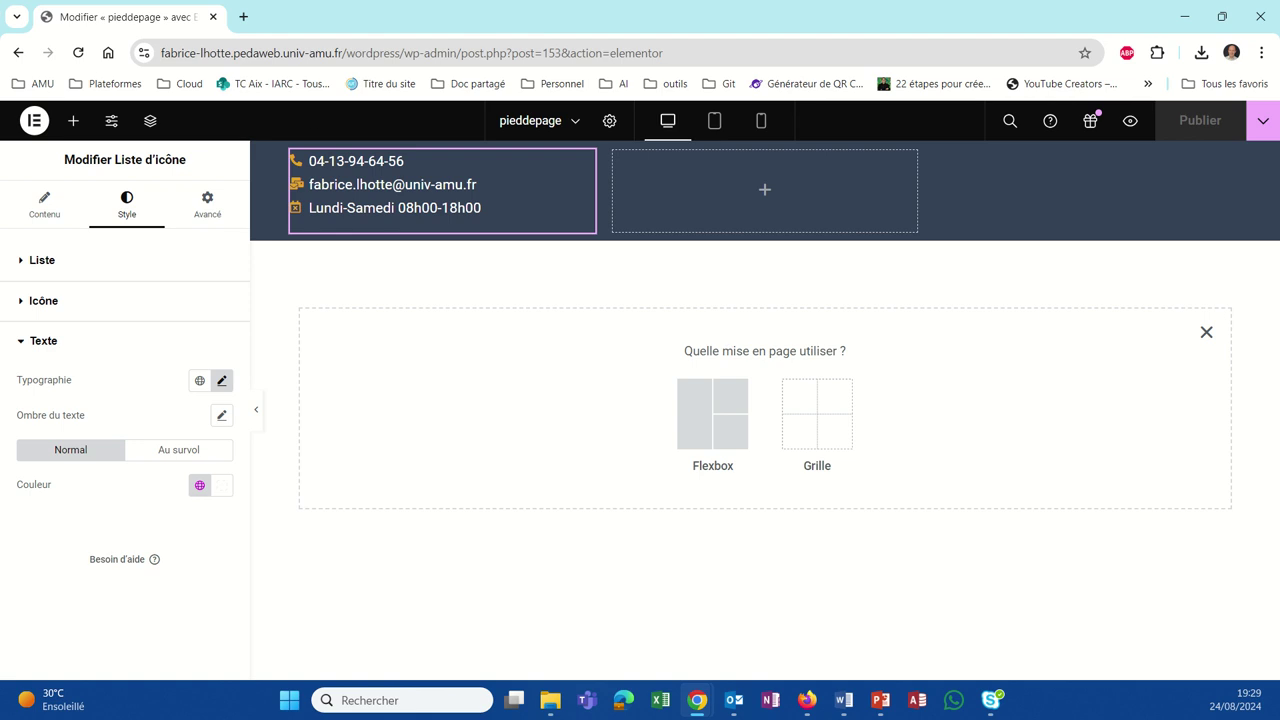
click(712, 414)
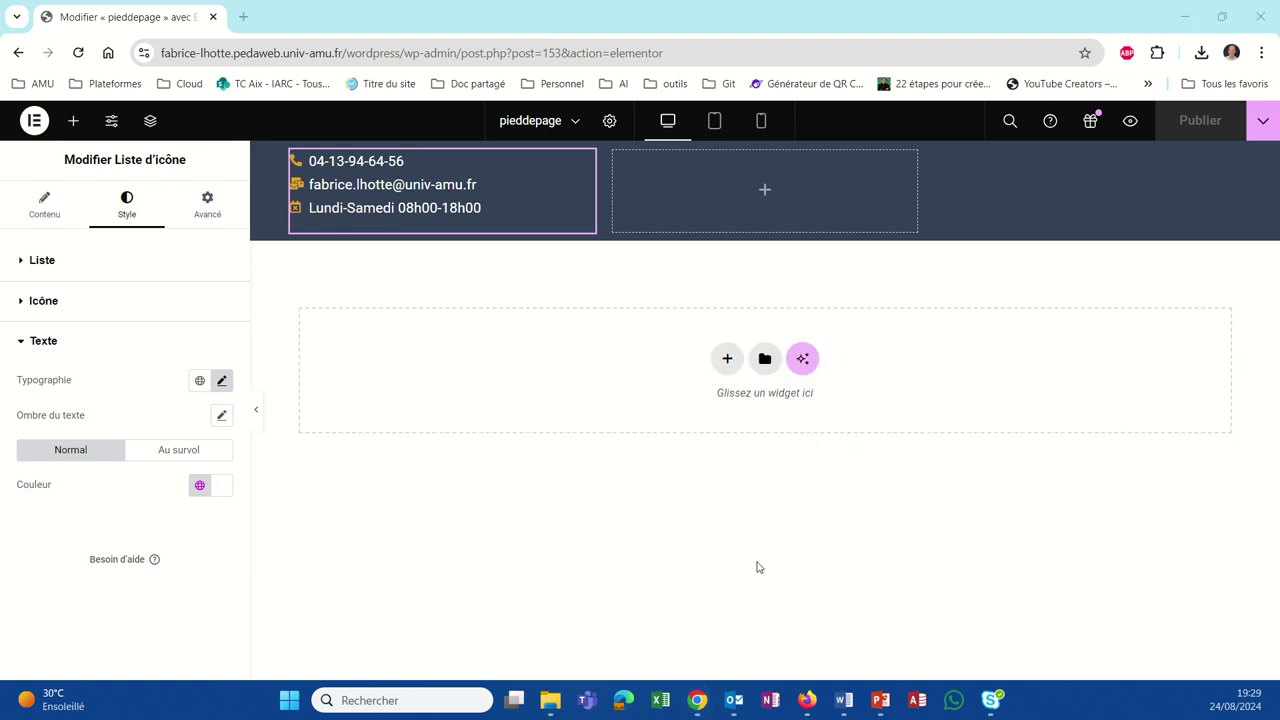
click(739, 367)
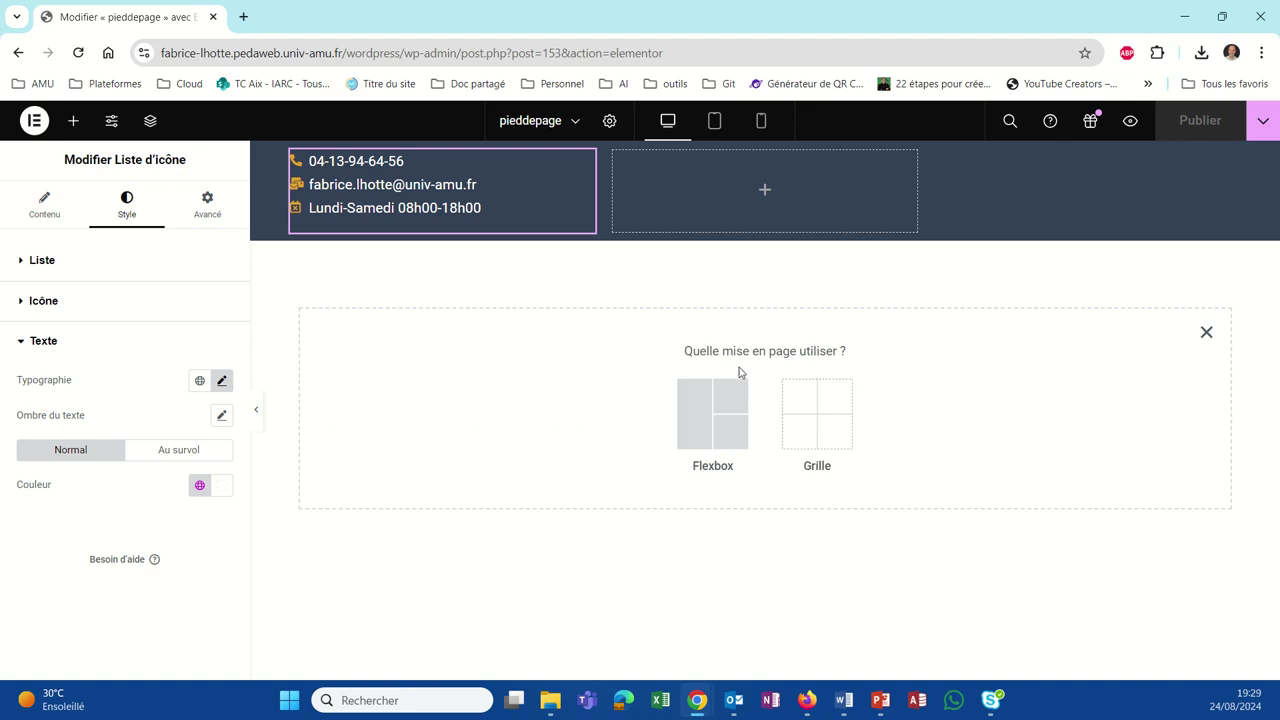
click(797, 421)
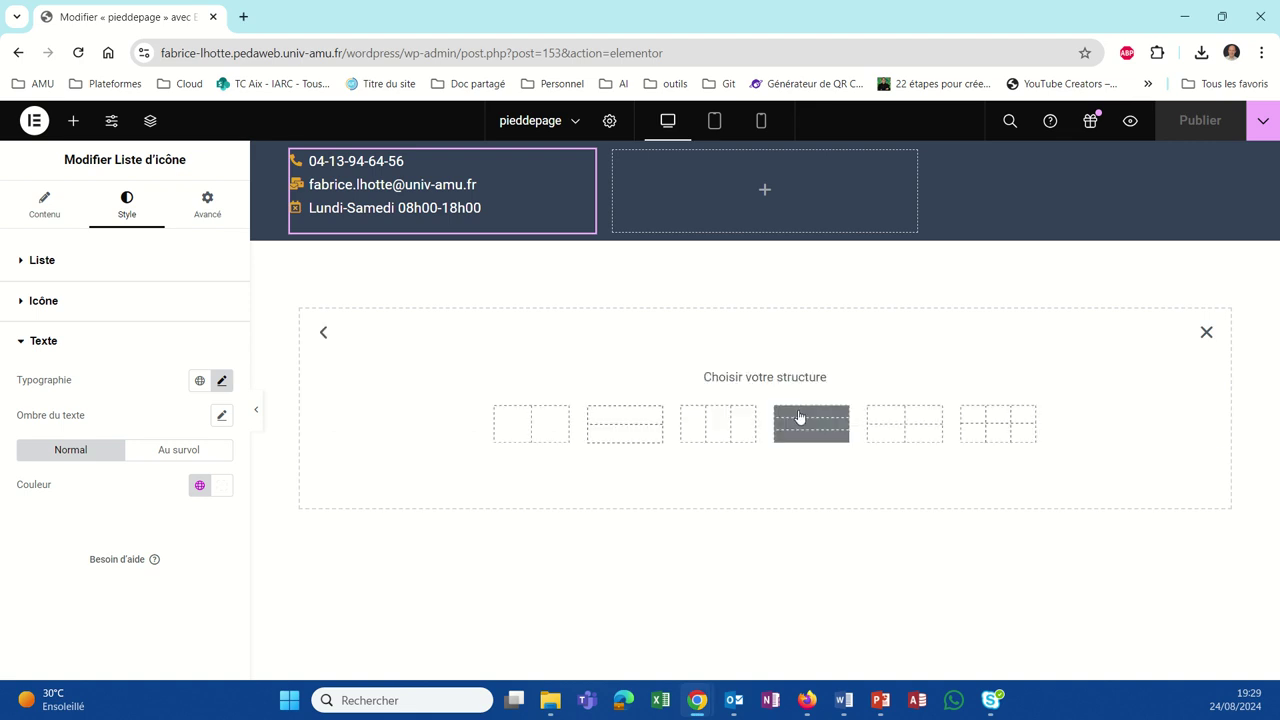
click(619, 434)
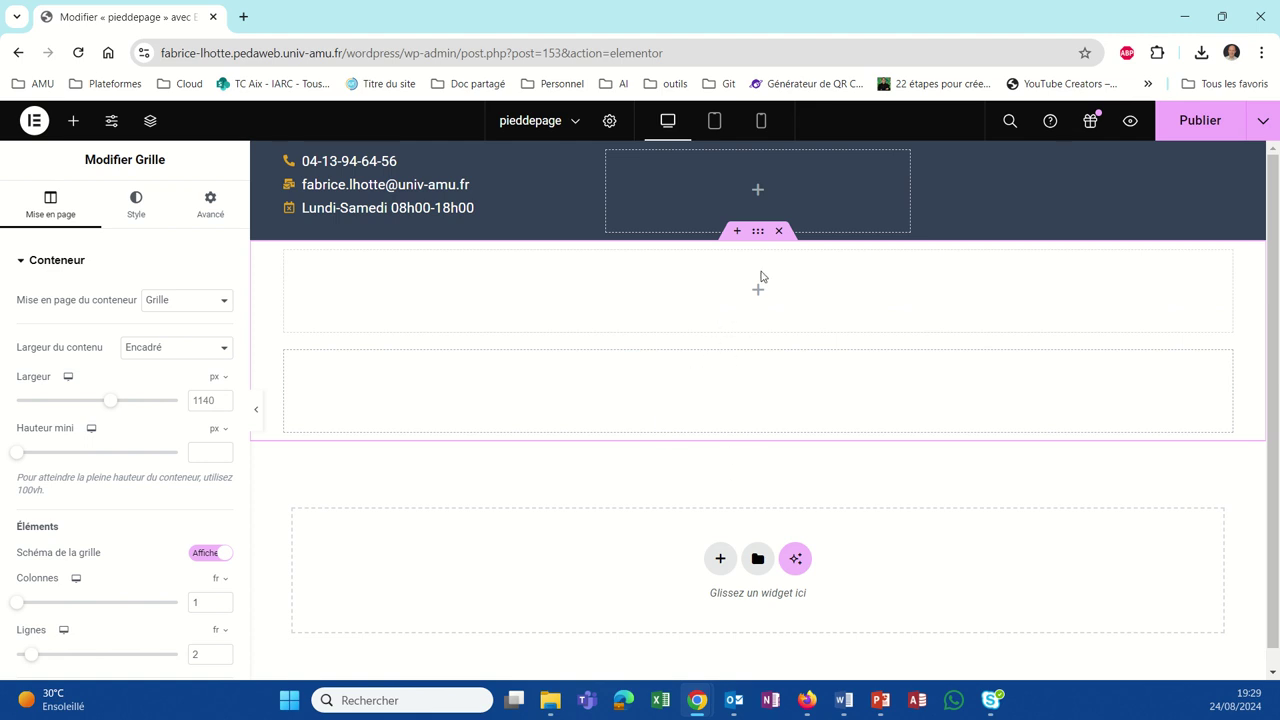
click(779, 231)
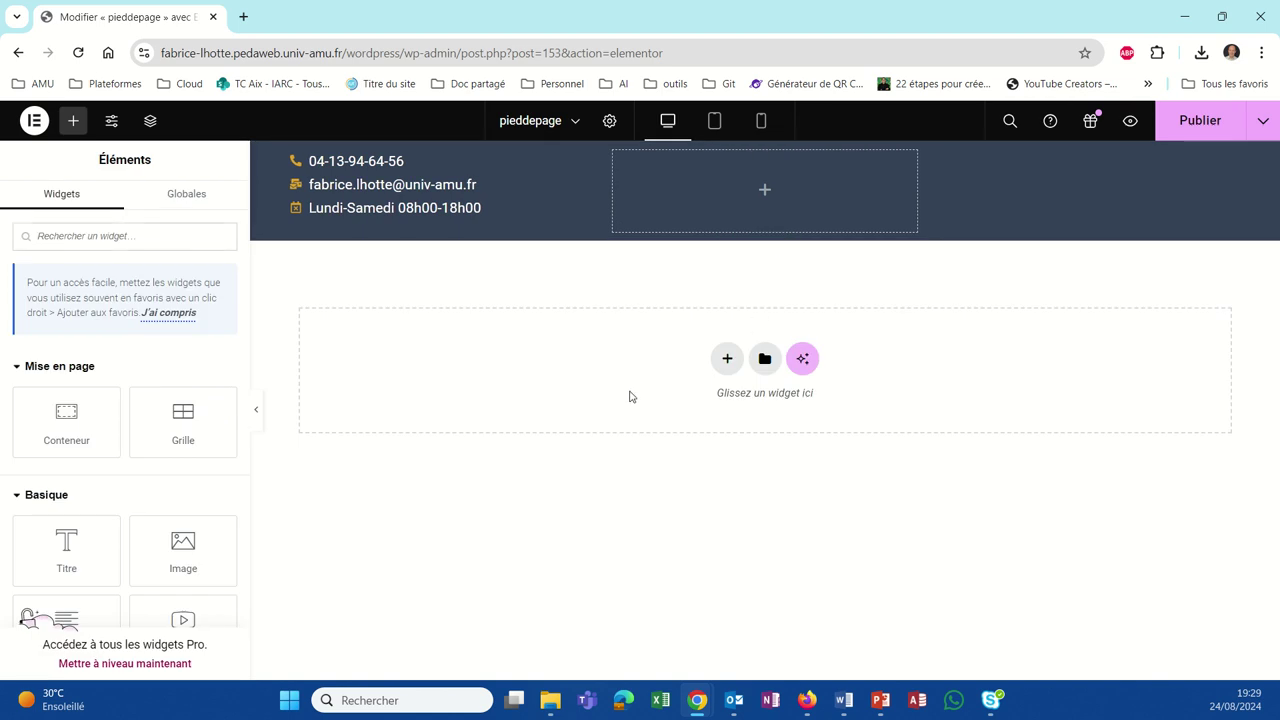
Step: Add a one-column, two-row grid container beneath the dark contact band
click(734, 364)
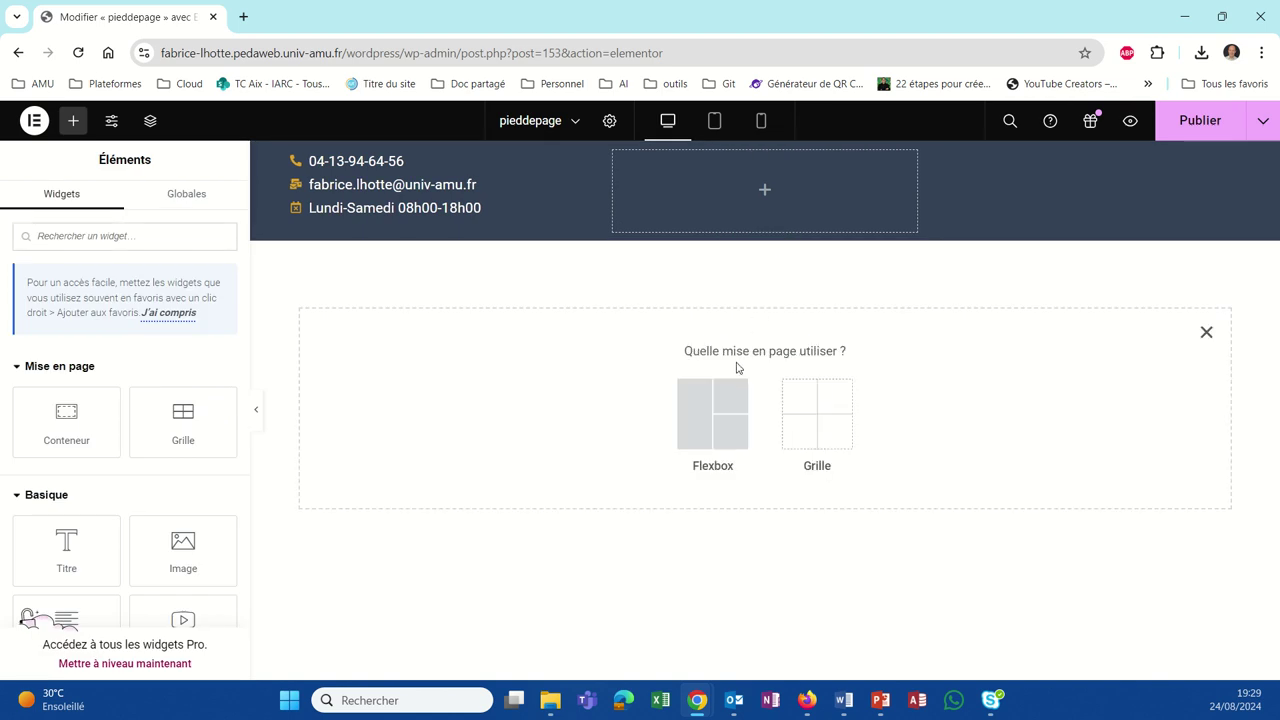
click(745, 416)
click(612, 424)
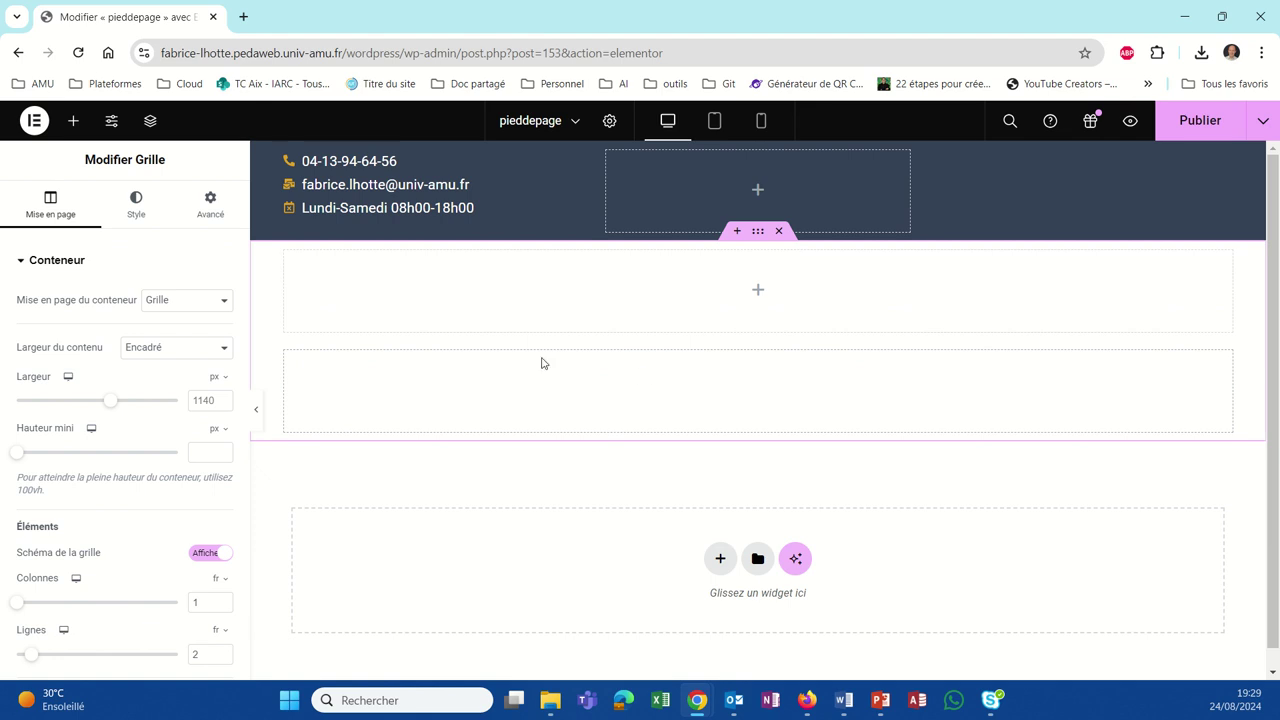
click(757, 291)
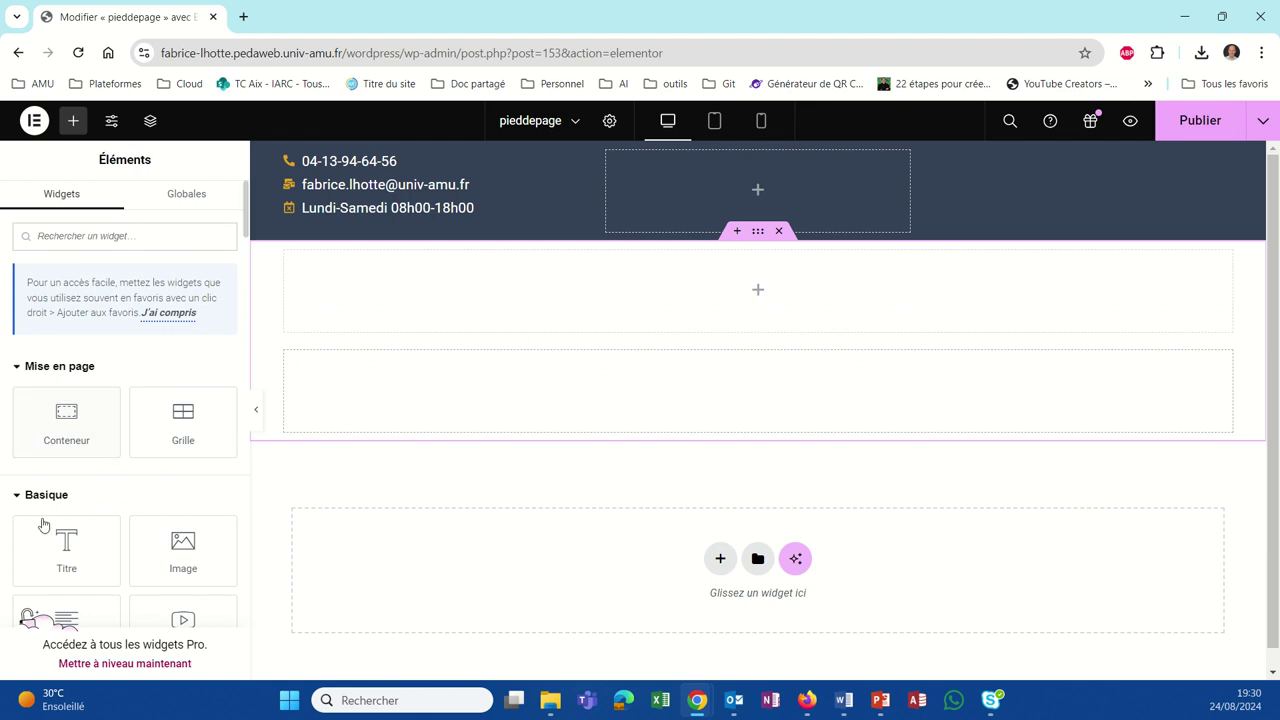
Step: Add a heading widget to the upper grid cell and set its HTML tag to H6
click(58, 552)
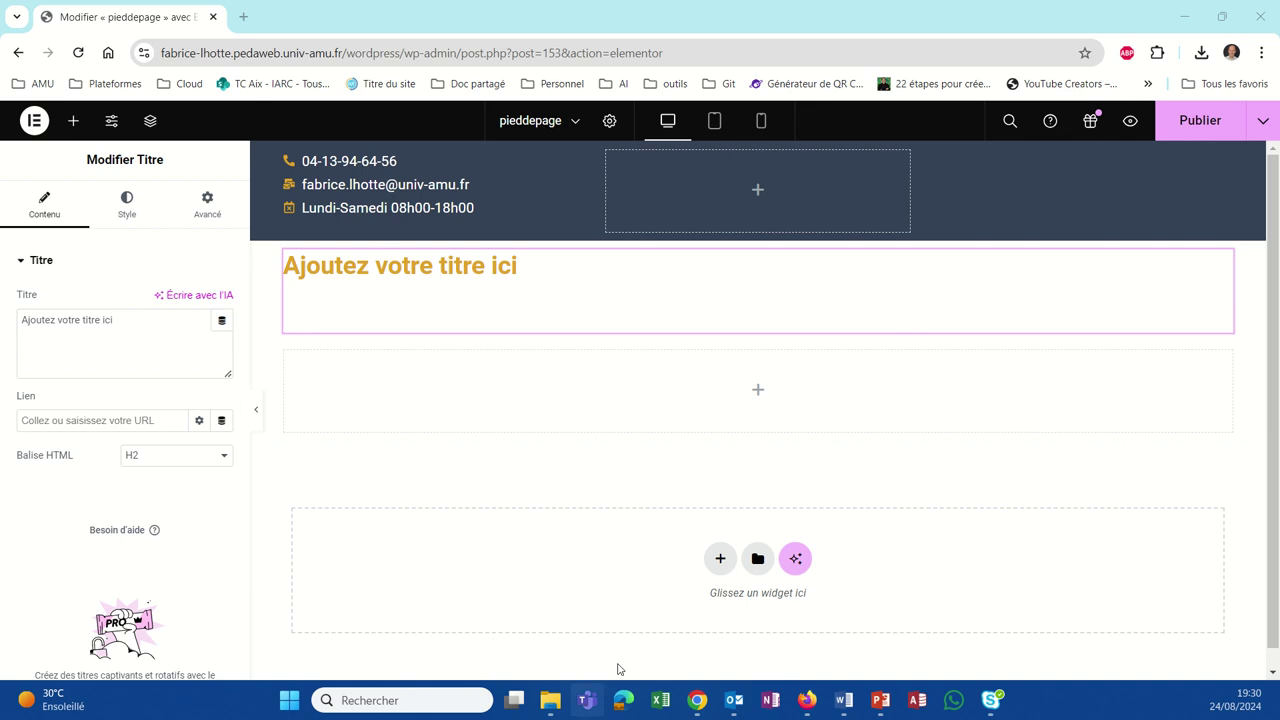
click(223, 459)
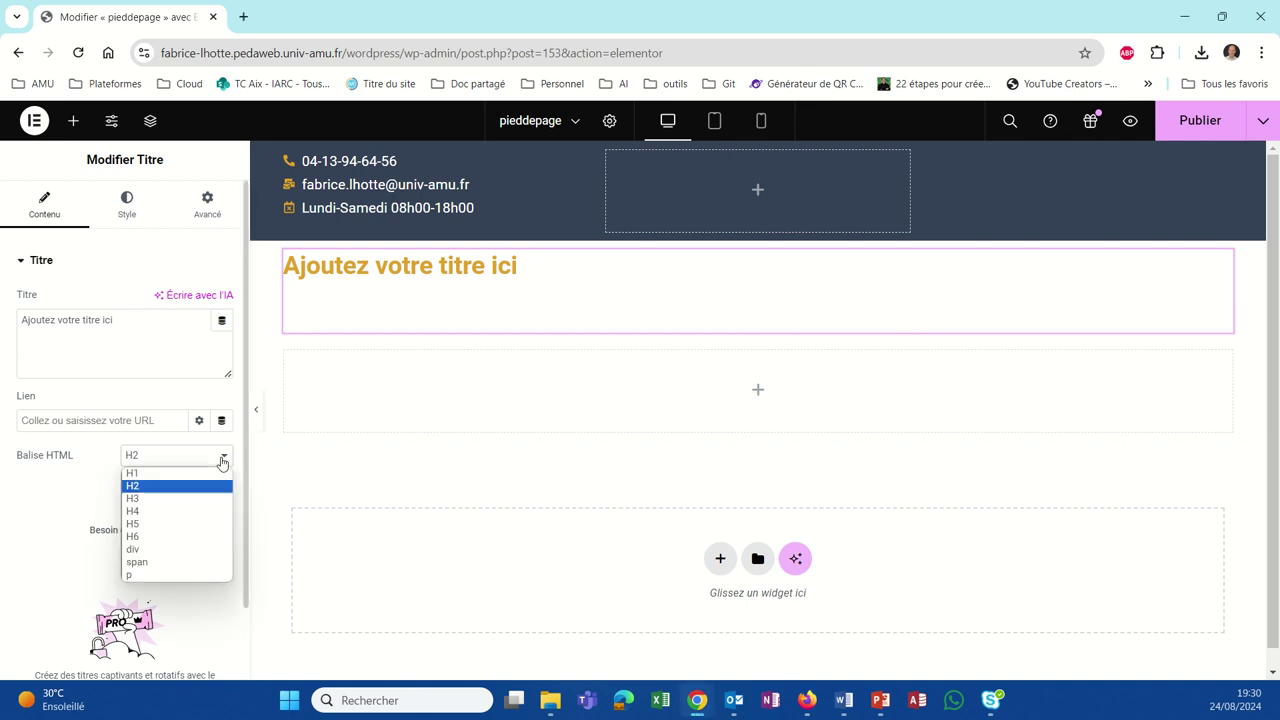
click(176, 540)
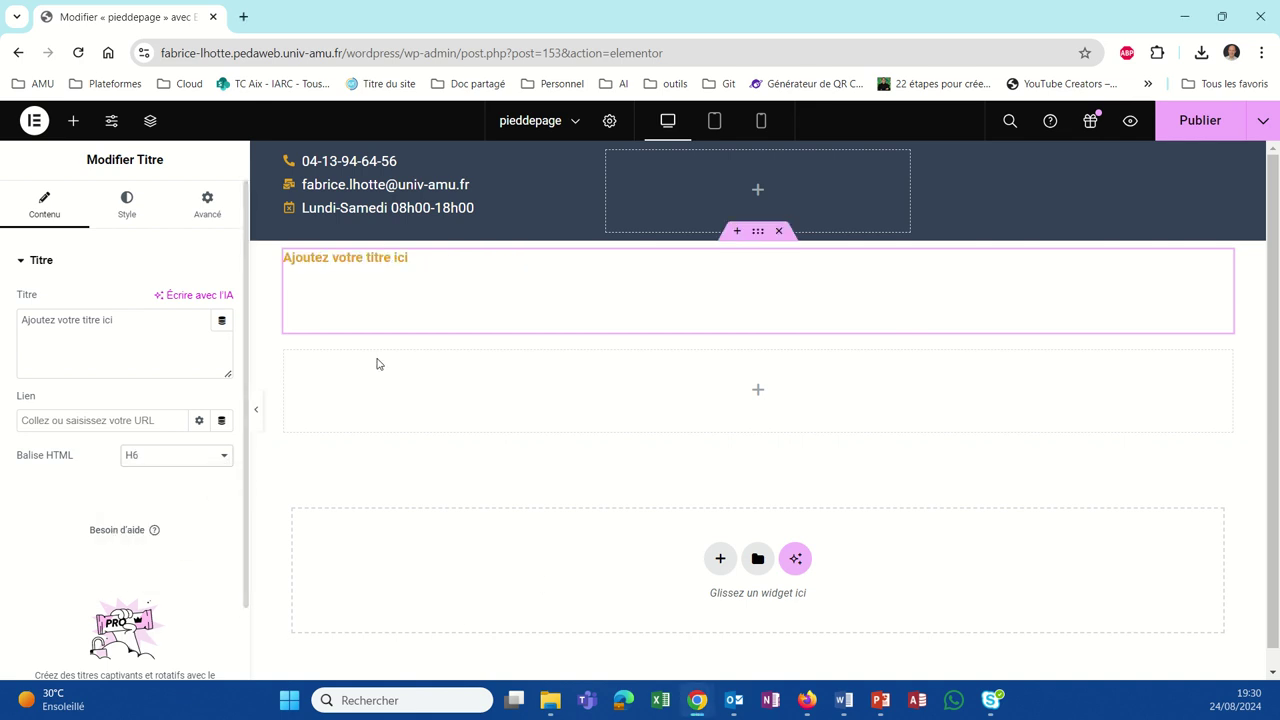
click(410, 259)
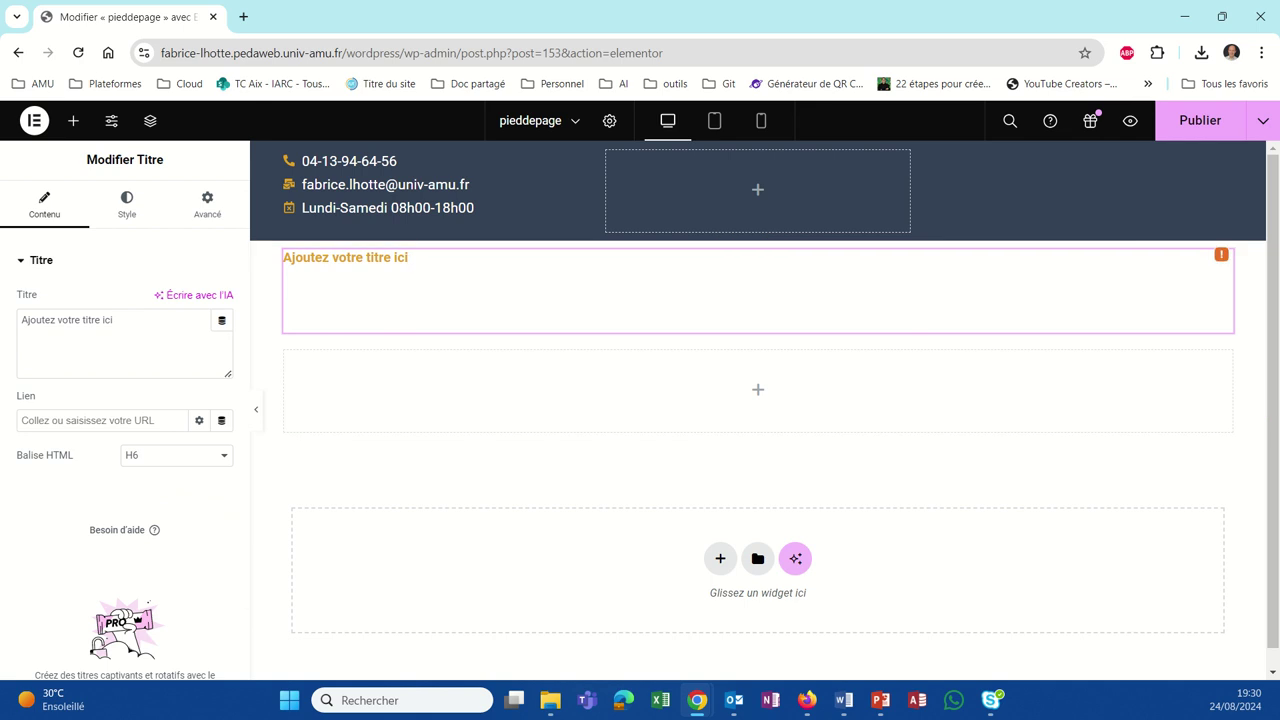
key(alt+Tab)
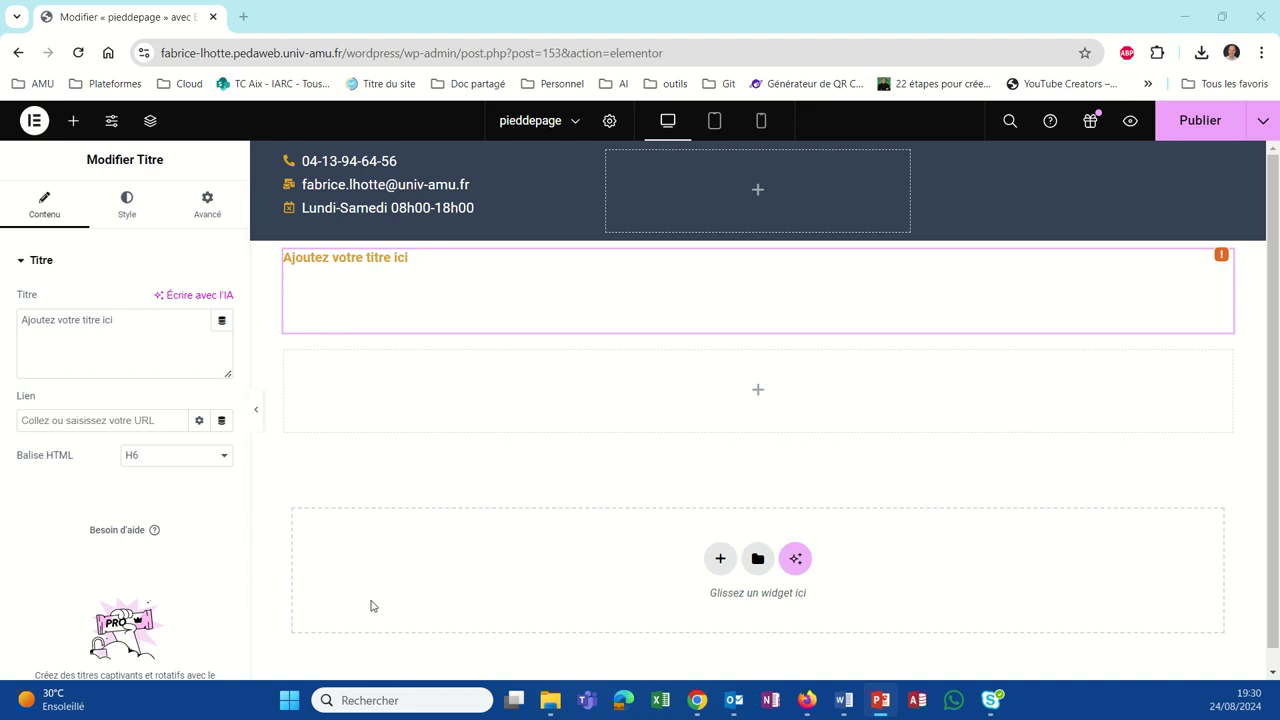
Step: Paste the IUT d'Aix-Marseille teaching-site disclaimer over the placeholder heading text
click(114, 321)
drag(114, 321, 3, 316)
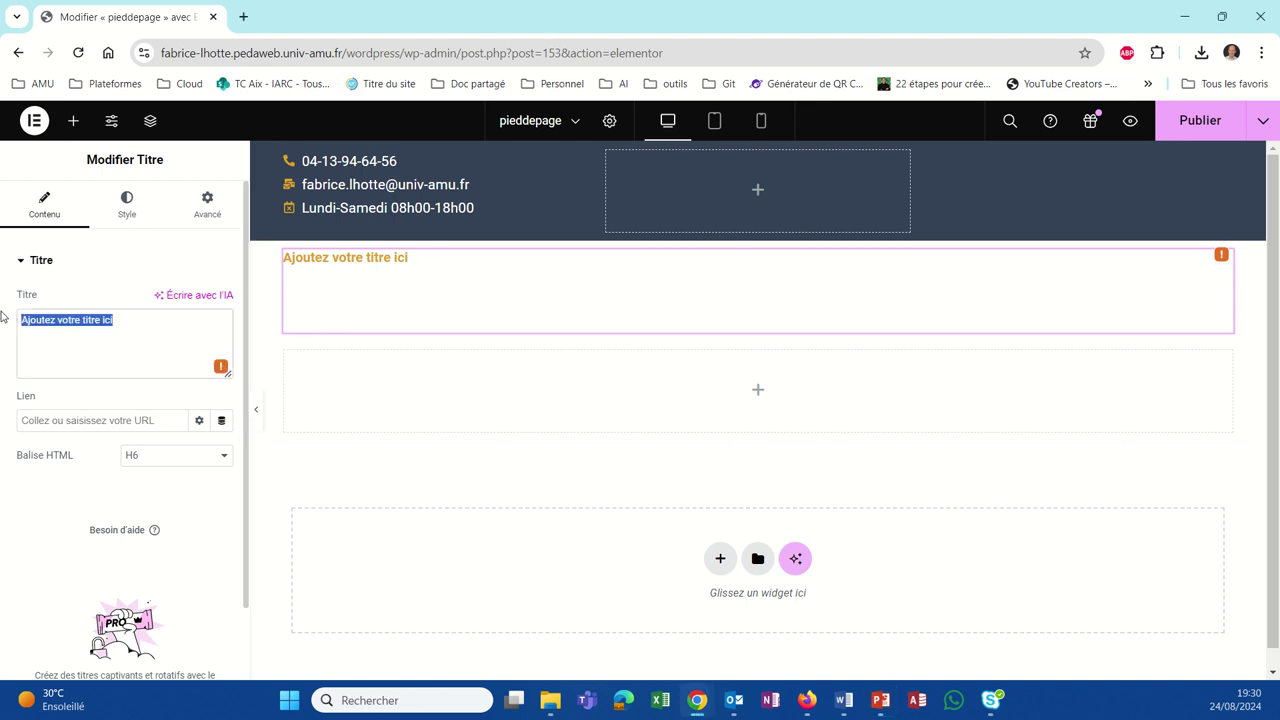
click(3, 316)
key(ctrl+v)
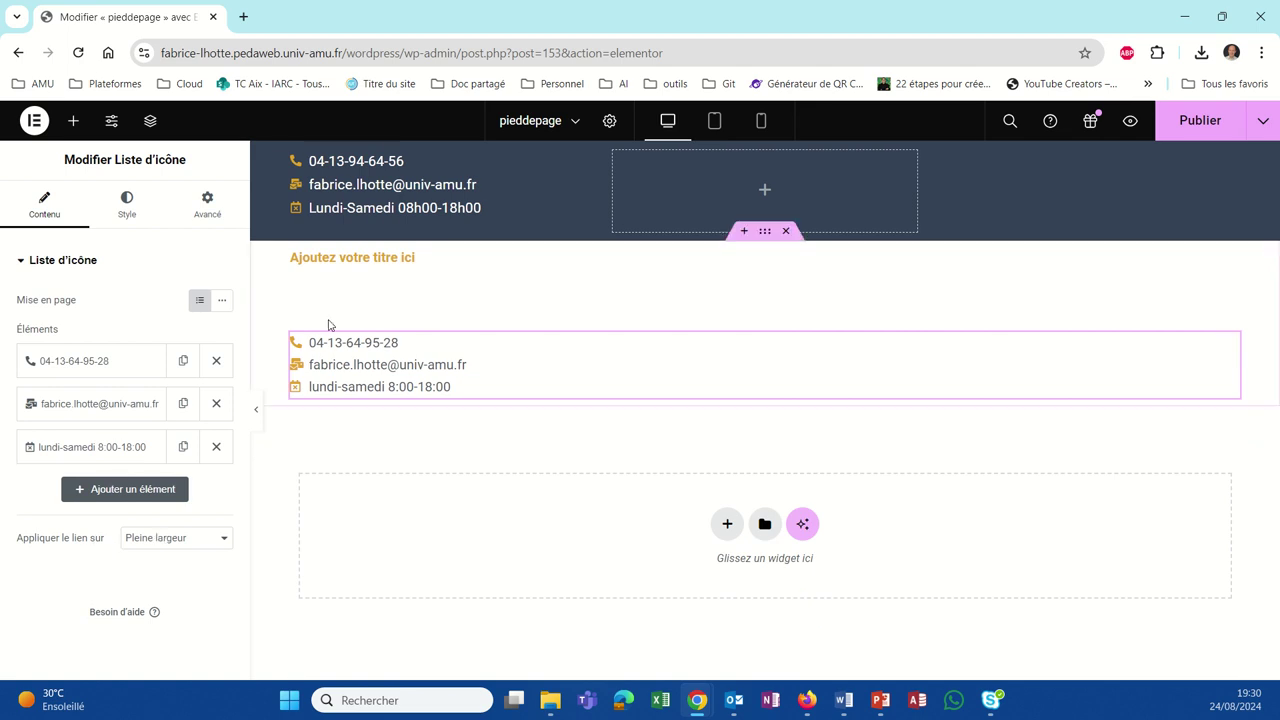
click(334, 266)
drag(131, 323, 20, 318)
text(fictif à visée pédagogique pour les étudiants de l'IUT d'Aix-Marseille en BUT Techniques de Commercialisation)
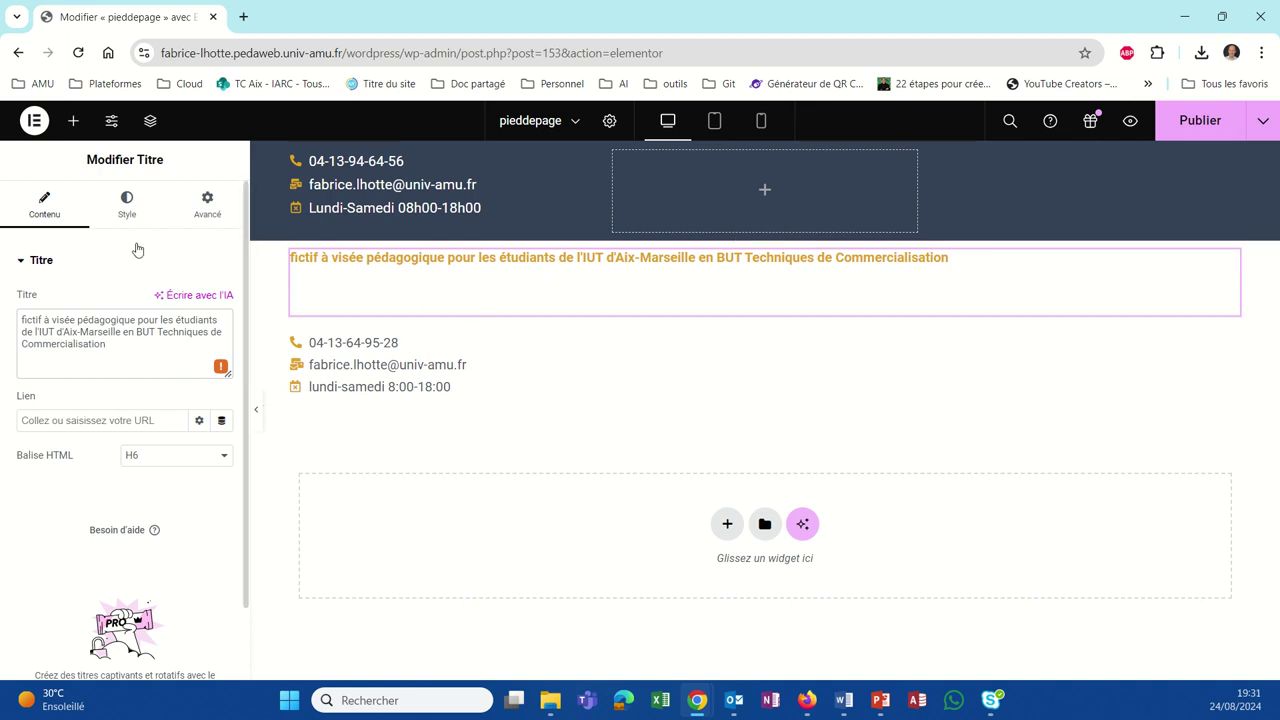
Step: Centre the disclaimer, give it a classic Theme Couleur 4 (#334155) background, and publish
click(124, 208)
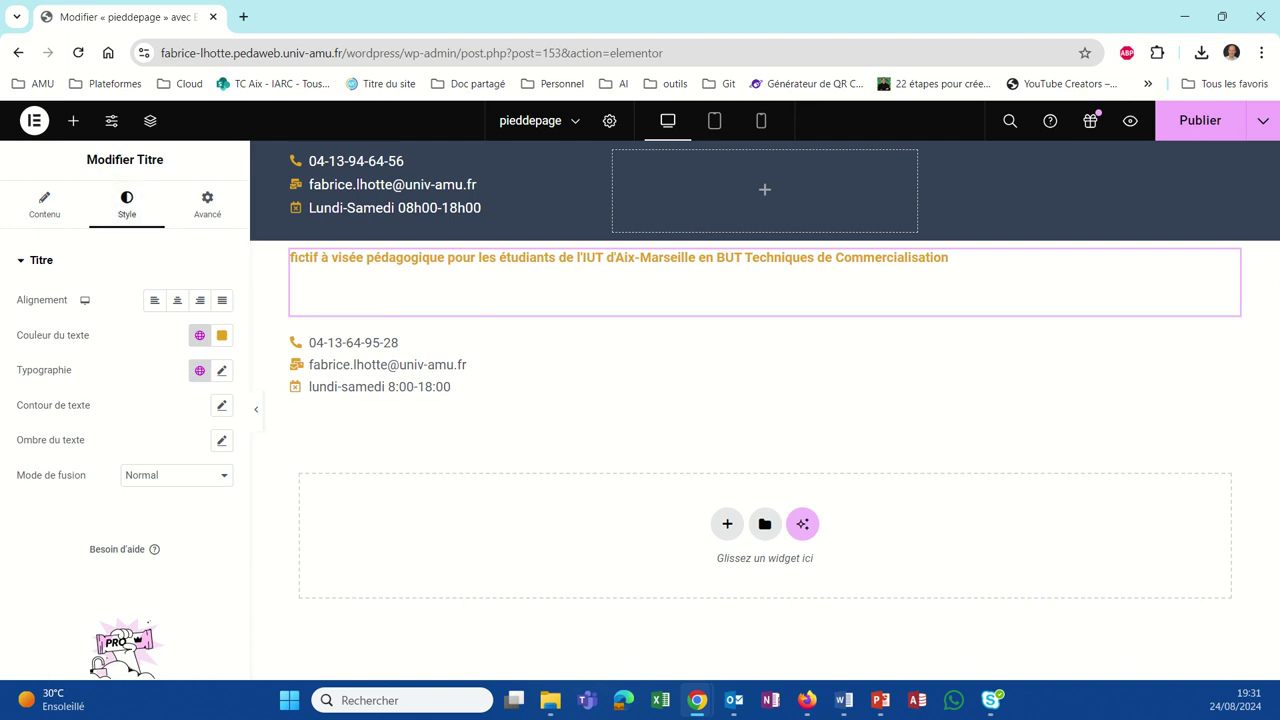
key(alt+Tab)
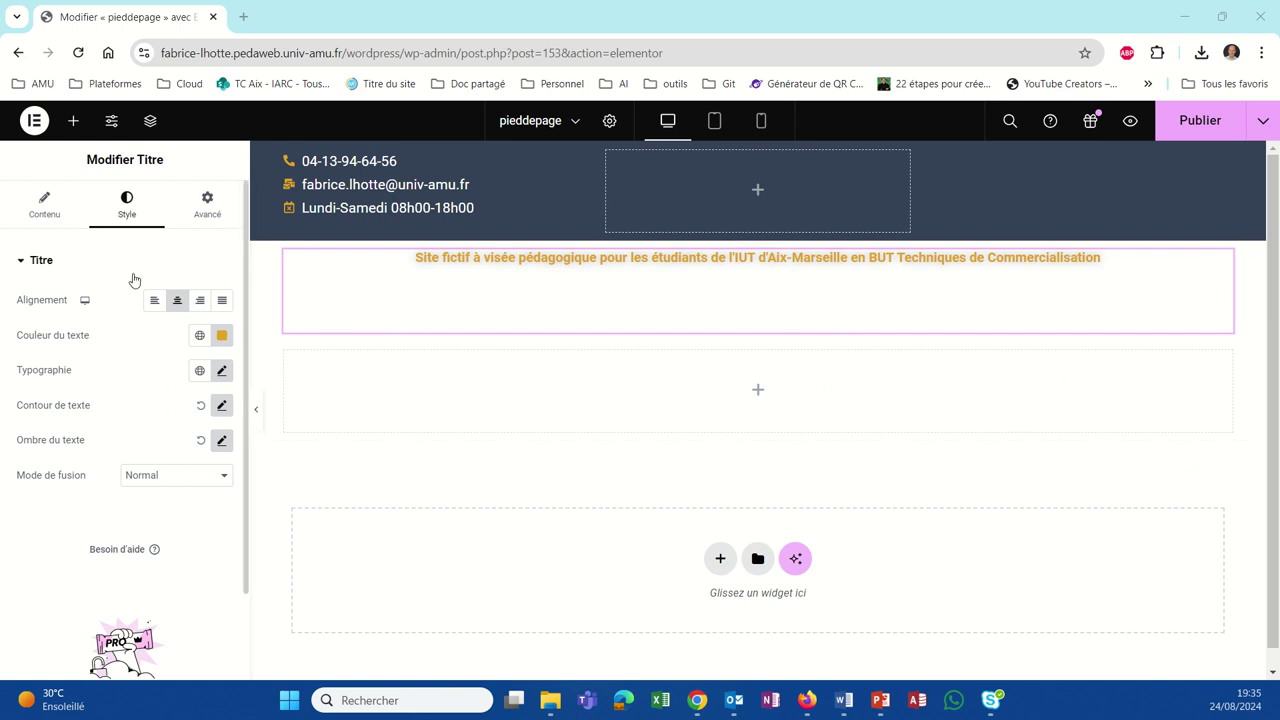
click(214, 201)
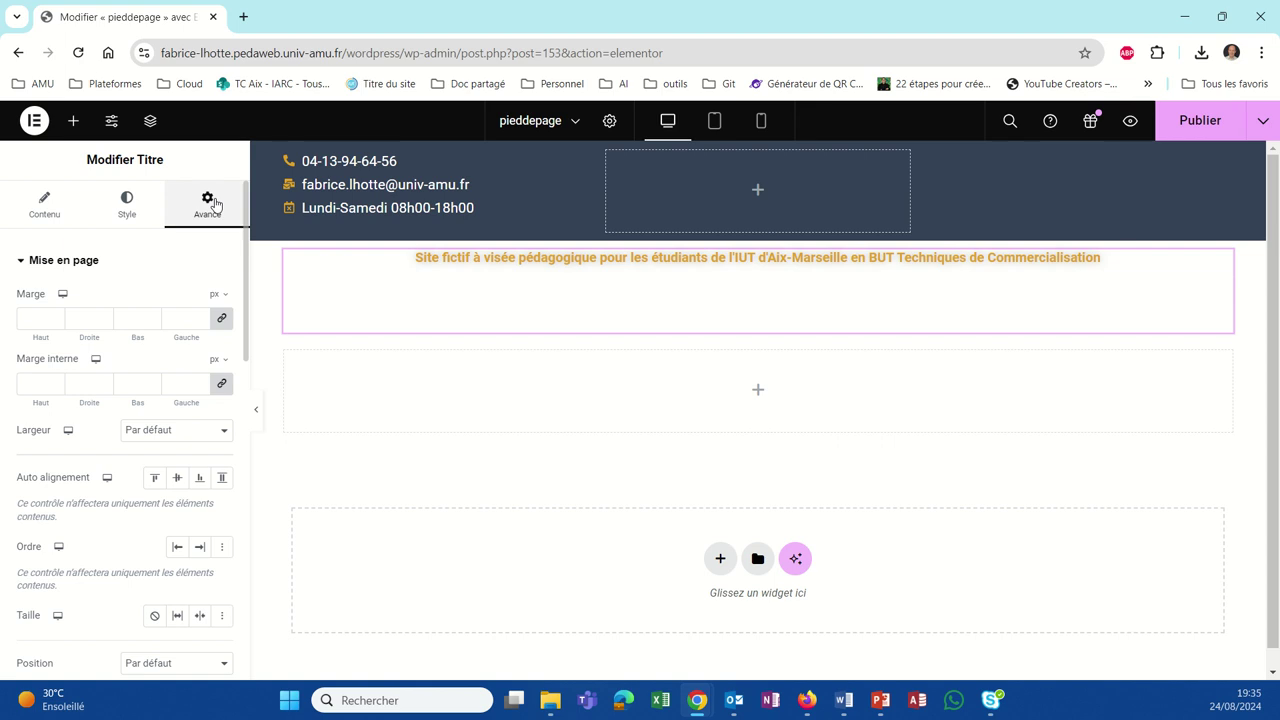
scroll(80, 378, down, 2)
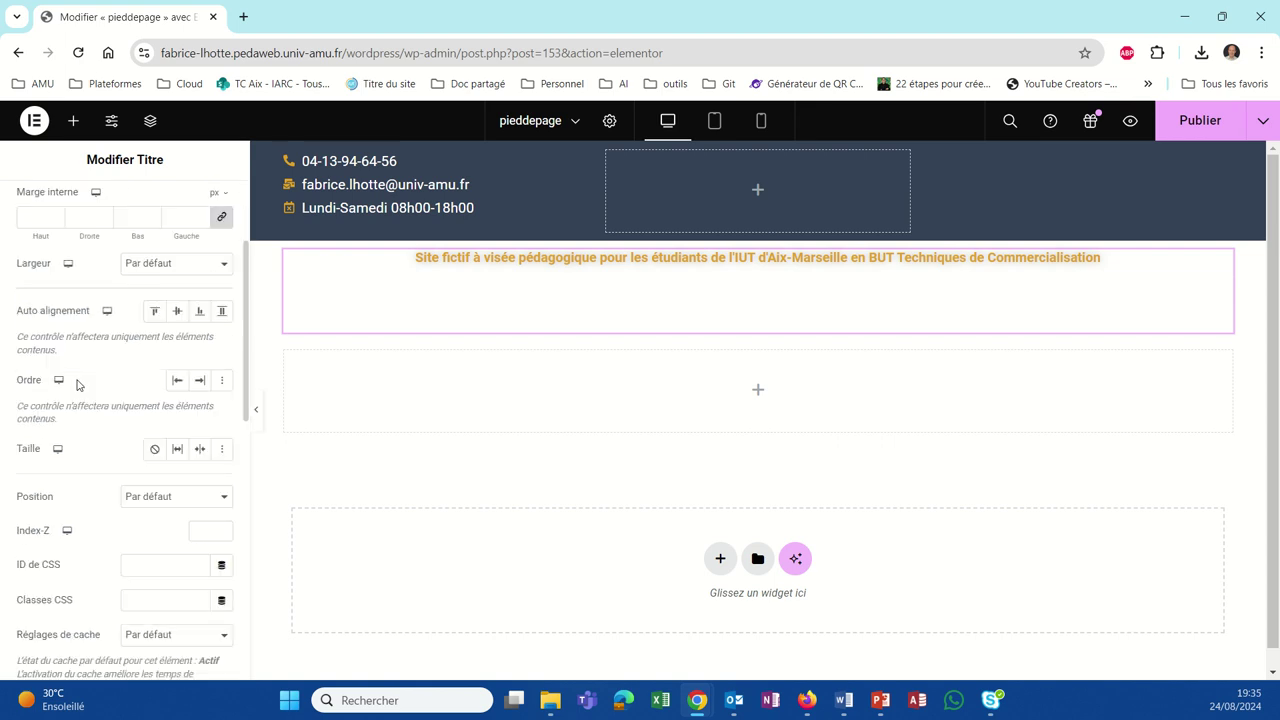
scroll(78, 497, down, 4)
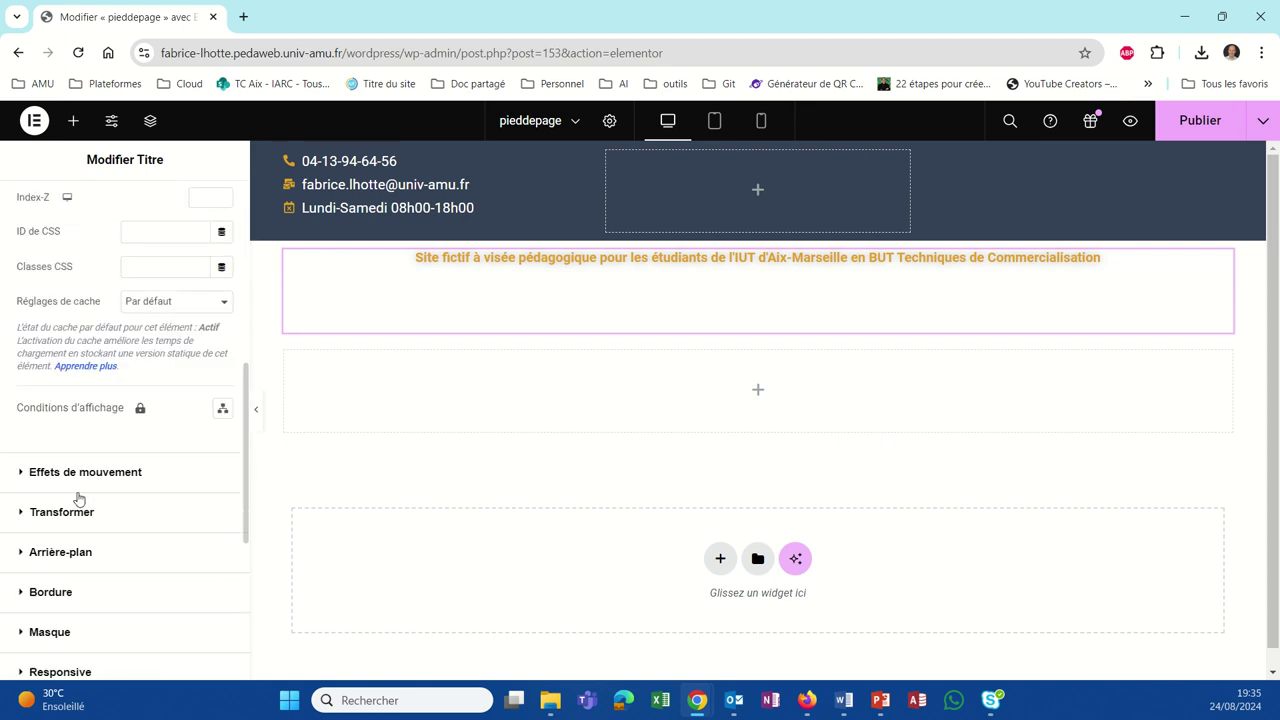
click(56, 556)
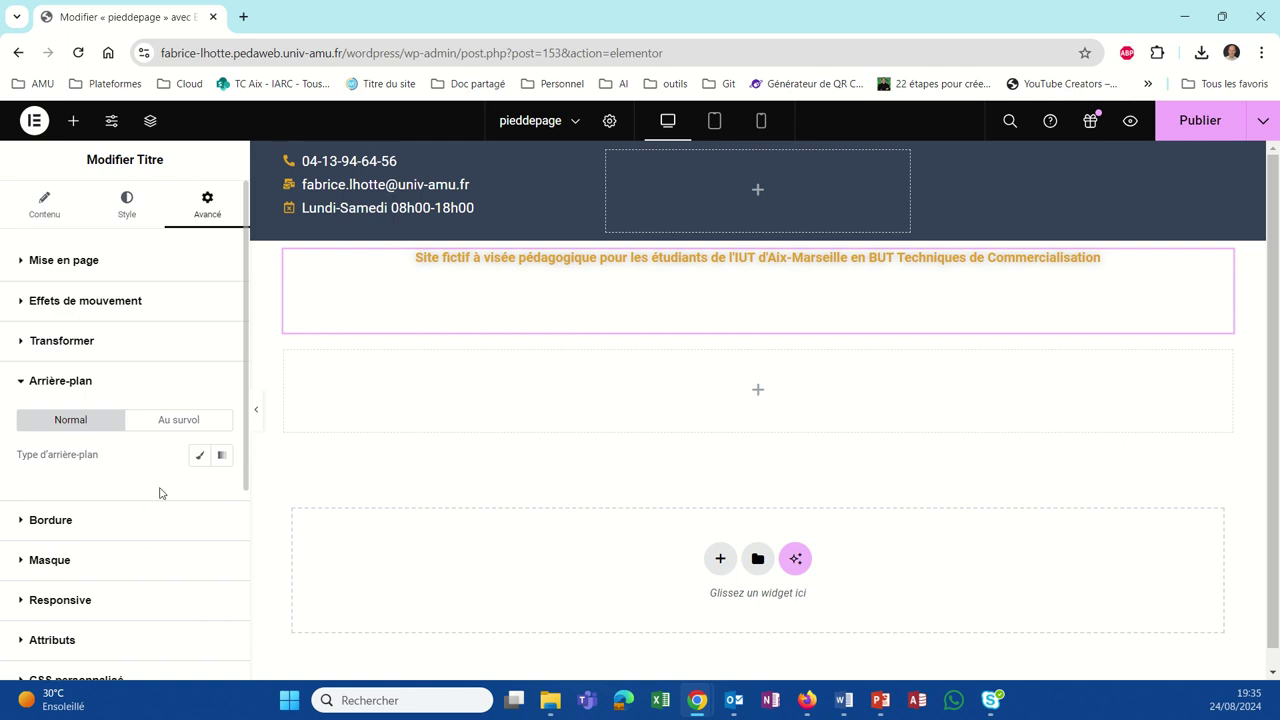
click(198, 456)
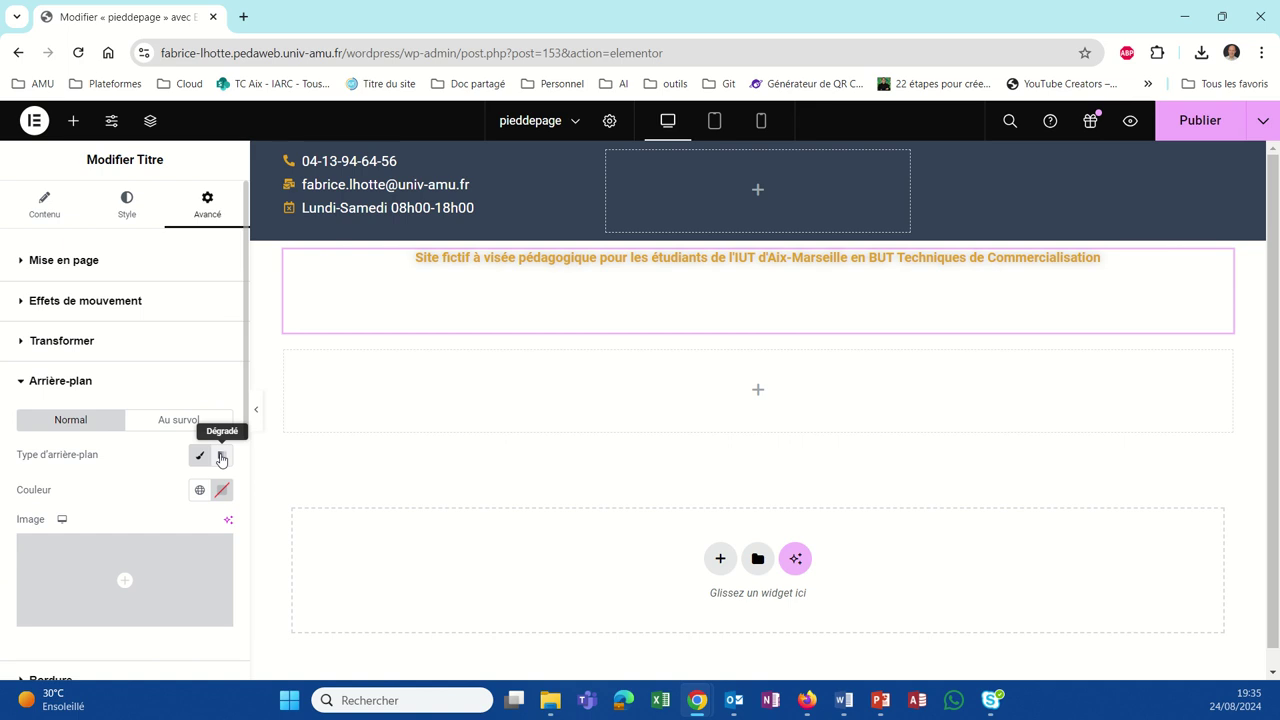
click(200, 491)
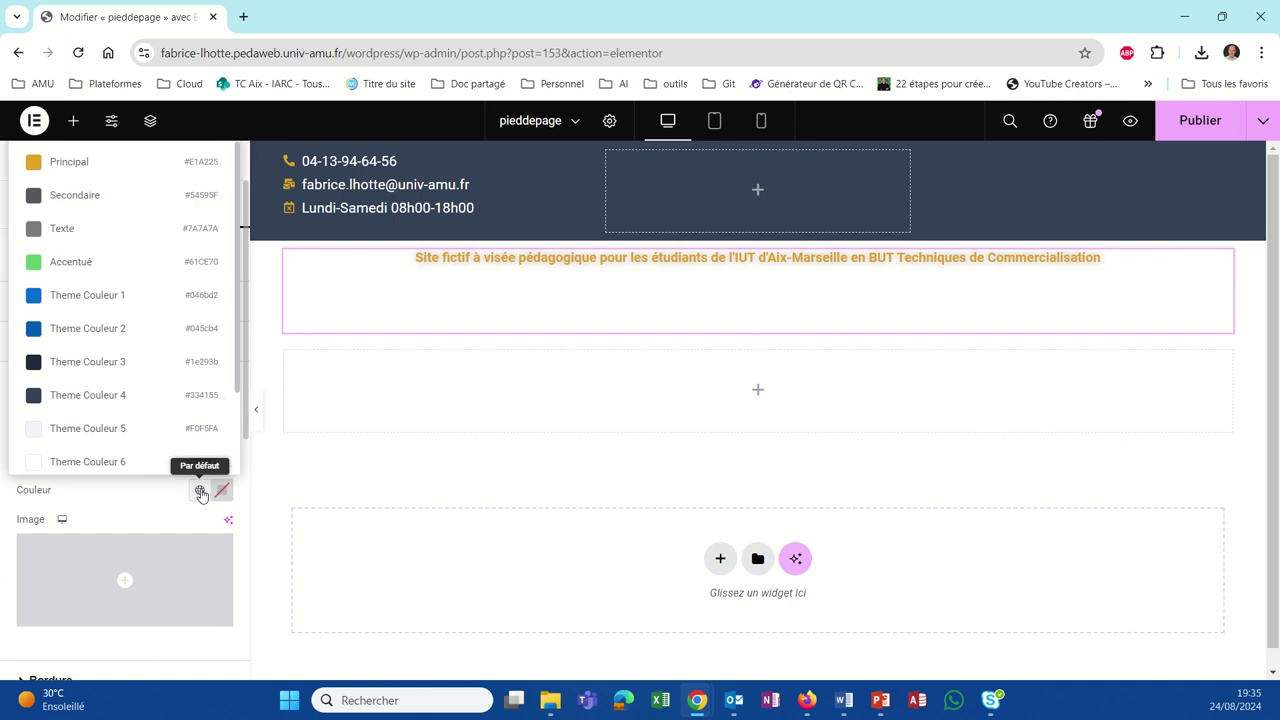
click(96, 395)
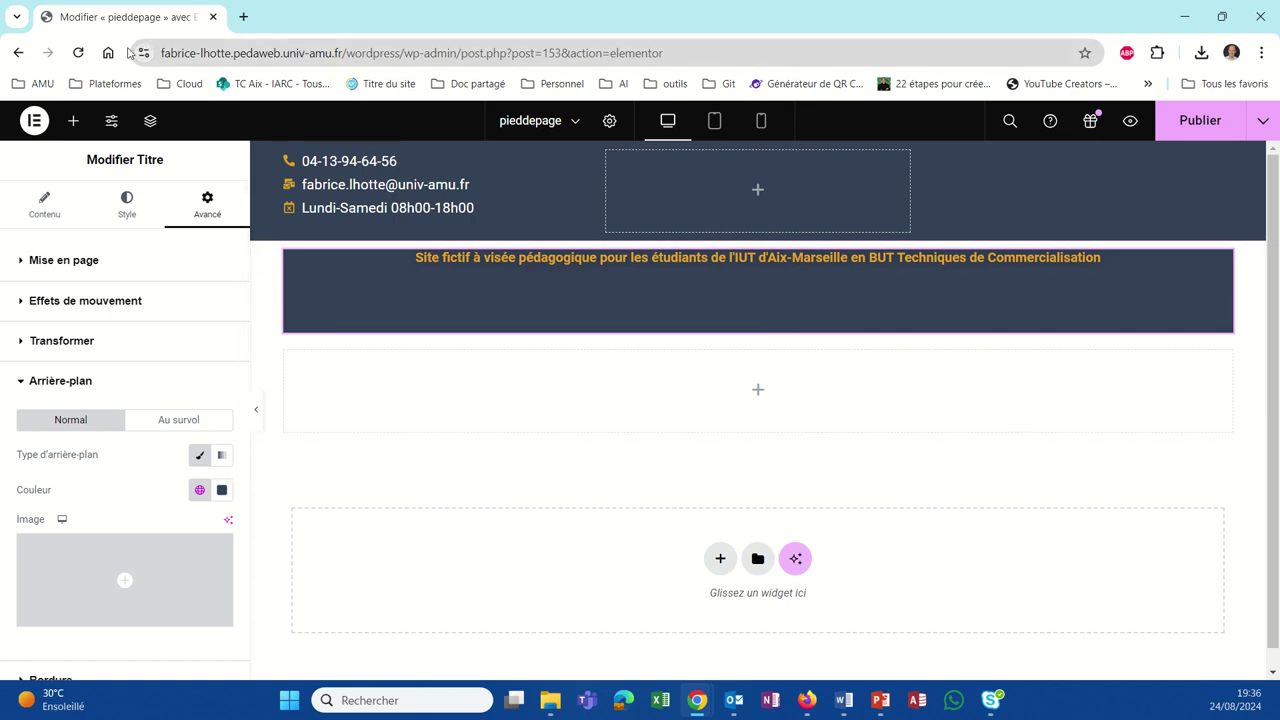
click(1190, 120)
Step: Reload the TeeVogue Store homepage in Firefox to check the disclaimer's dark strip
click(806, 700)
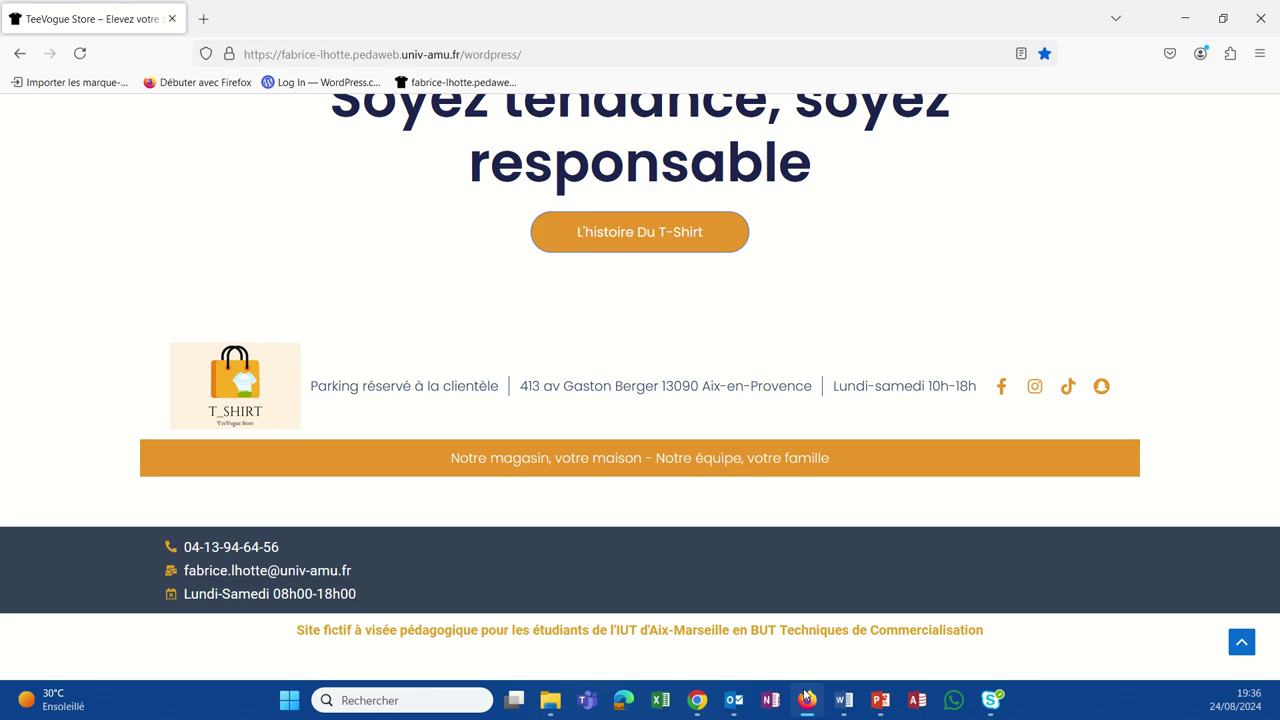
click(79, 56)
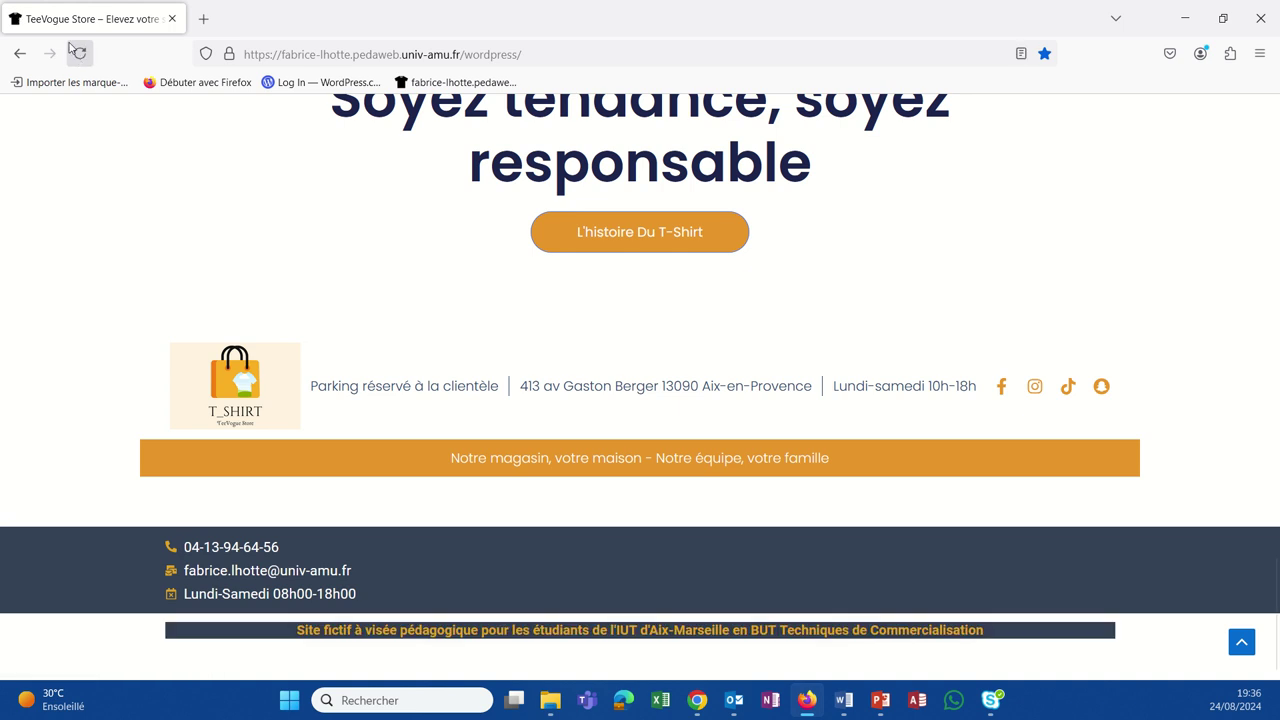
click(79, 55)
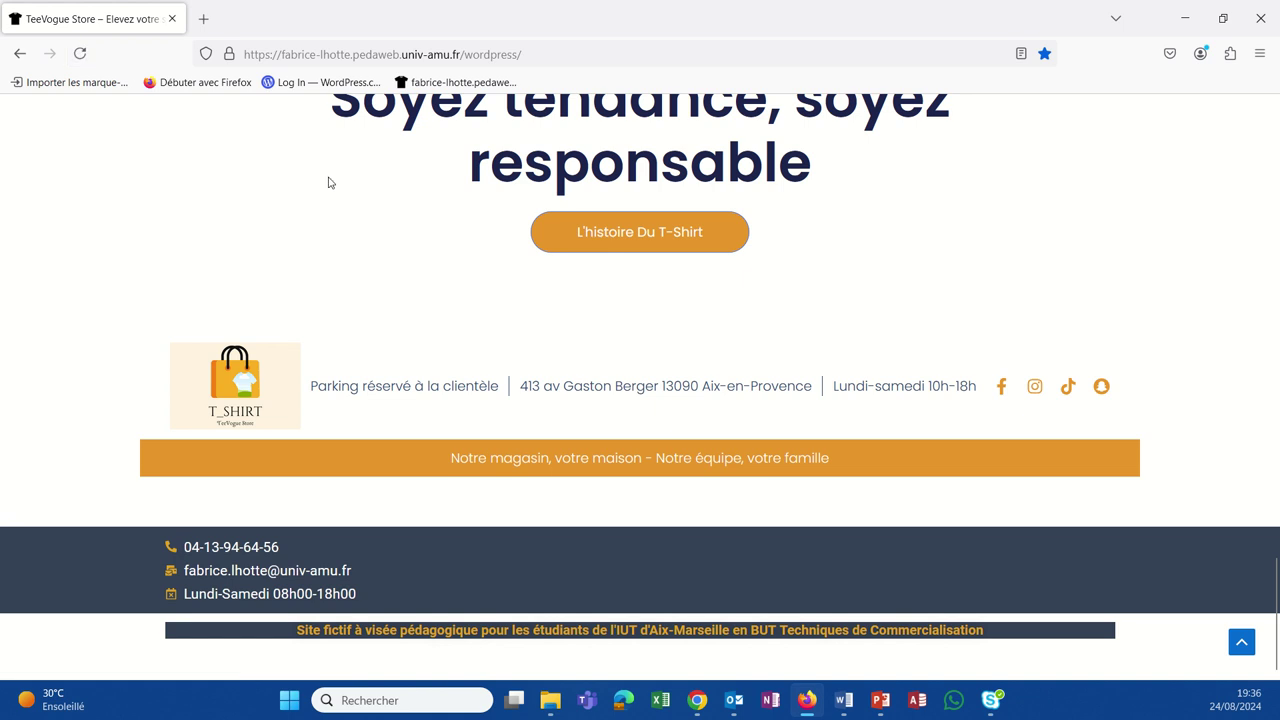
Step: Switch off the disclaimer heading's Classique background and republish the footer
mouse_move(704, 708)
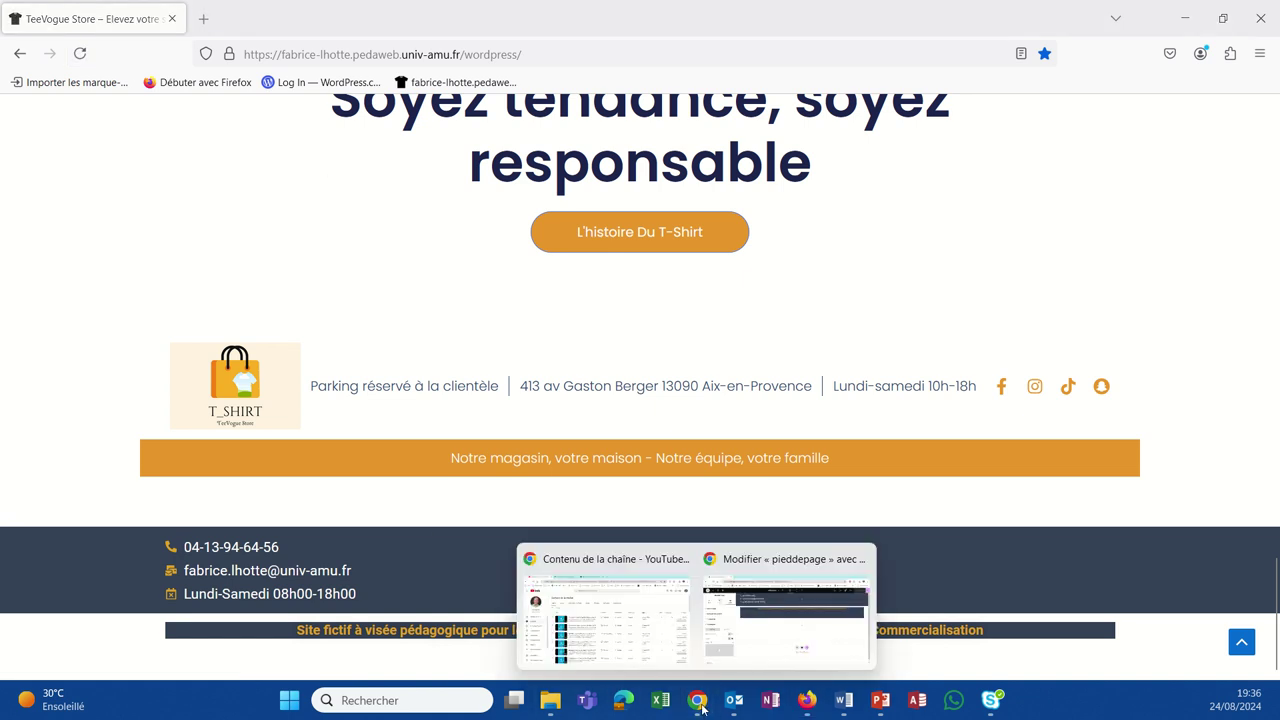
click(799, 649)
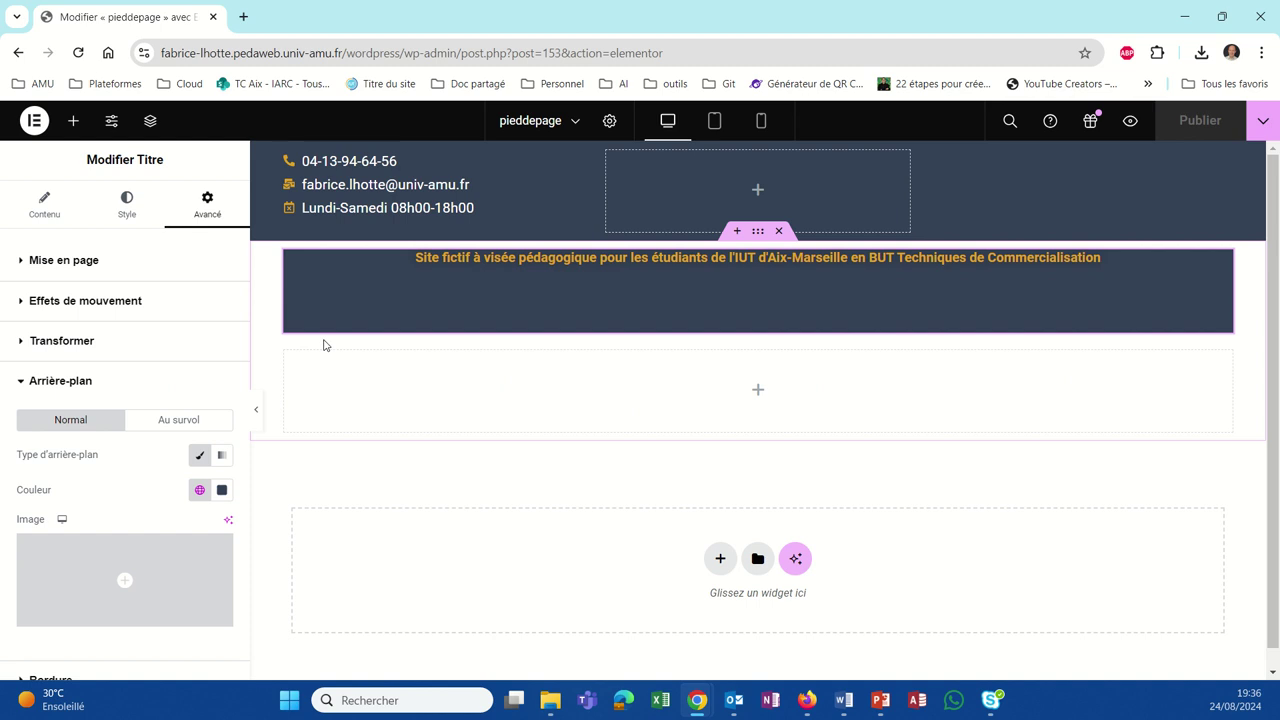
click(200, 458)
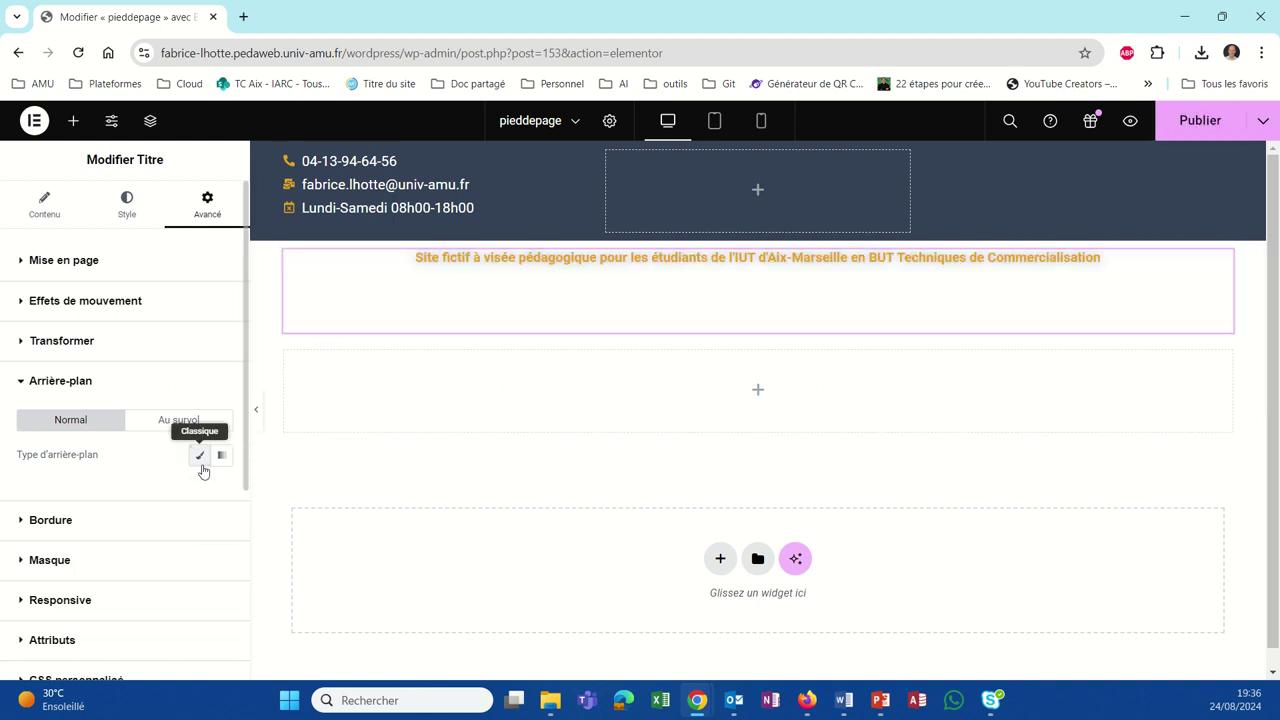
click(1185, 128)
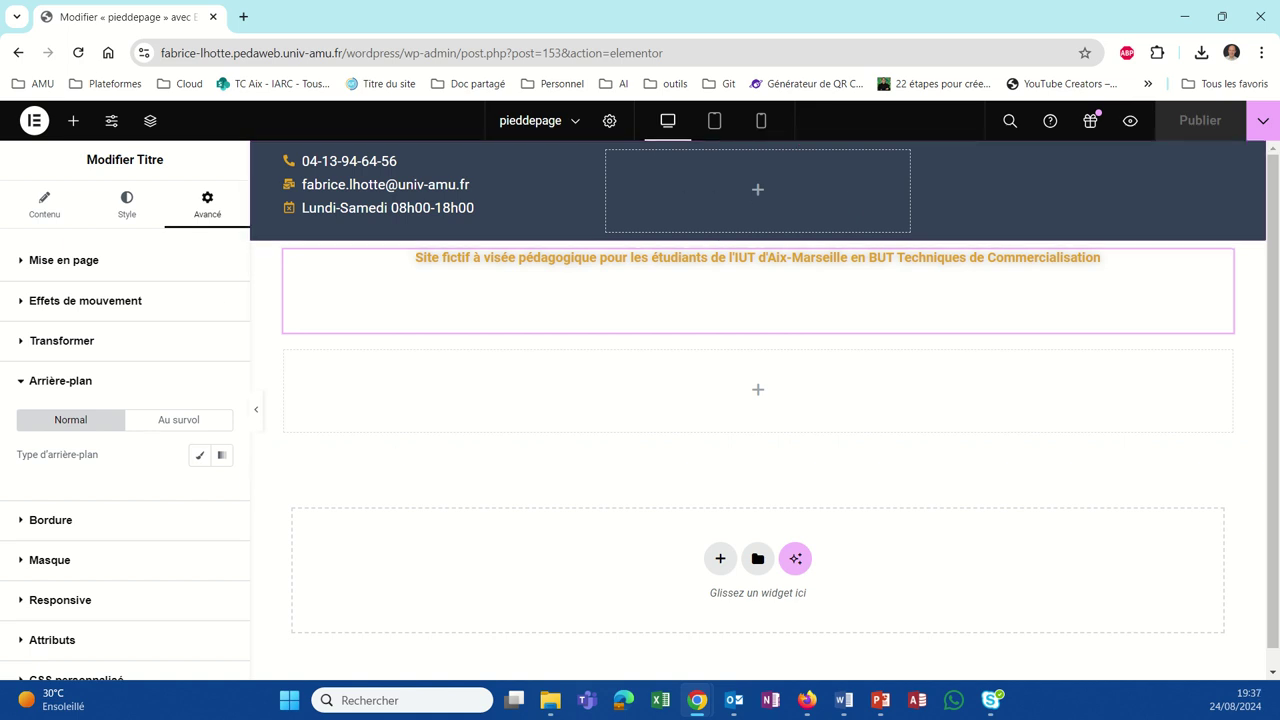
Step: Insert a Menupied navigation menu and drag it into the contact band's right column
click(1078, 200)
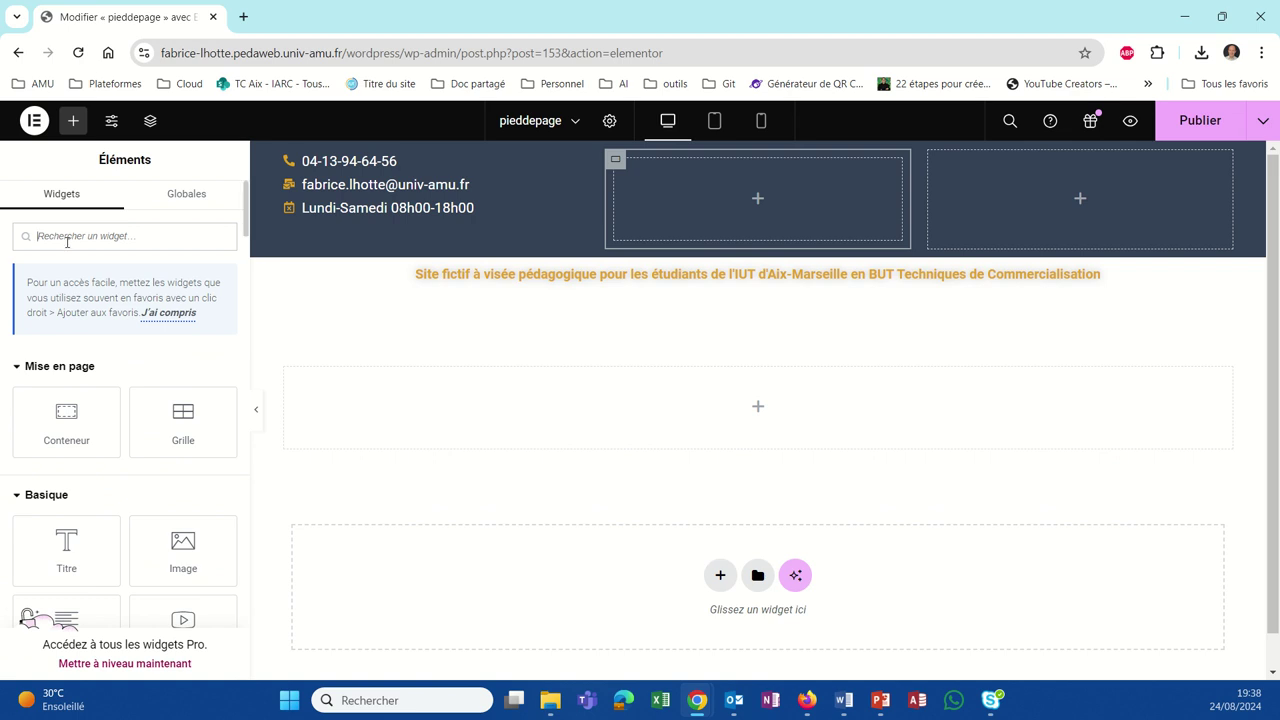
text(menu)
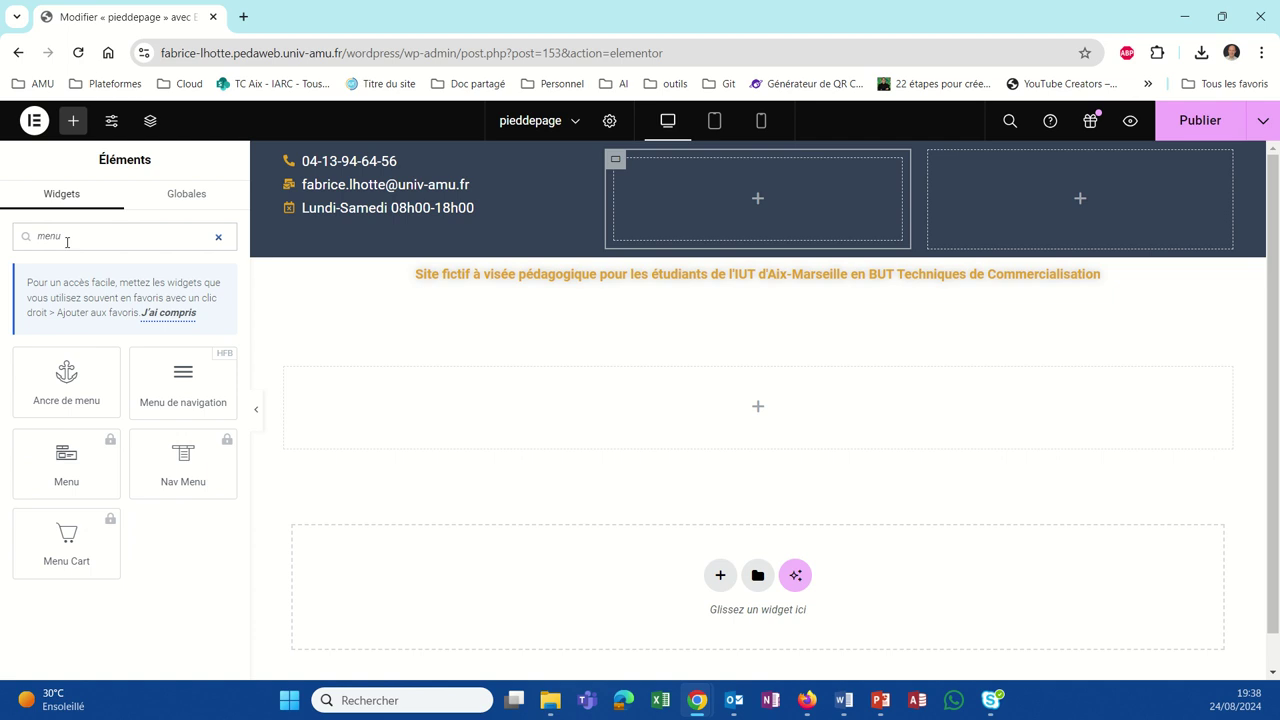
click(183, 378)
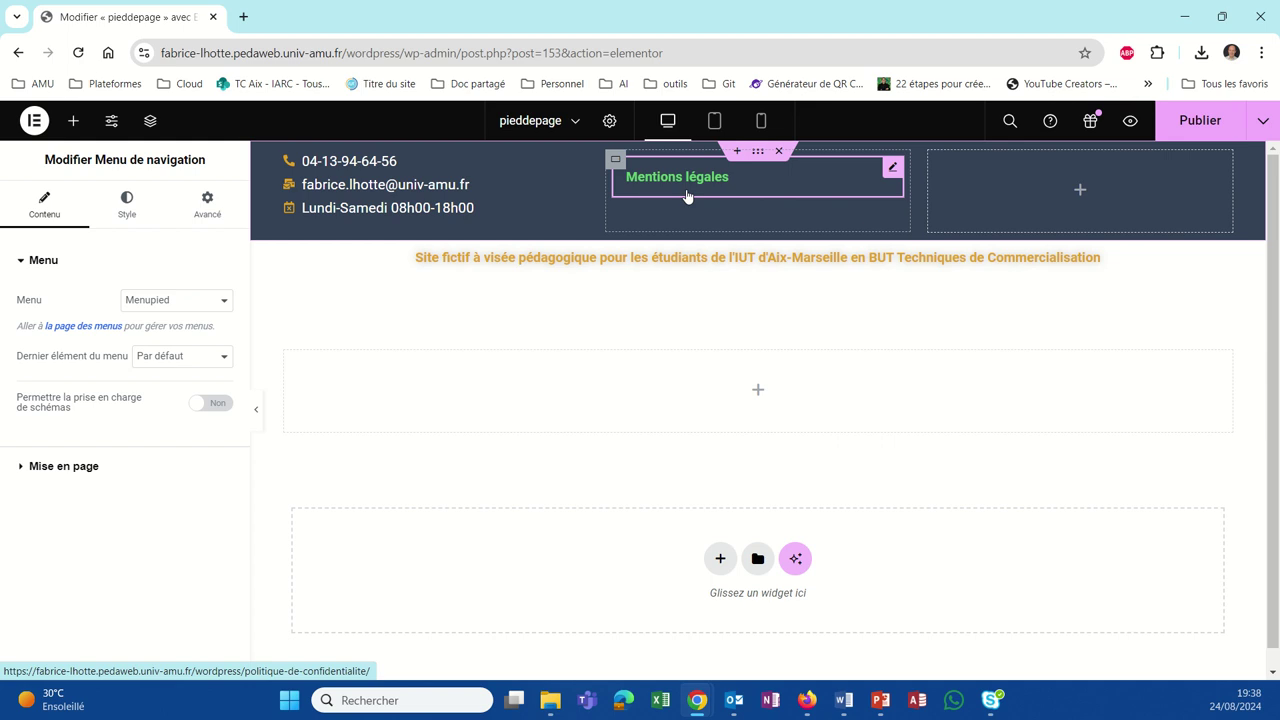
drag(686, 196, 993, 214)
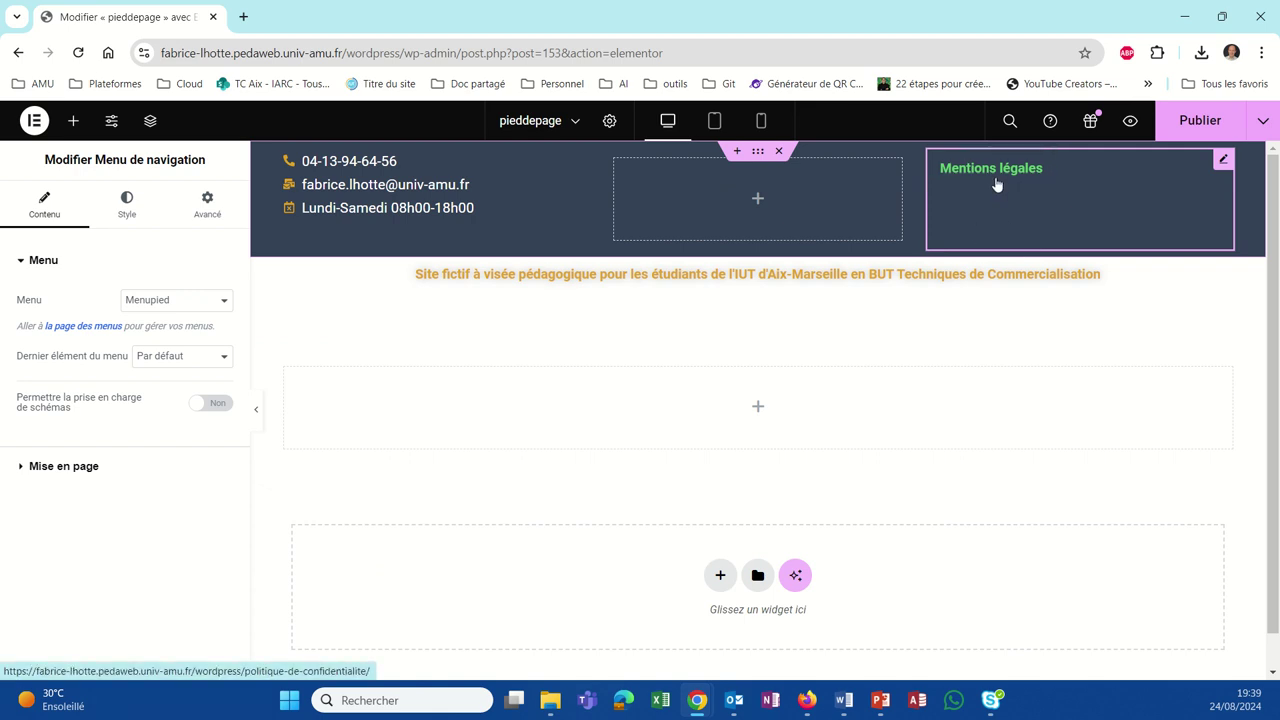
click(143, 205)
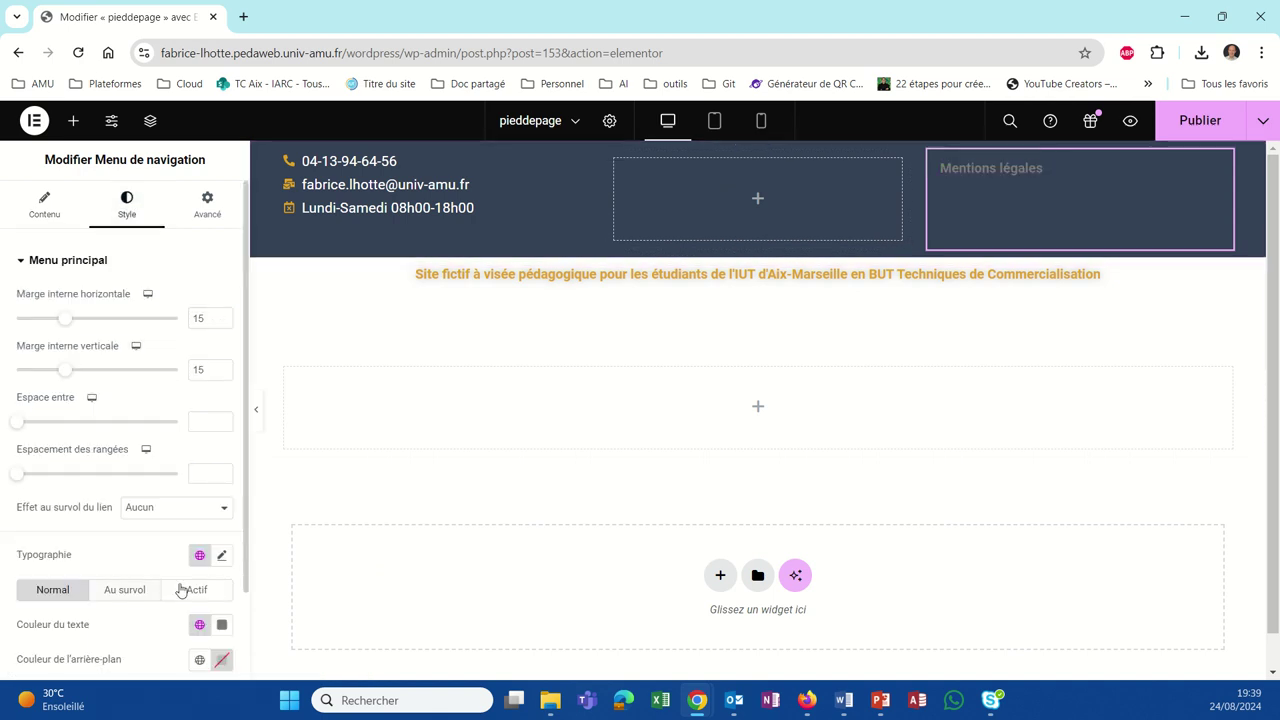